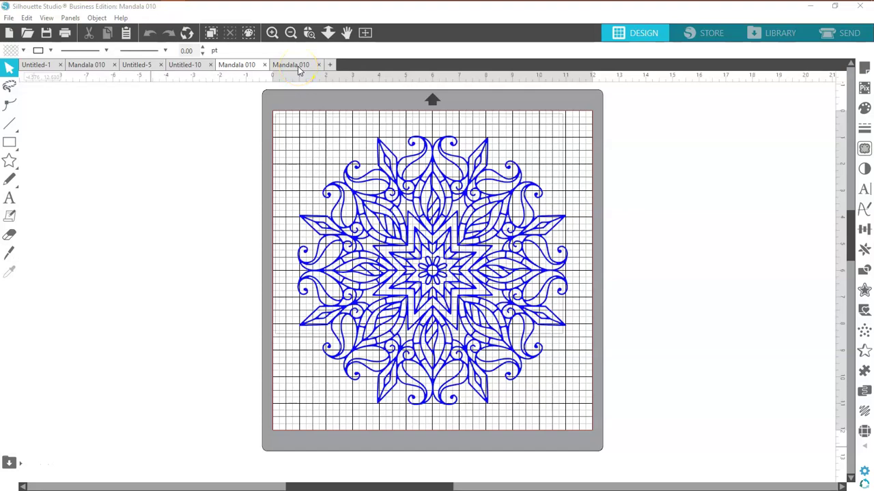
Browse the finished black and blue split-mandala example documents.
left_click(298, 67)
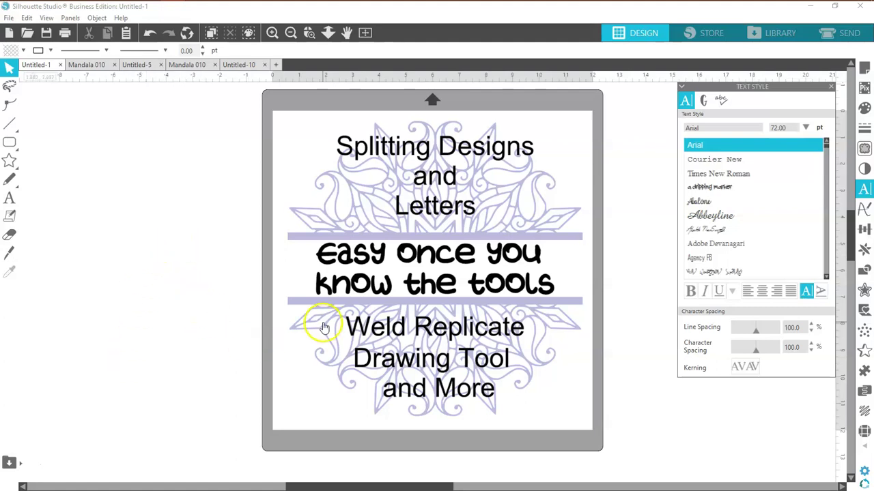
left_click(102, 65)
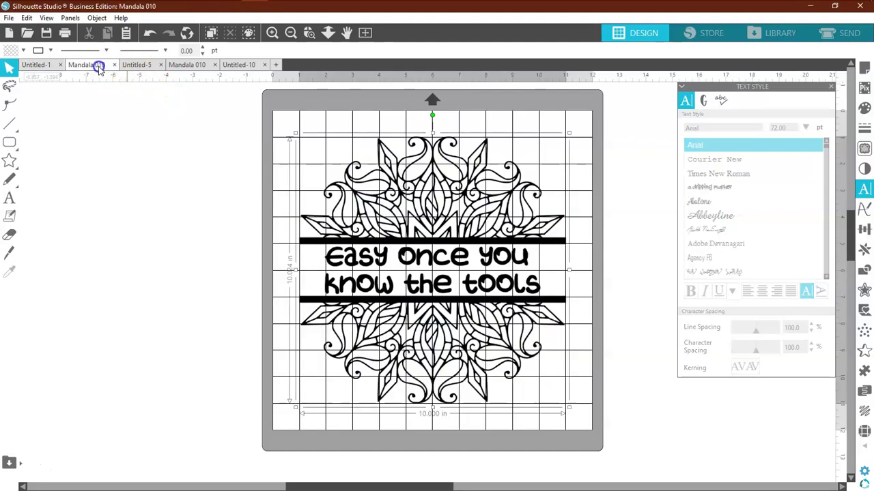
left_click(135, 64)
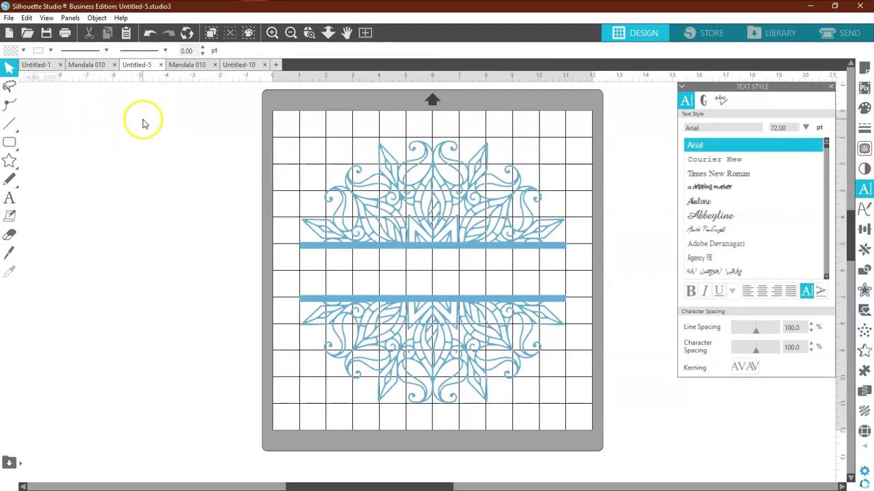
Open the plain blue Mandala 010 document and shift the mandala left and down on the mat.
left_click(190, 66)
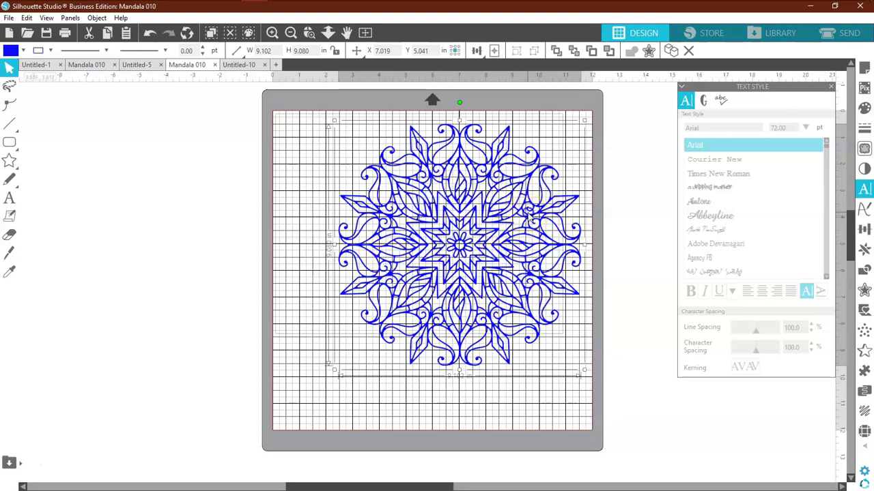
left_click_drag(531, 217, 499, 246)
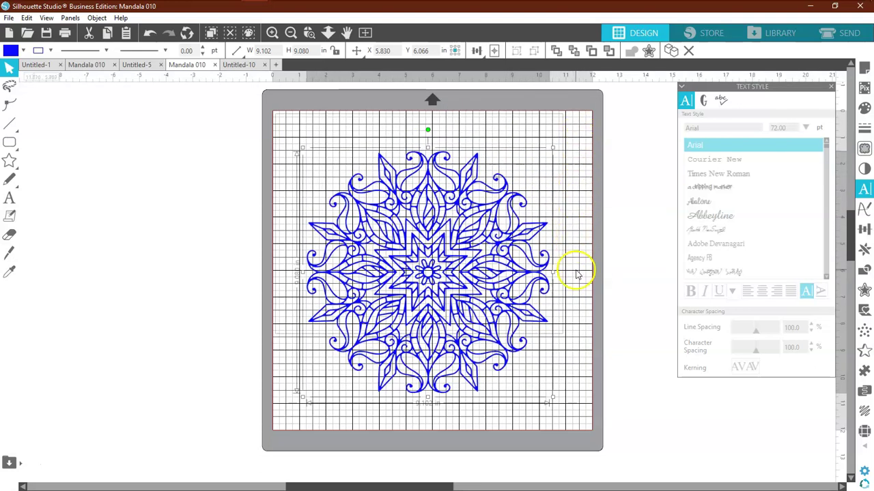
left_click(580, 208)
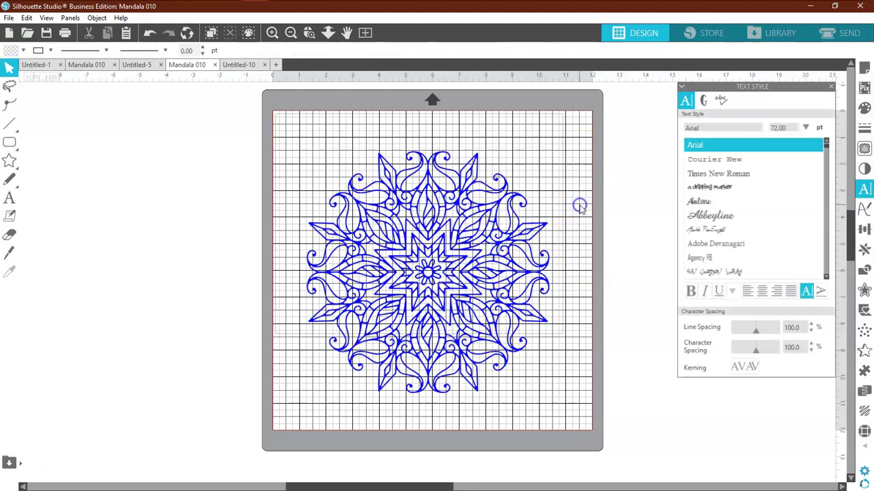
In Page Setup, reduce grid divisions to 1 and hide the print border.
left_click(864, 71)
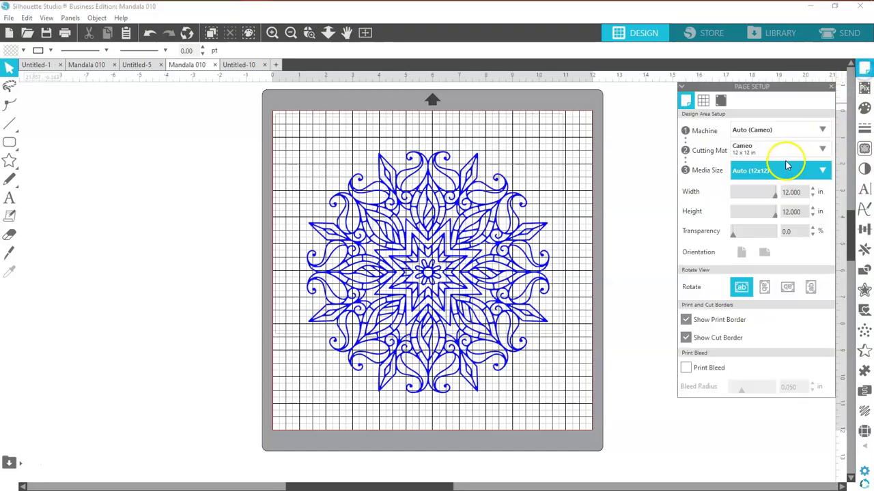
left_click(701, 102)
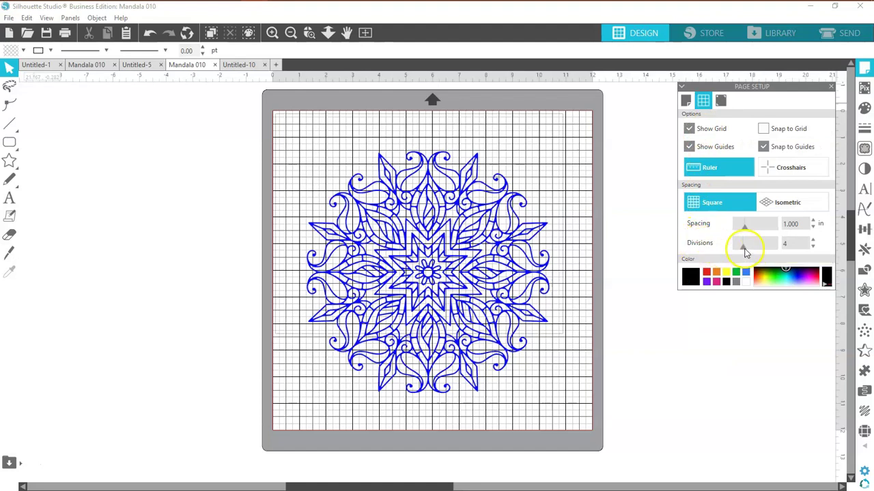
left_click_drag(744, 253, 730, 250)
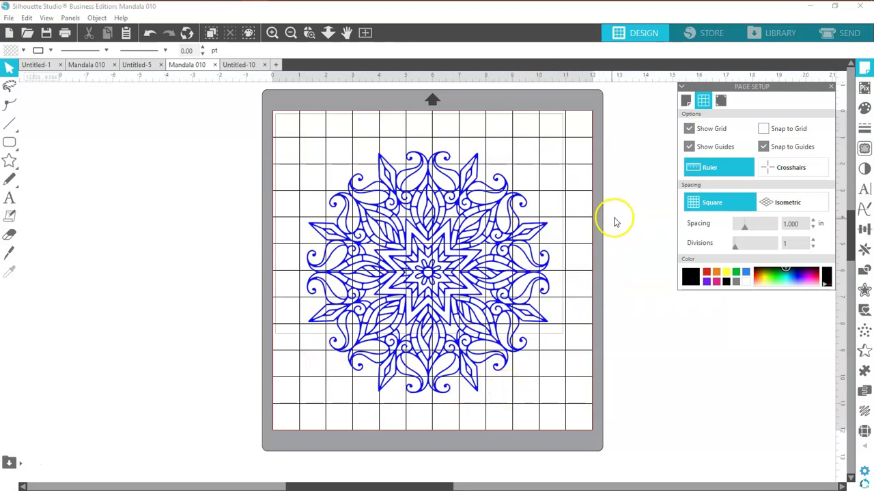
left_click(685, 100)
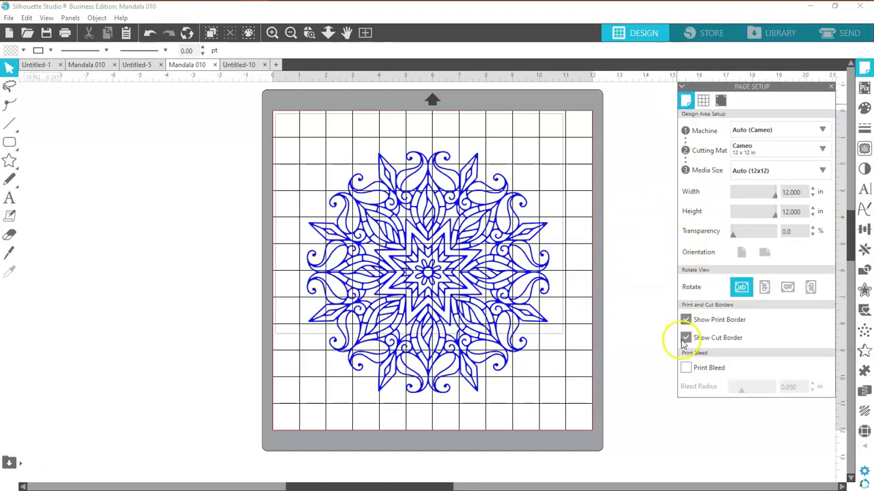
left_click(685, 320)
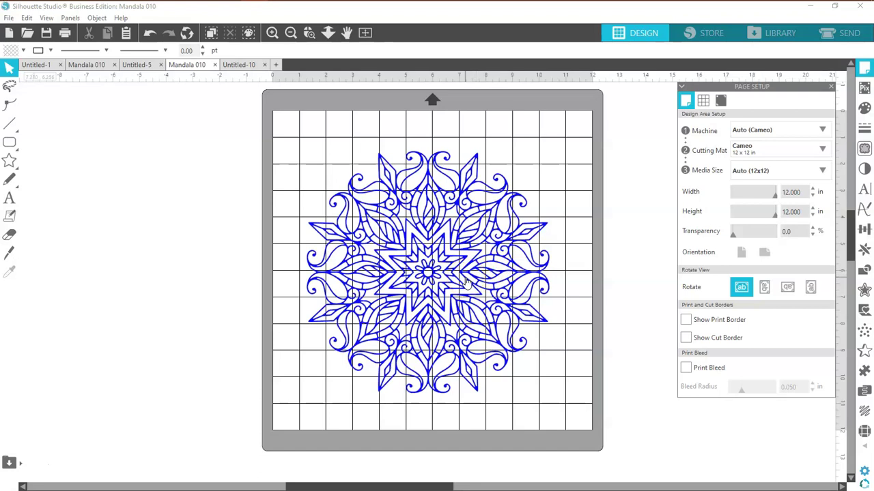
Set the mandala's width to 10 inches in the Transform Scale options.
left_click(466, 280)
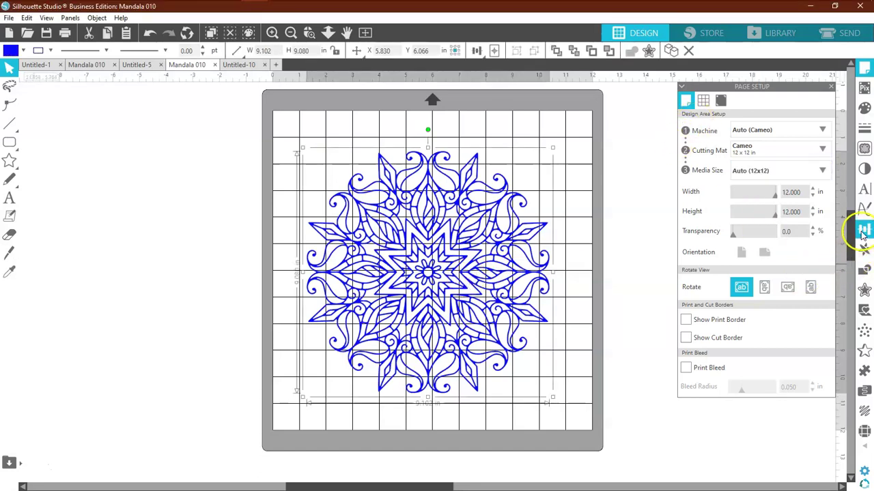
left_click(864, 230)
left_click(703, 100)
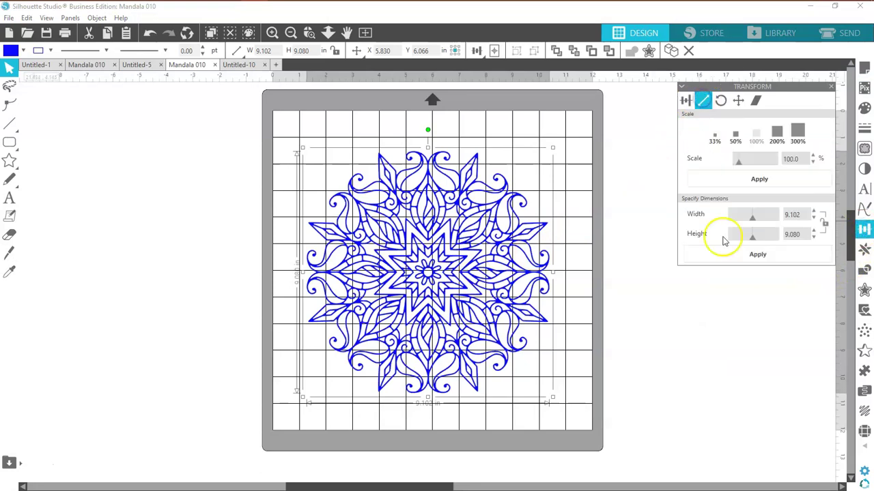
left_click(823, 224)
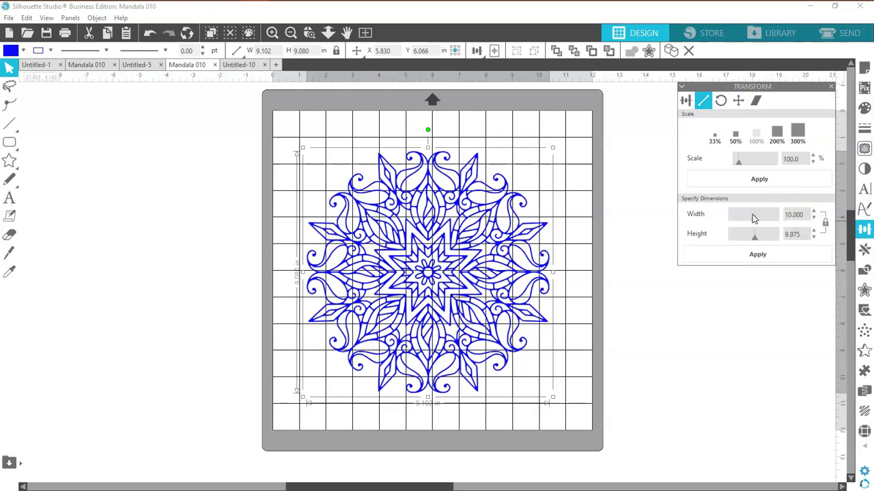
left_click(756, 254)
left_click(828, 222)
Unlock proportions, set the height to 10 inches, and centre the mandala on the page.
left_click(825, 223)
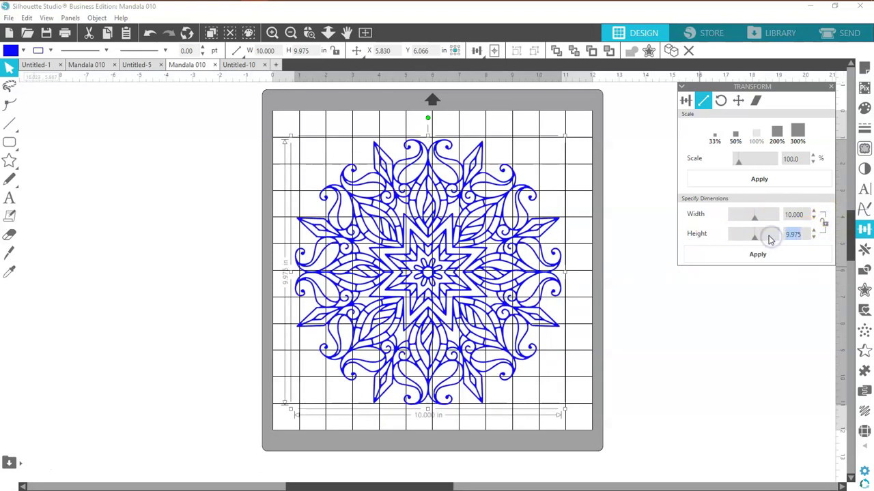
type("10")
key("Return")
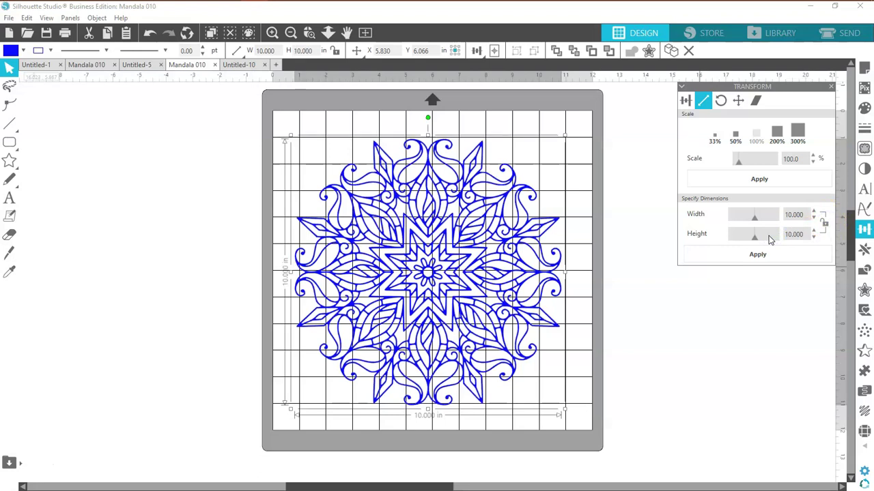
left_click(778, 253)
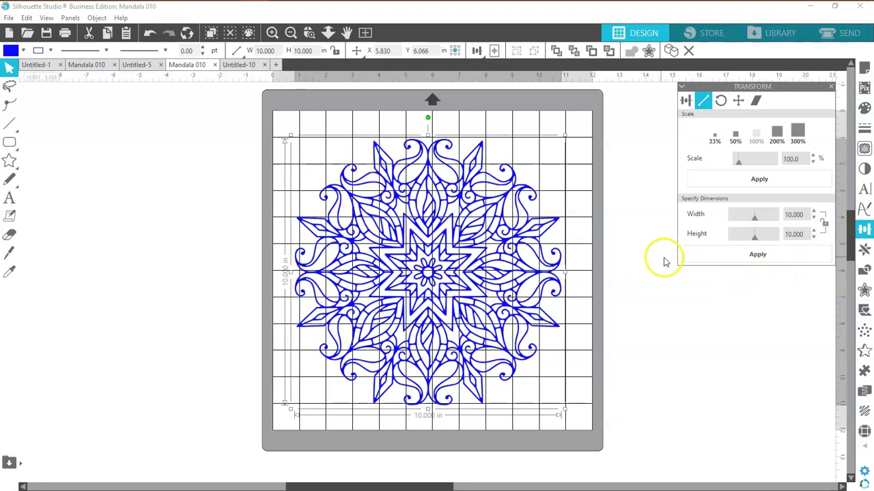
left_click(685, 100)
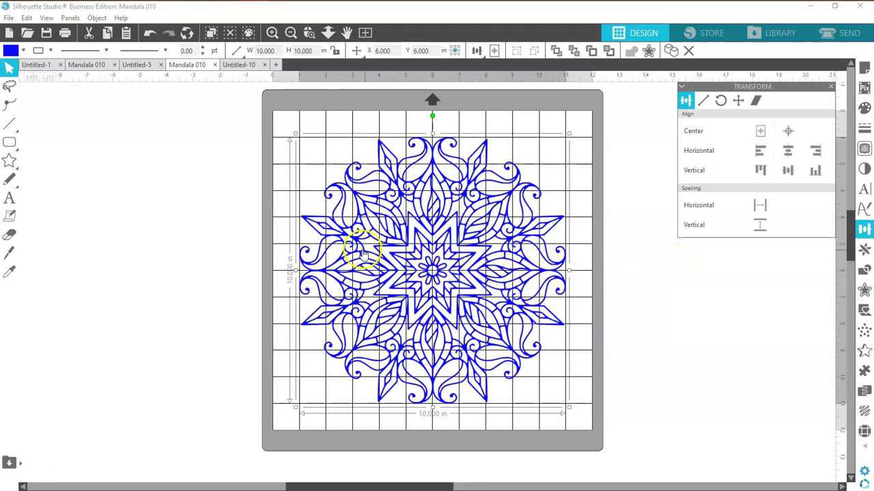
left_click(272, 32)
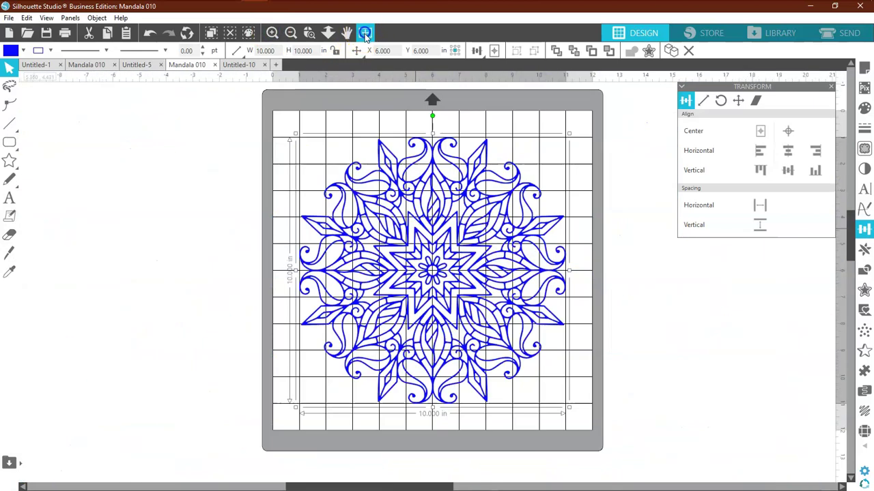
Give the whole mandala a light blue fill and a light teal outline.
left_click(365, 33)
key("ctrl+a")
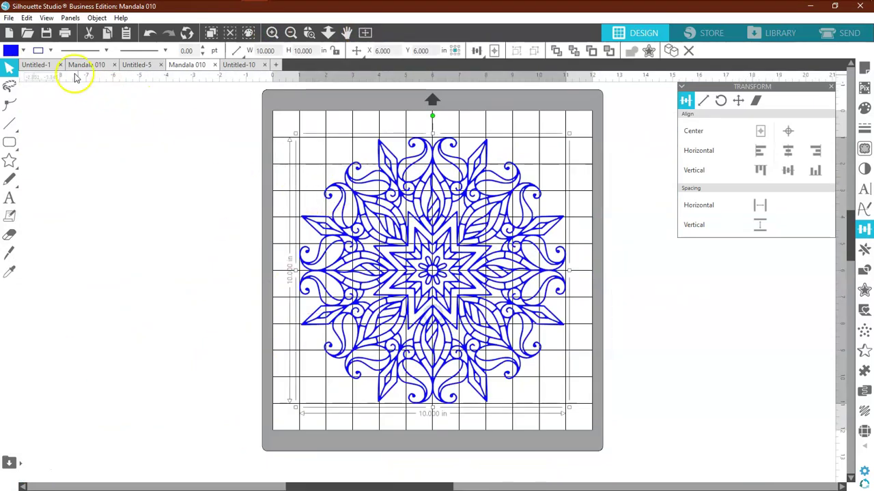
left_click(23, 52)
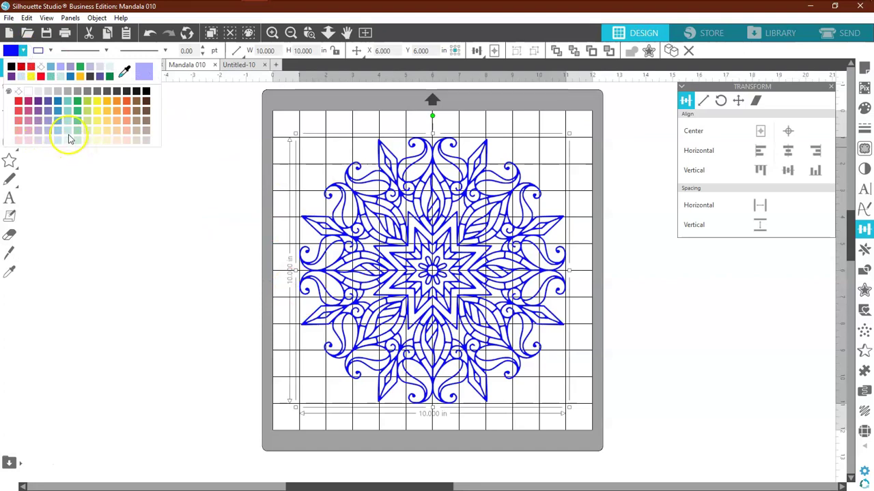
left_click(68, 117)
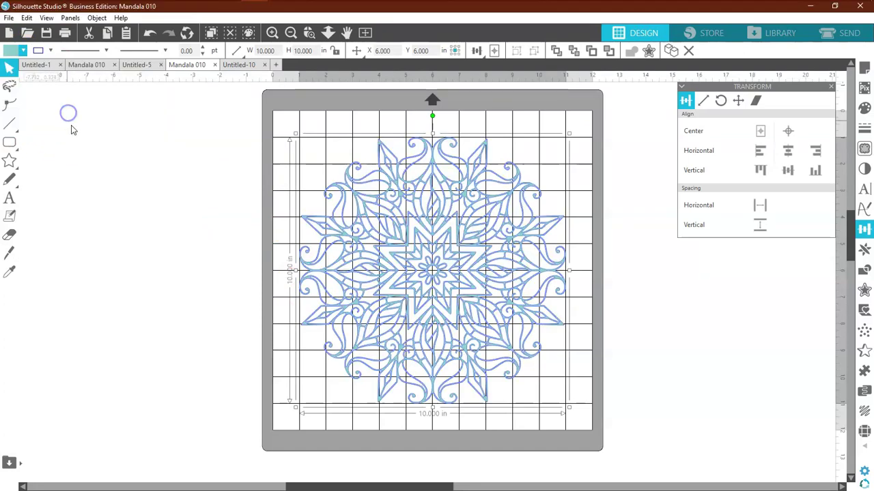
left_click(50, 51)
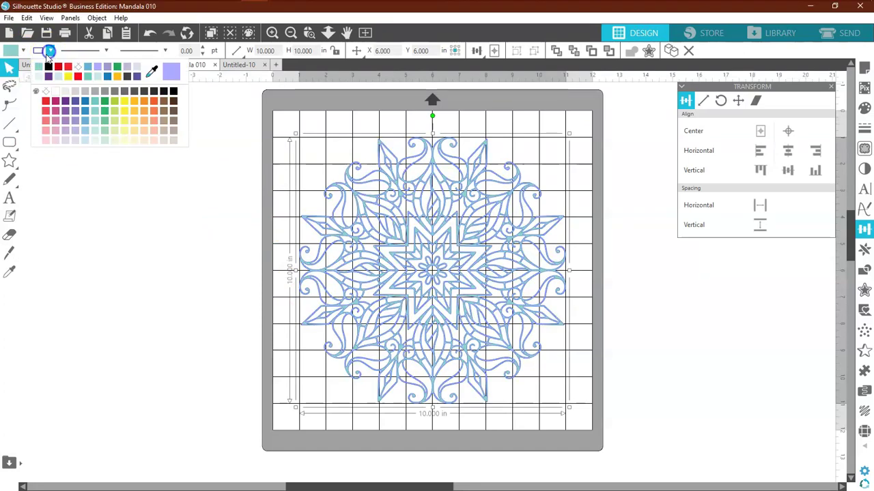
left_click(95, 115)
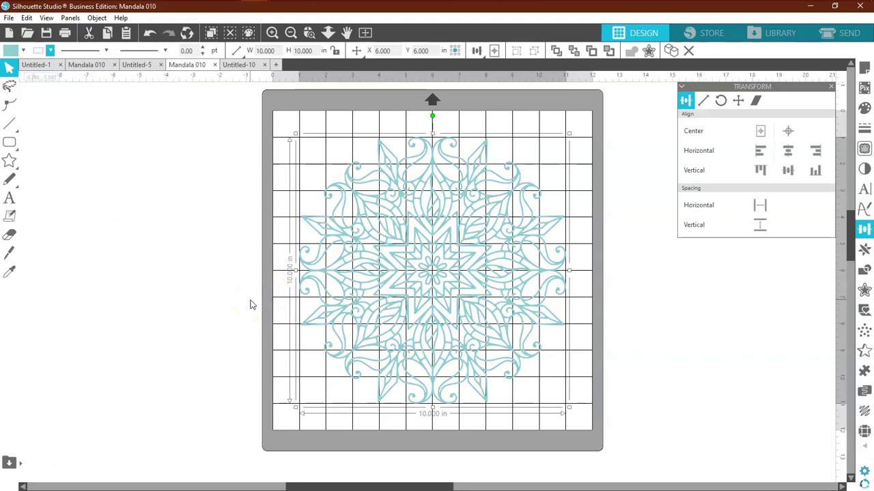
left_click(250, 304)
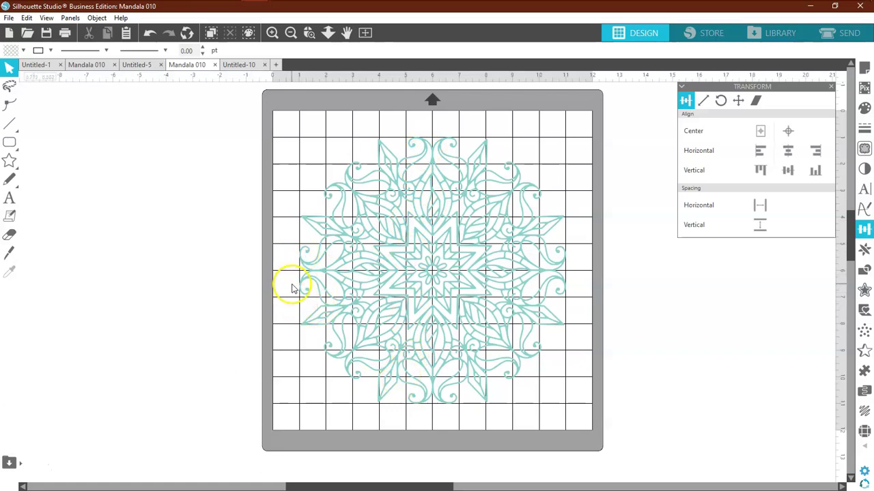
Draw a long thin rectangle band across the middle of the mandala.
left_click(10, 142)
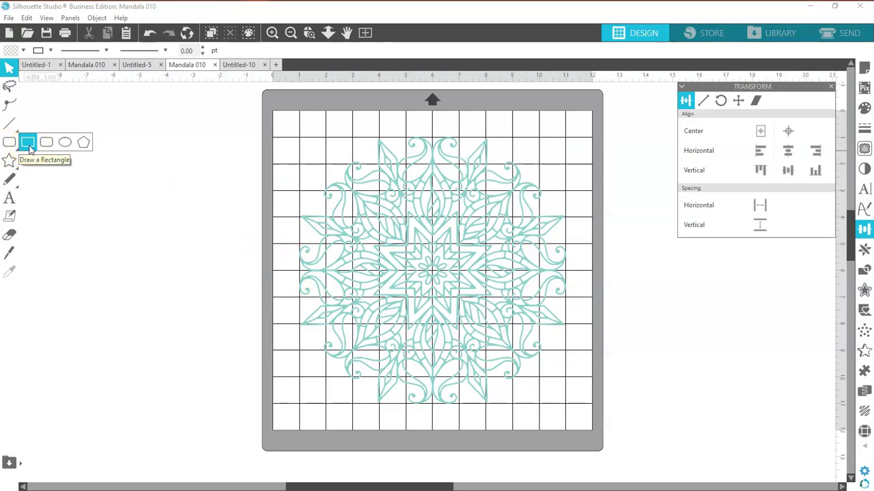
left_click(29, 146)
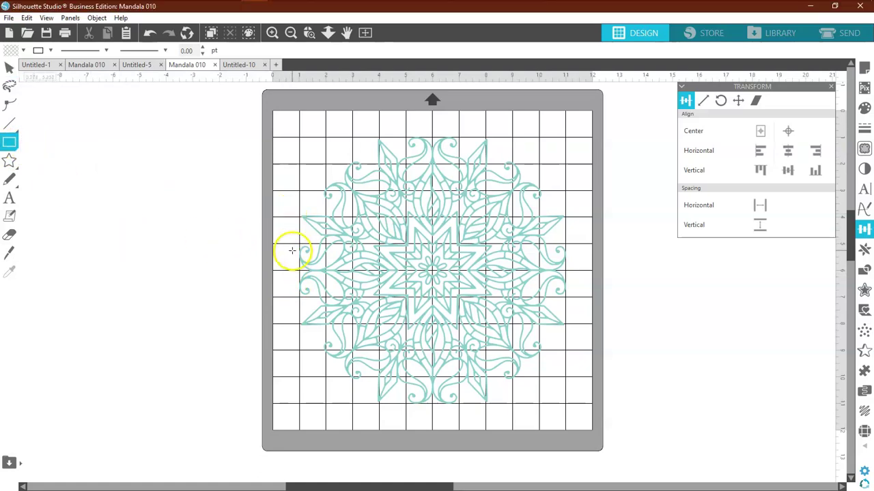
left_click_drag(291, 250, 572, 293)
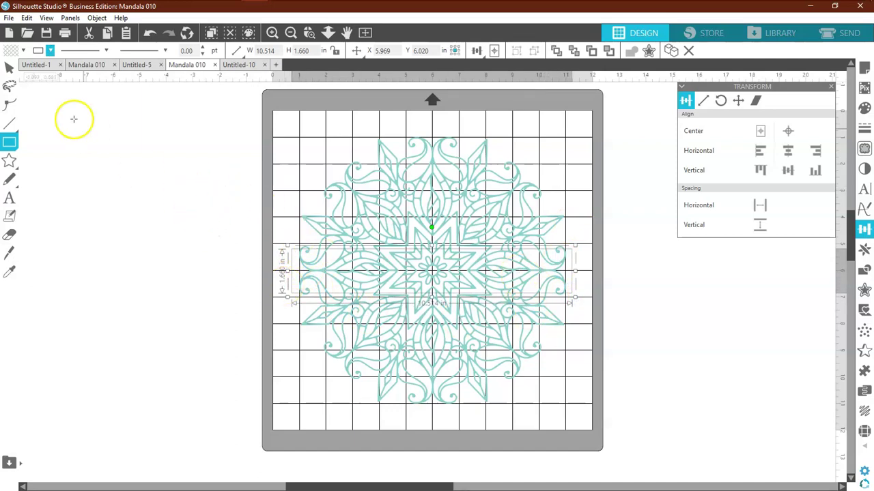
Give the band rectangle a 5 pt outline width.
left_click(9, 68)
left_click_drag(279, 238, 292, 273)
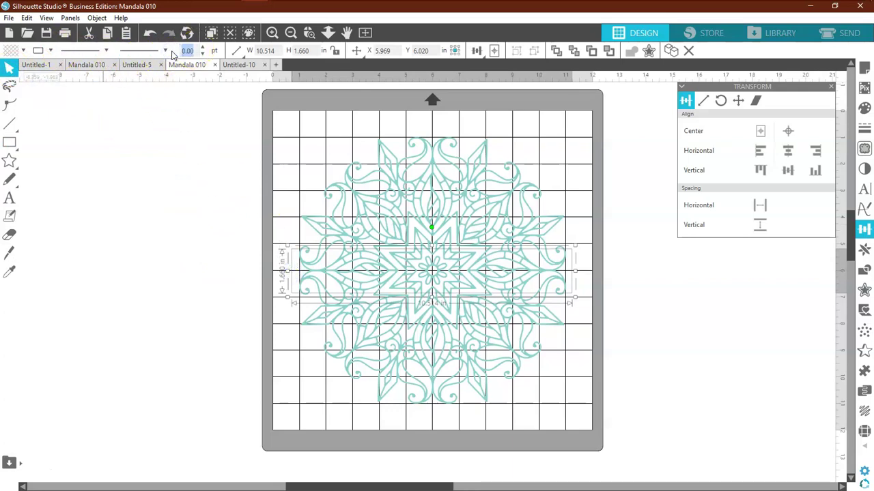
type("5")
key("Return")
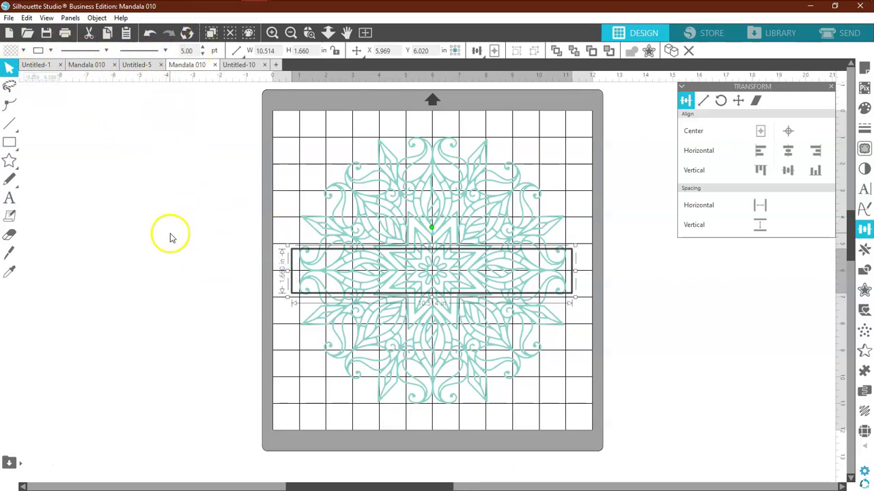
left_click(228, 285)
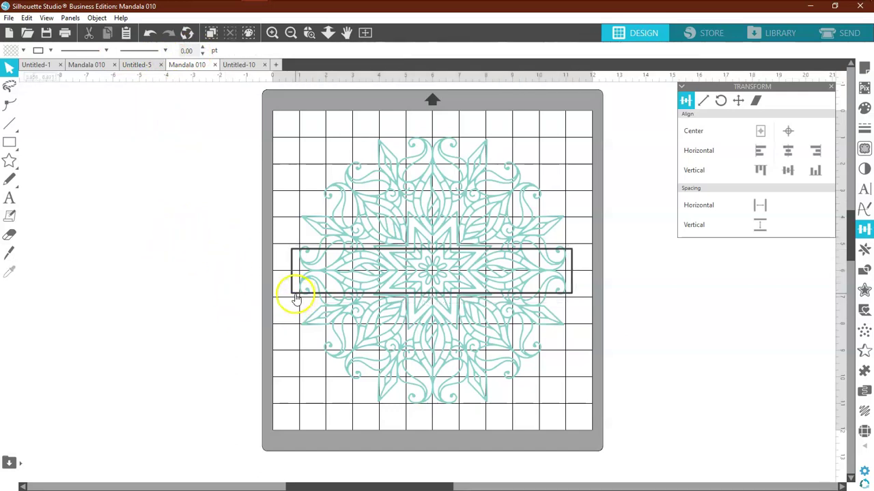
left_click(292, 294)
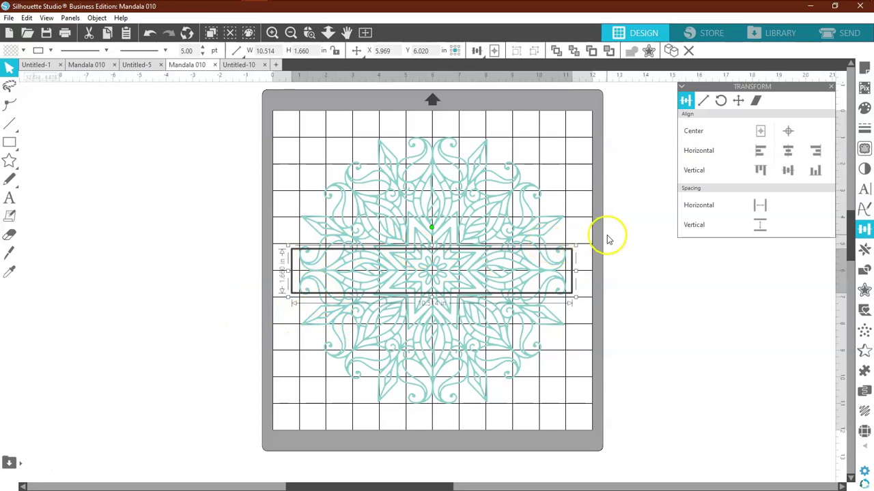
Unlock proportions, size the band to 10 × 2 inches, and centre it on the page.
left_click(703, 101)
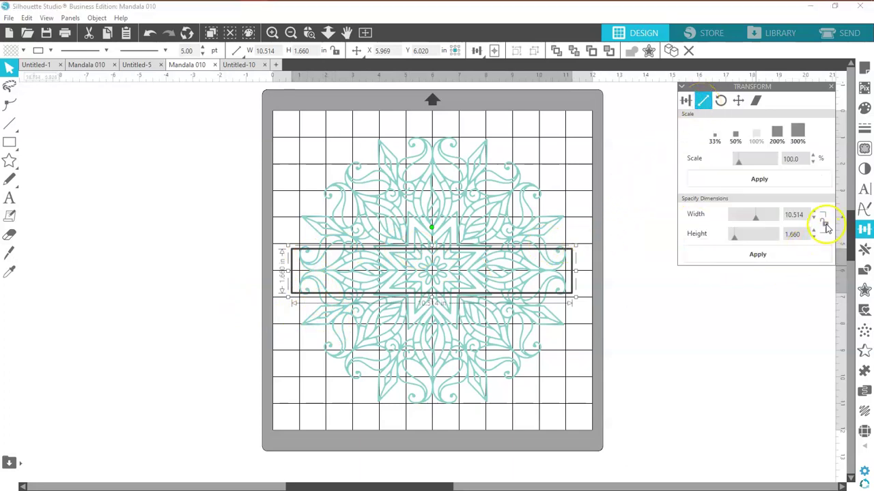
left_click(824, 225)
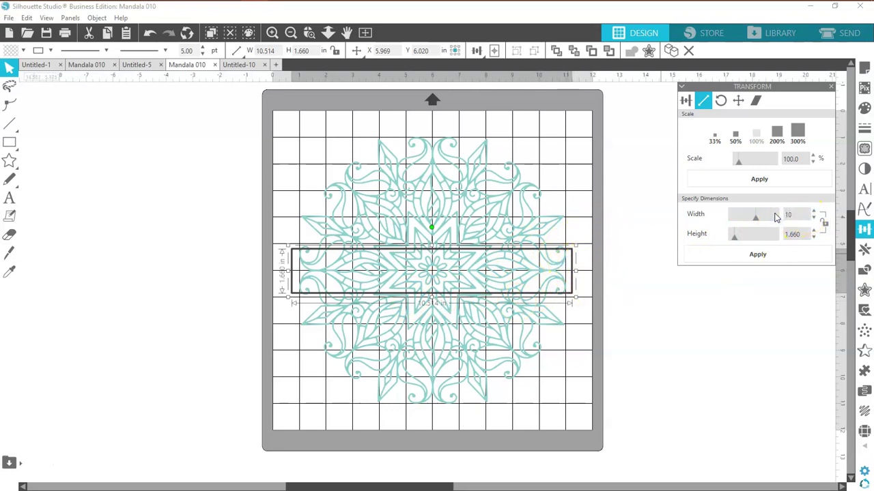
key("Return")
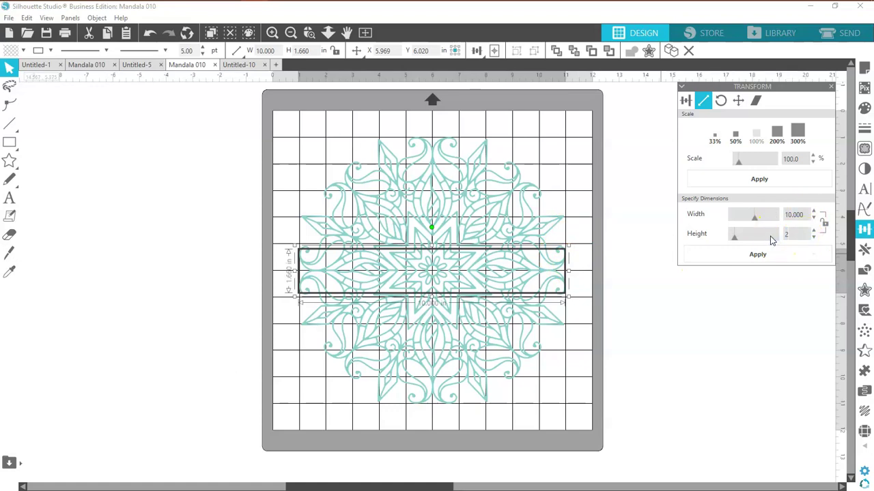
key("Return")
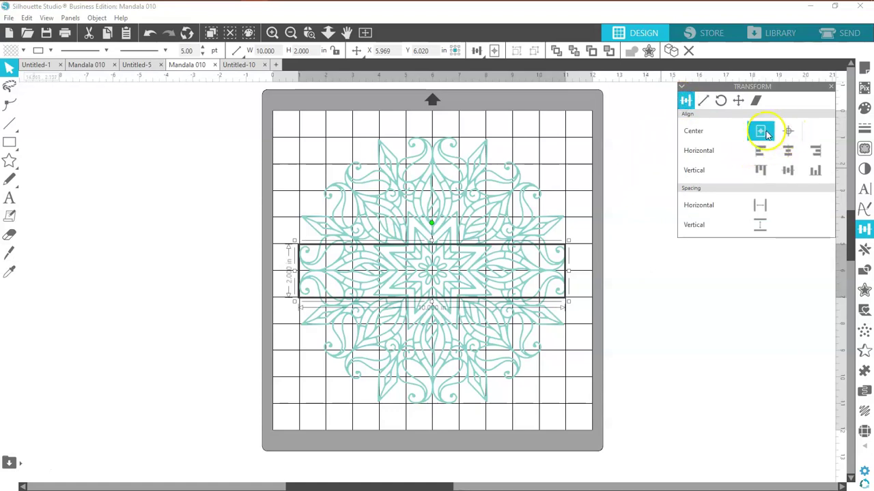
left_click(762, 134)
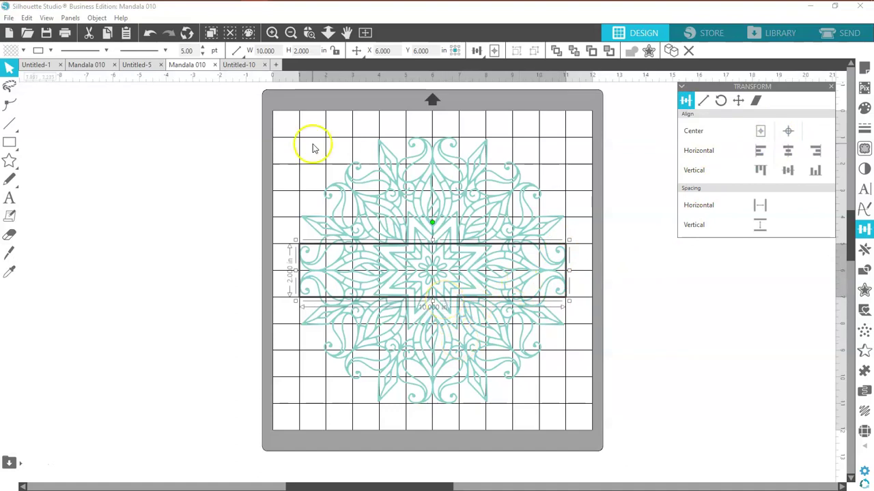
Zoom in on the centre and nudge the band slightly down and left.
left_click(272, 33)
left_click(272, 34)
left_click(272, 33)
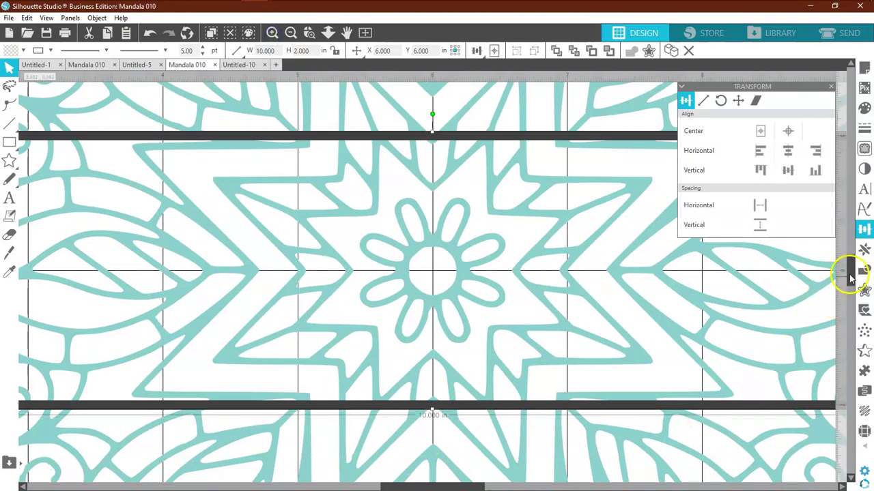
left_click_drag(851, 276, 849, 262)
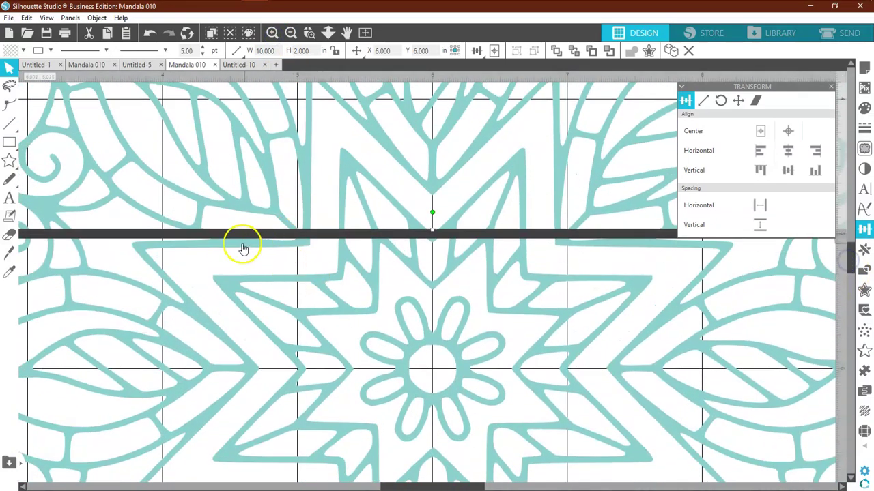
mouse_move(325, 244)
left_mouse_down()
mouse_move(323, 237)
mouse_move(324, 248)
mouse_move(318, 243)
left_mouse_up()
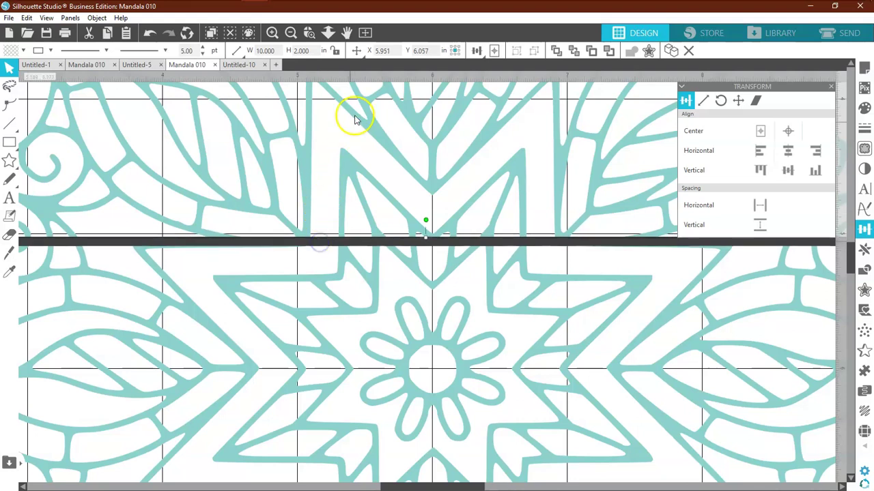
Centre the mandala and band together on the page, then centre the mandala alone.
left_click(364, 34)
key("ctrl+a")
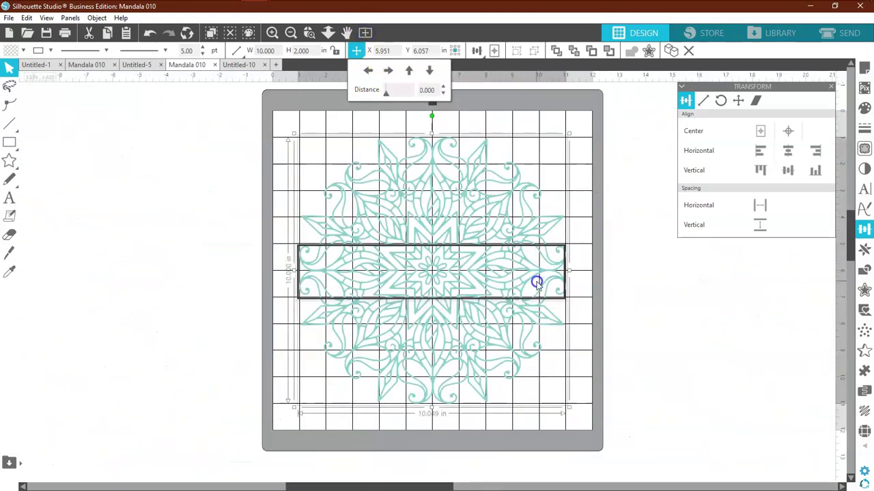
left_click(760, 131)
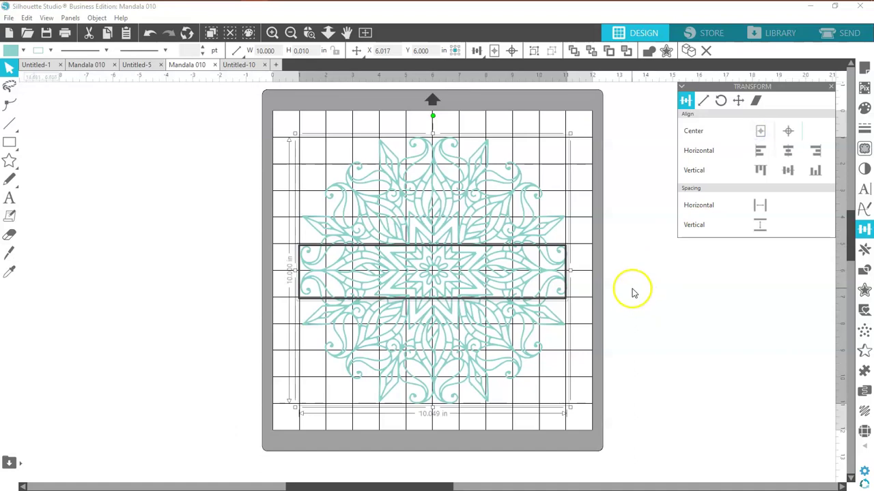
left_click(564, 243)
left_click(518, 279)
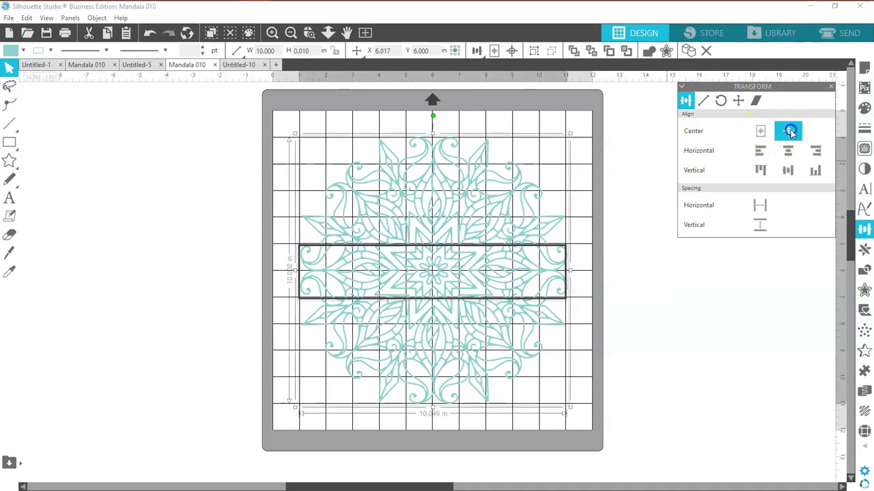
left_click(624, 289)
left_click(472, 335)
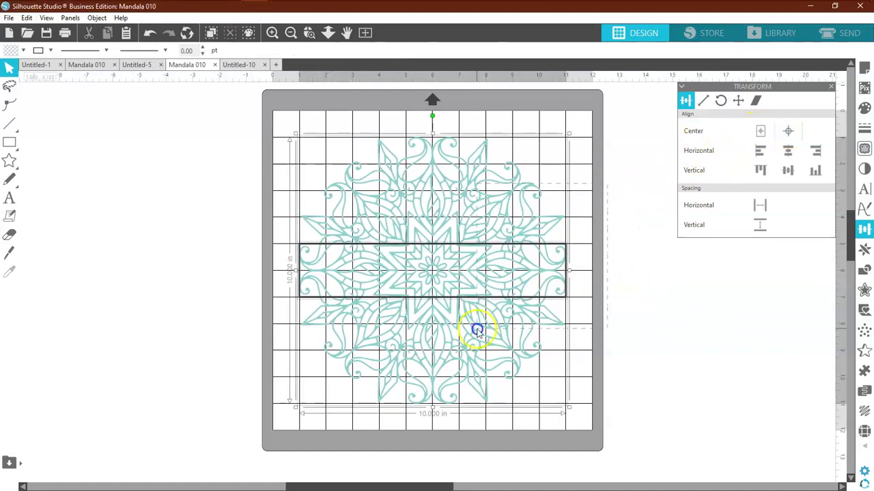
left_click(759, 131)
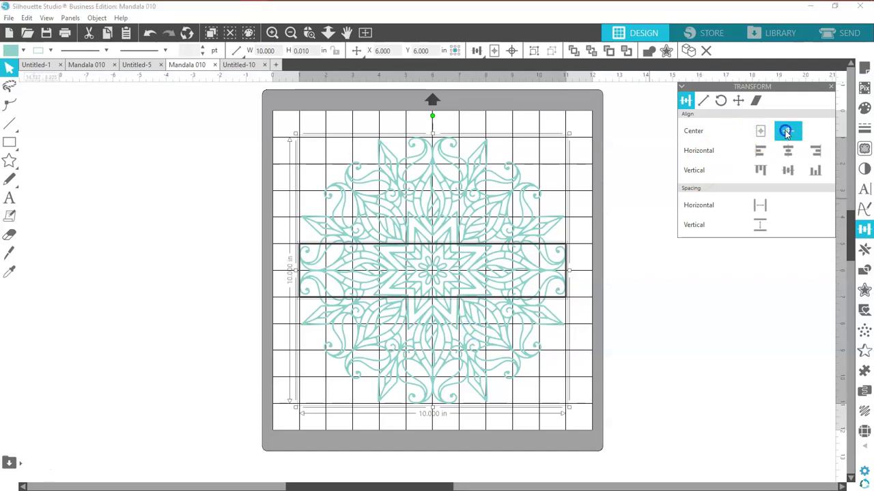
left_click(621, 273)
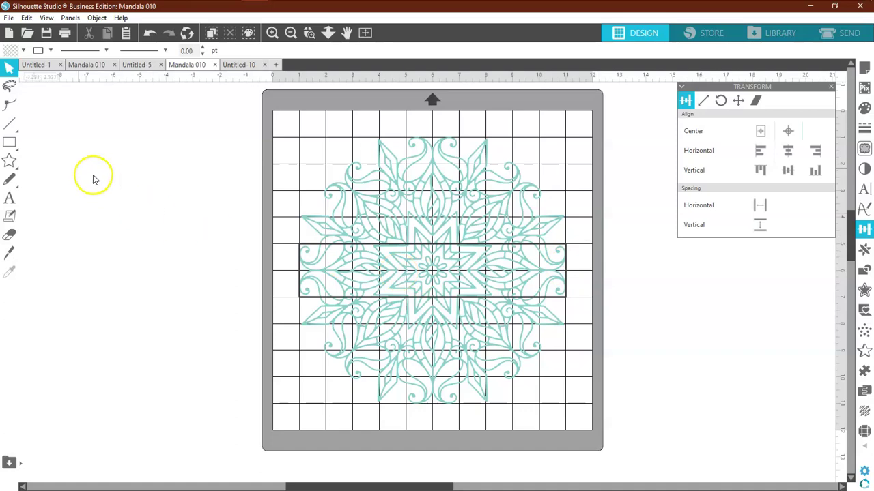
left_click(311, 302)
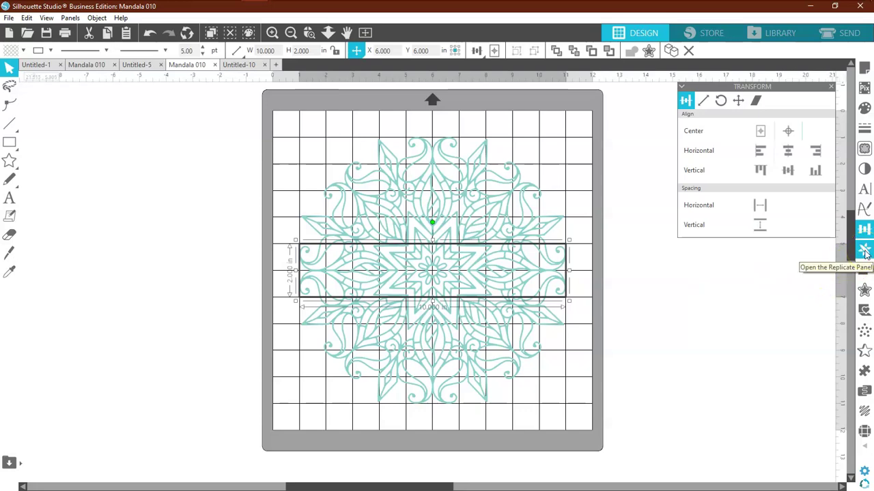
Duplicate the band to place one copy above it and one below it.
left_click(865, 251)
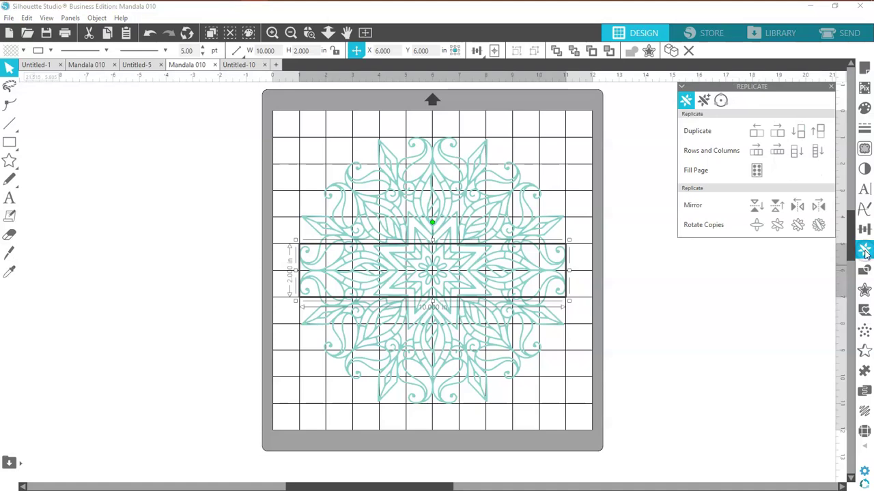
left_click(819, 133)
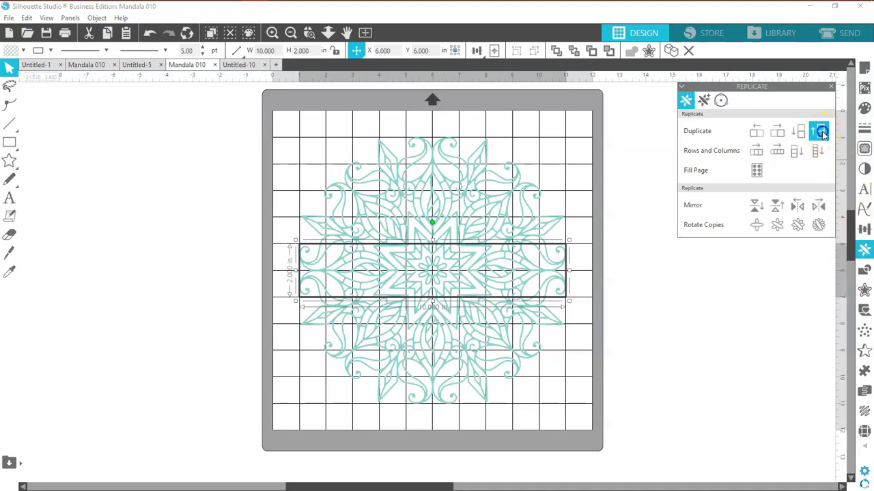
left_click(579, 301)
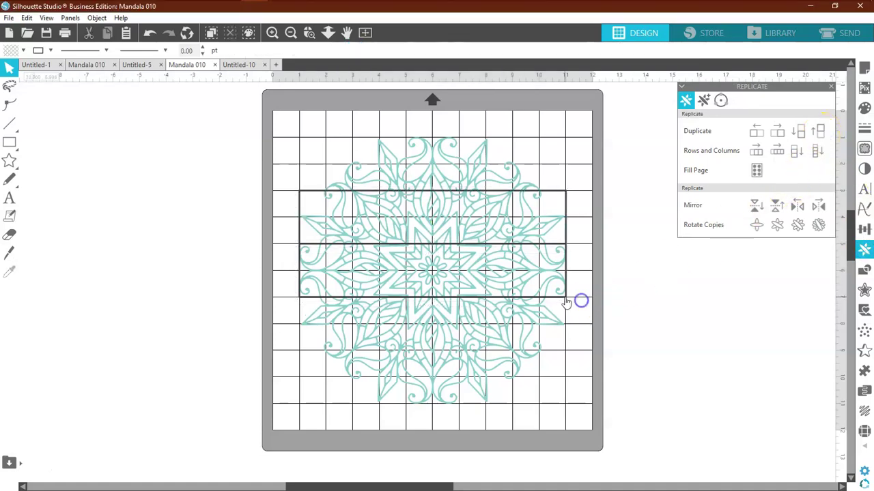
left_click(563, 298)
left_click(800, 133)
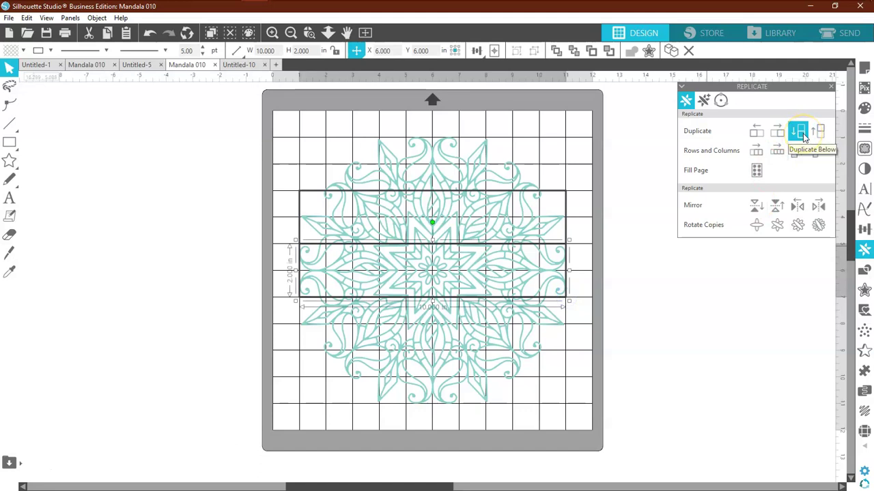
left_click(681, 275)
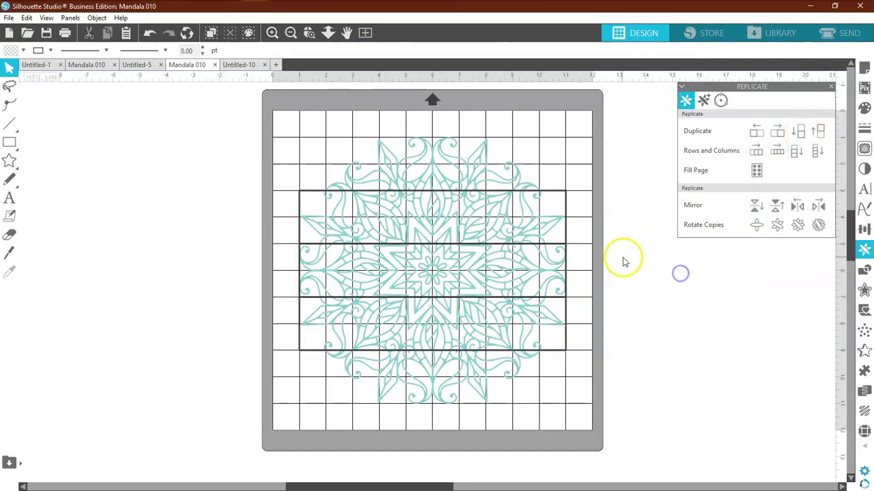
Colour the middle band rectangle red.
left_click(564, 272)
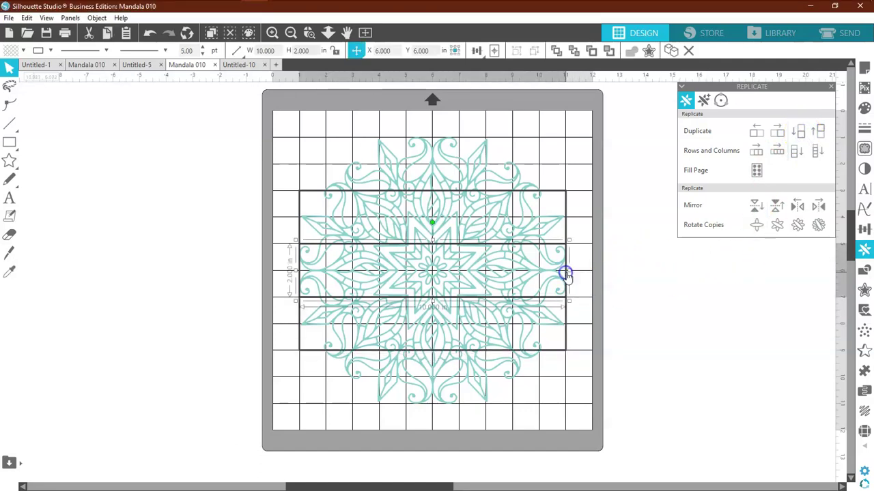
left_click(24, 50)
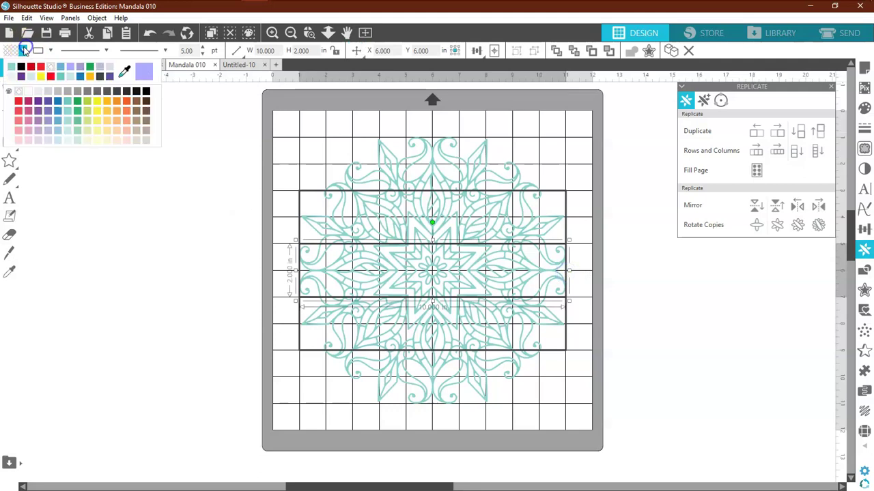
left_click(57, 65)
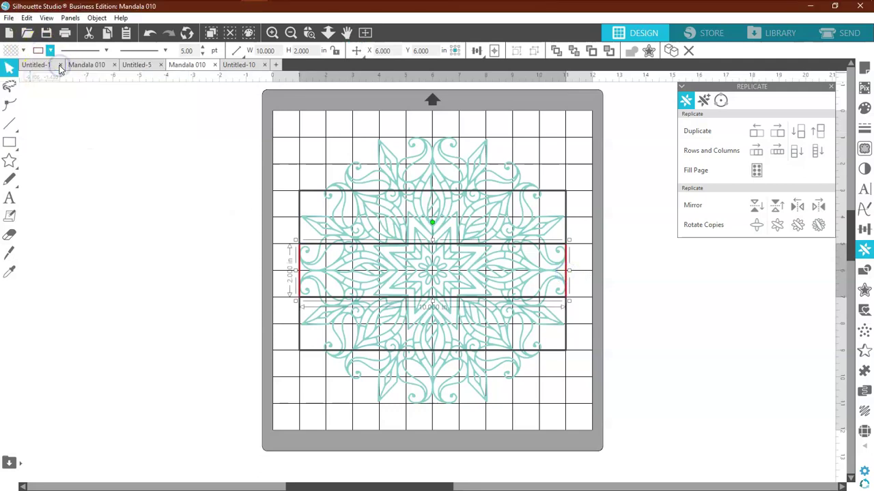
left_click(237, 214)
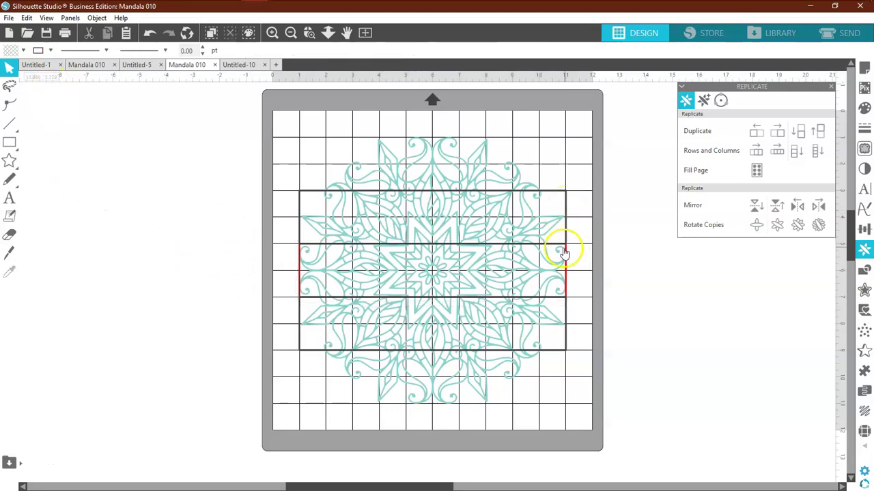
Switch through the Untitled-5 and Untitled-10 documents and return to Mandala 010.
left_click(140, 64)
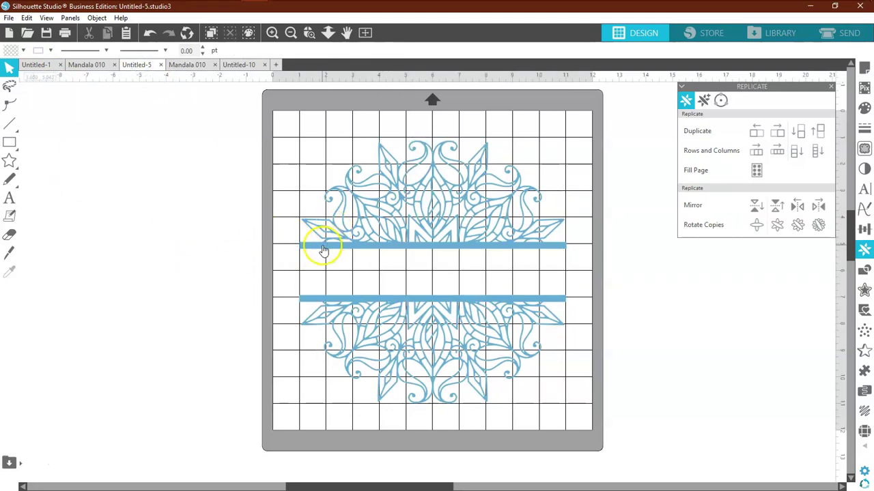
left_click(236, 64)
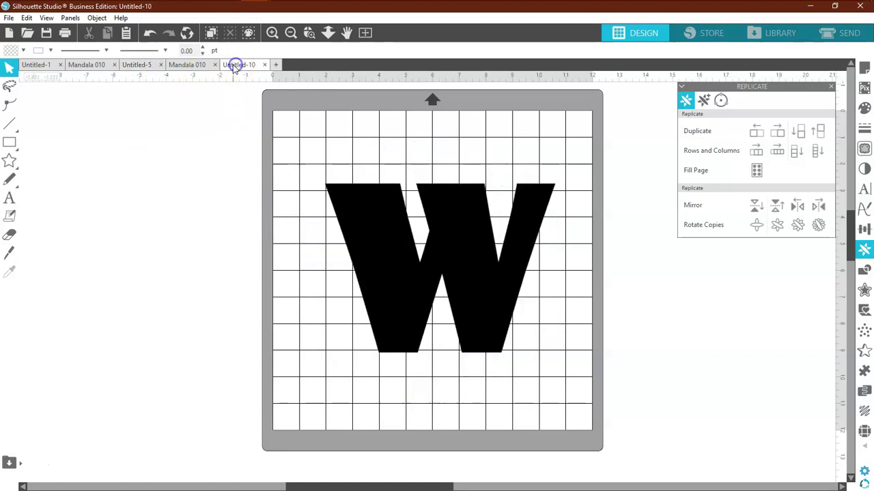
left_click(187, 64)
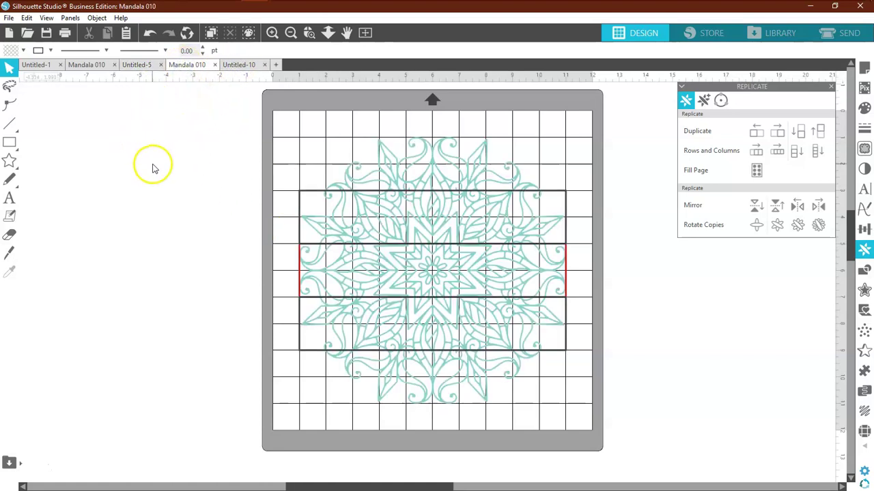
left_click(585, 207)
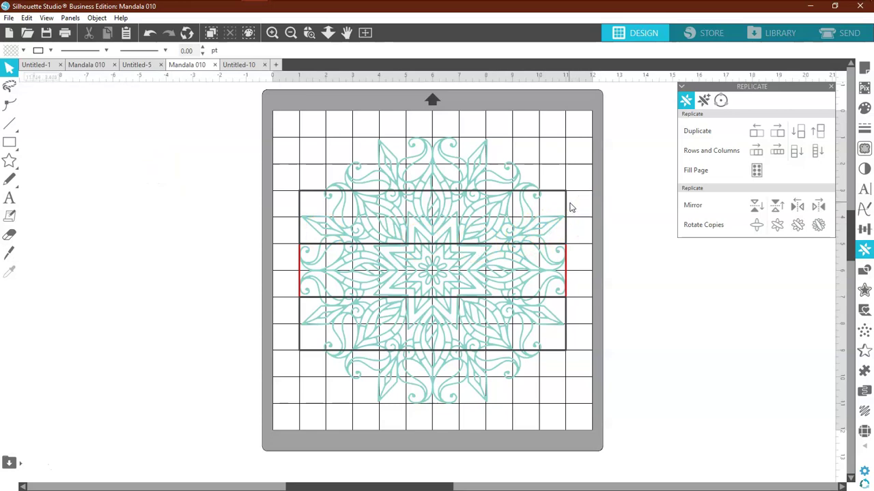
Unlock proportions and set both the top and bottom rectangles to 0.25 inch tall.
left_click(566, 202)
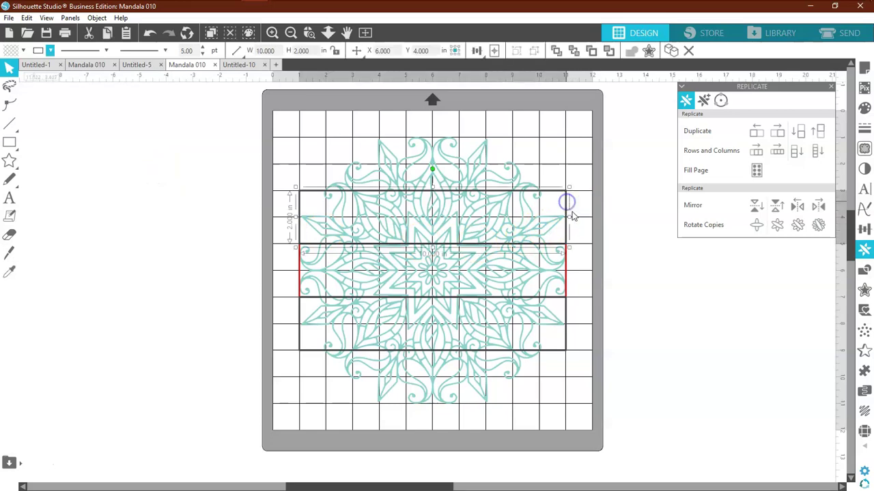
left_click(864, 231)
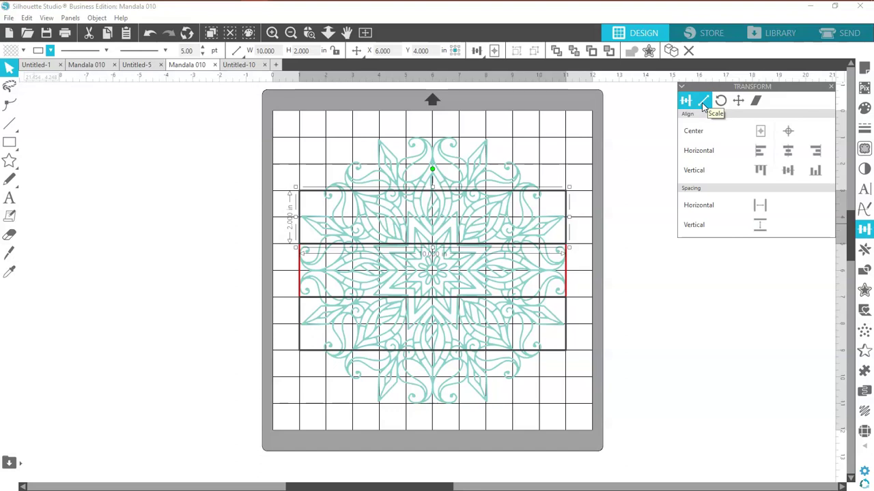
left_click(702, 103)
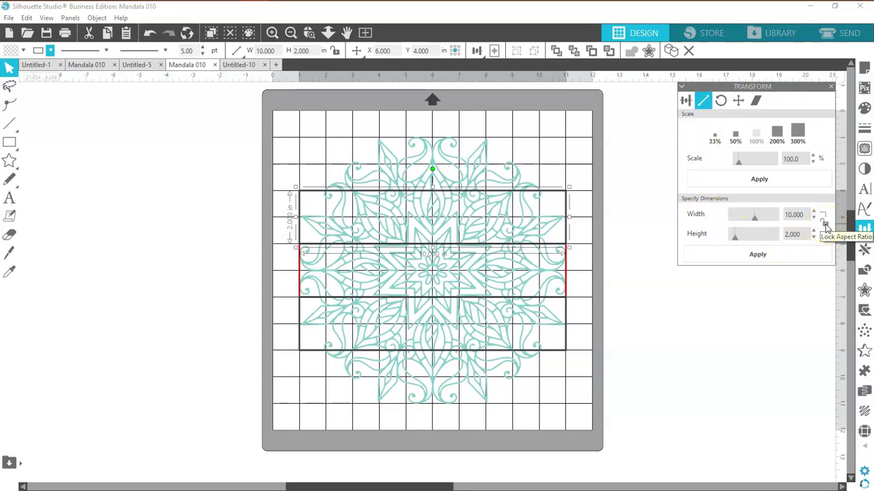
left_click(825, 227)
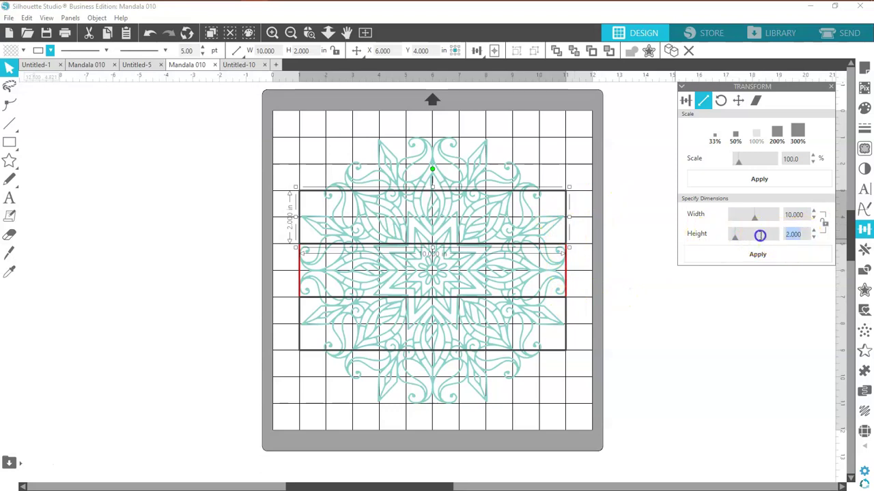
type(".25")
key("Return")
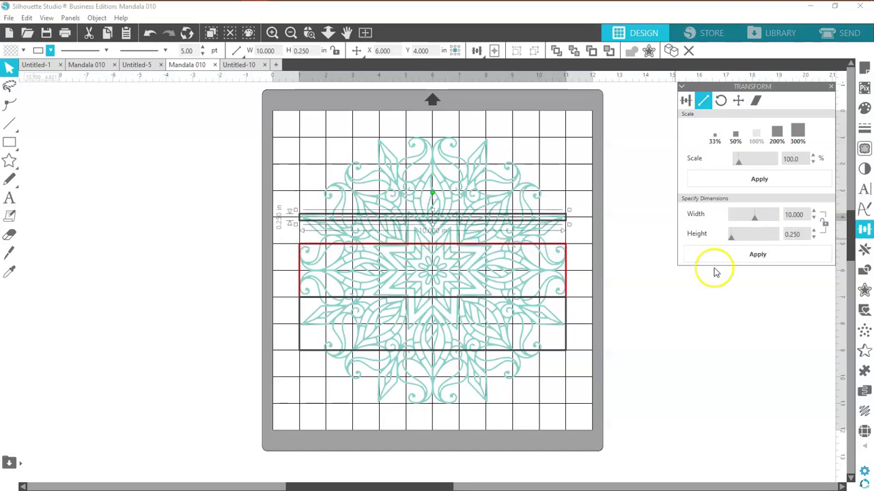
left_click(566, 351)
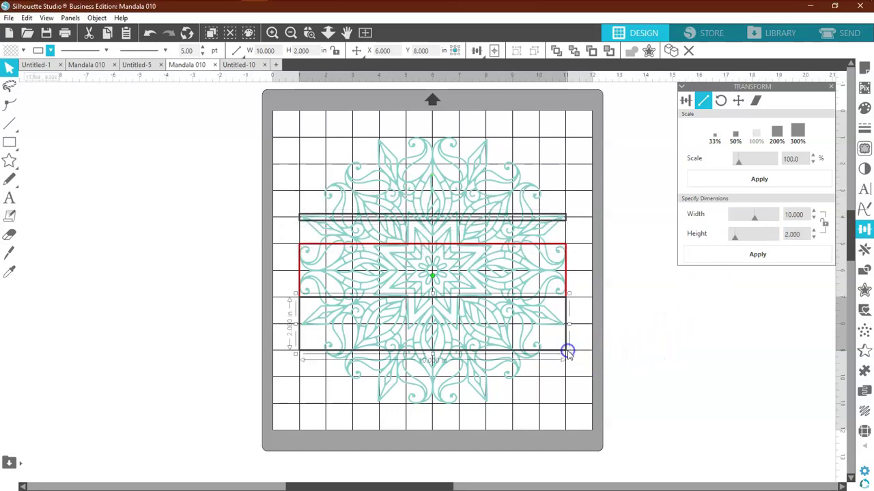
left_click(801, 233)
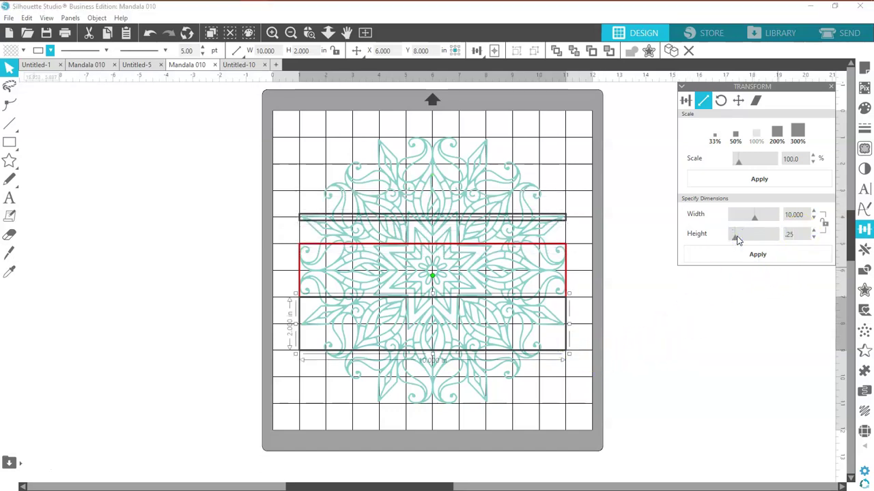
type(".25")
key("Return")
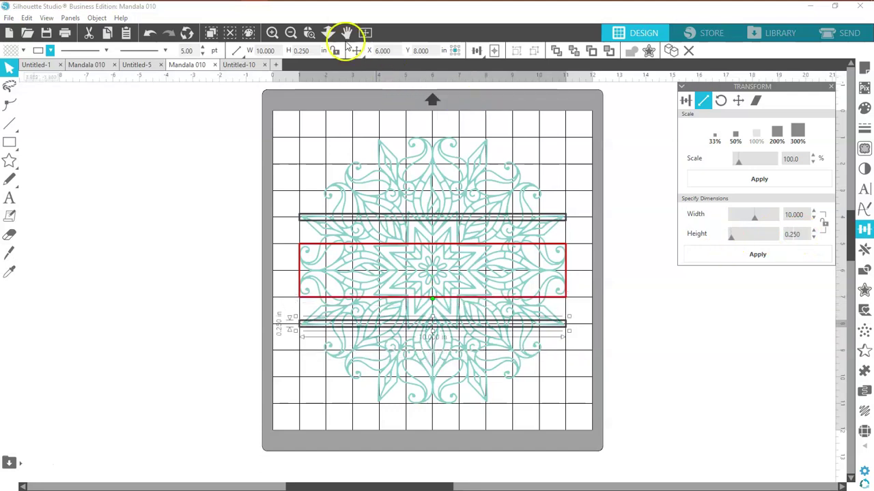
Nudge the top thin bar down to Y 4.895, snug against the red band's top edge.
left_click(273, 35)
left_click(274, 36)
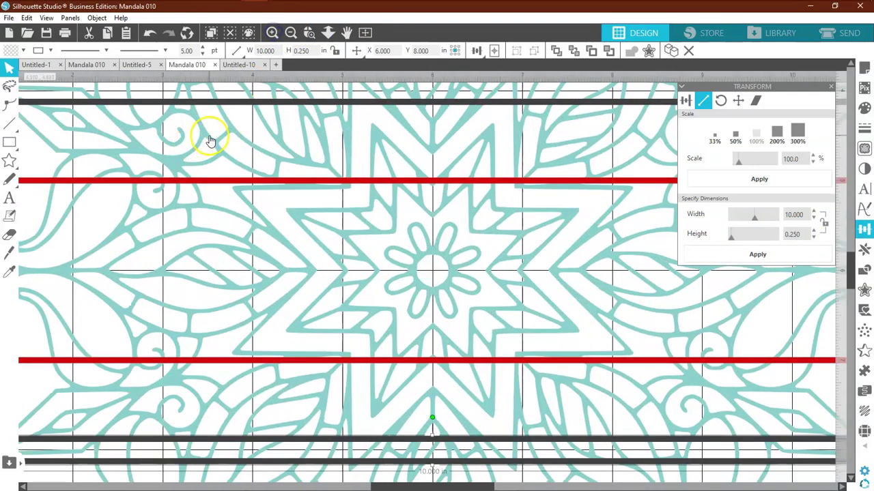
left_click(408, 138)
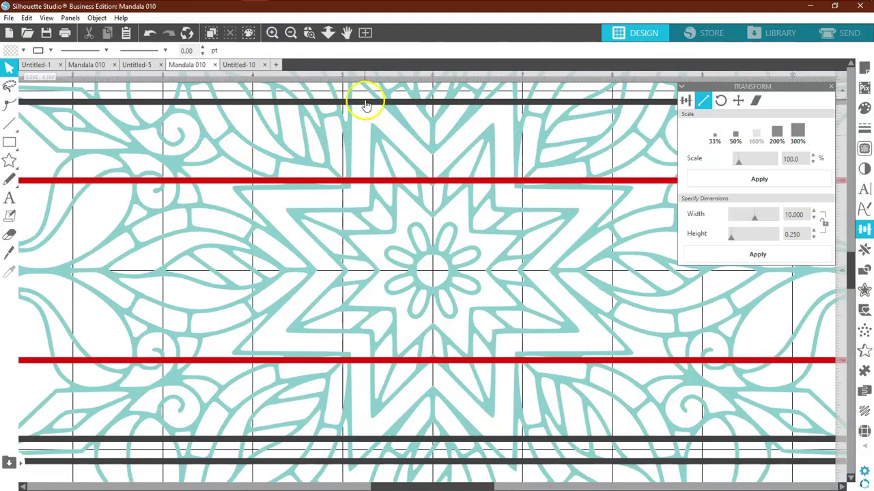
left_click(366, 103)
key("Down")
key("Down")
key("Down")
key("Down")
key("Down")
key("Down")
key("Down")
key("Down")
key("Down")
key("Down")
key("Down")
key("Down")
key("Down")
key("Down")
key("Down")
key("Down")
key("Down")
key("Down")
key("Down")
key("Down")
key("Down")
key("Down")
key("Down")
key("Down")
key("Down")
key("Down")
key("Down")
key("Down")
key("Down")
key("Down")
key("Down")
key("Down")
key("Down")
key("Down")
key("Down")
key("Down")
key("Down")
key("Down")
key("Down")
key("Down")
key("Down")
key("Down")
key("Down")
key("Down")
key("Down")
key("Down")
key("Down")
key("Down")
key("Down")
key("Down")
key("Down")
key("Down")
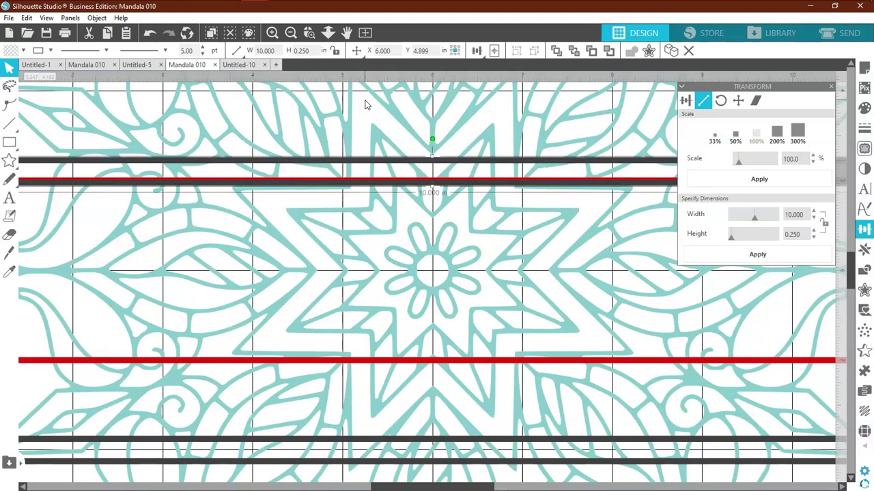
left_click(272, 32)
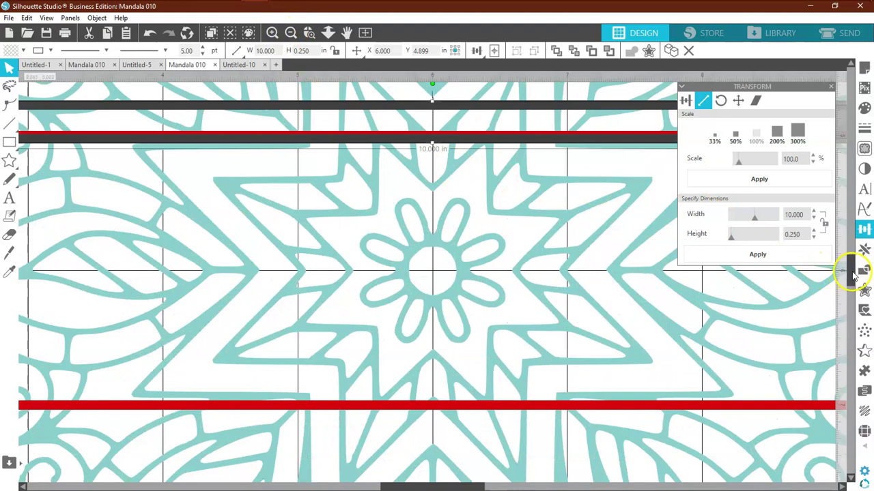
scroll(853, 275, "up", 2)
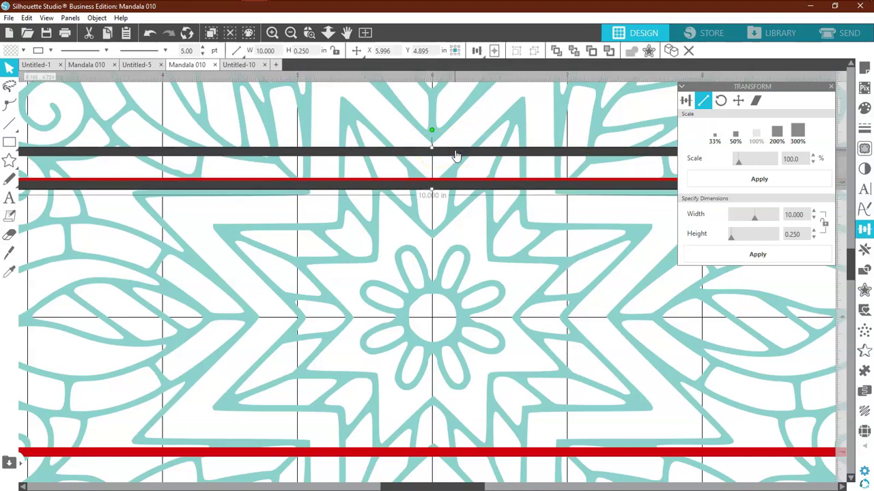
left_click_drag(454, 152, 456, 156)
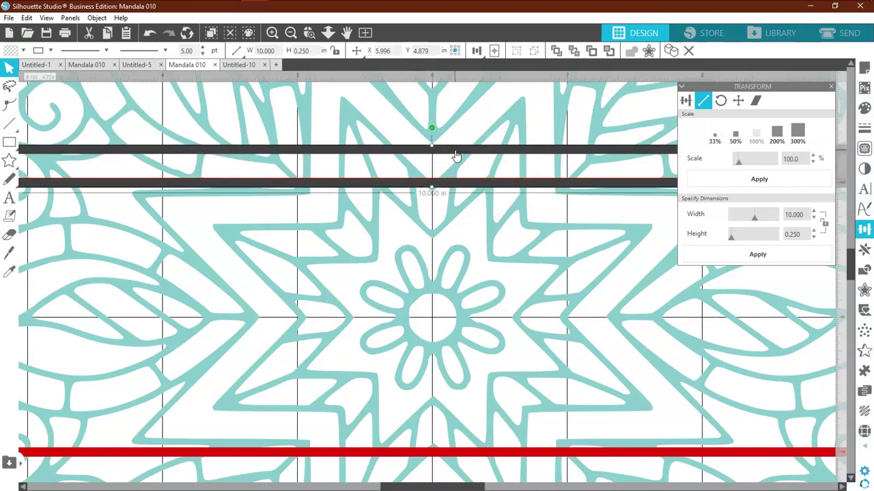
key("Up")
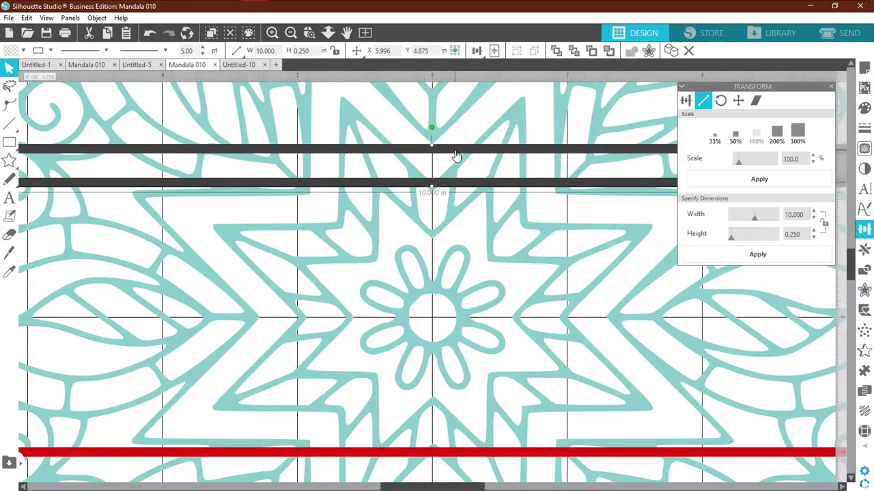
key("Down")
key("Down")
key("Down")
key("Down")
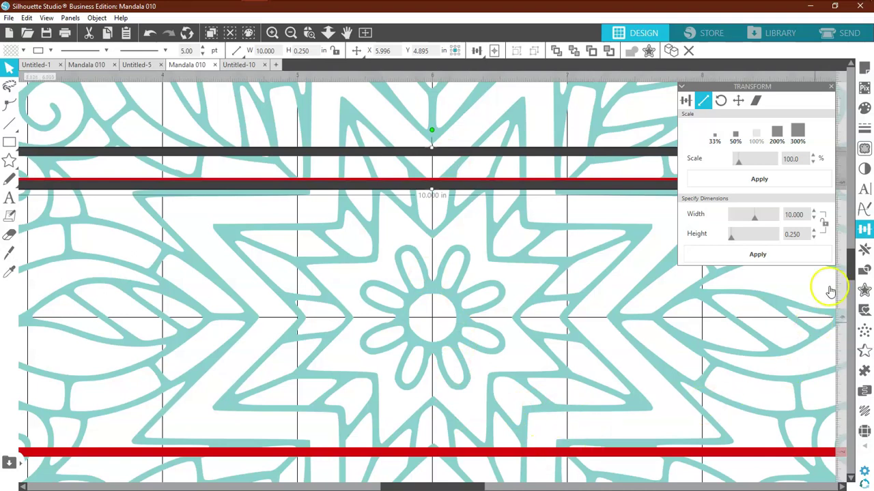
Nudge the bottom 10 × 0.250 in strip up to Y 7.101, flush against the red band's lower edge.
left_click_drag(853, 263, 853, 279)
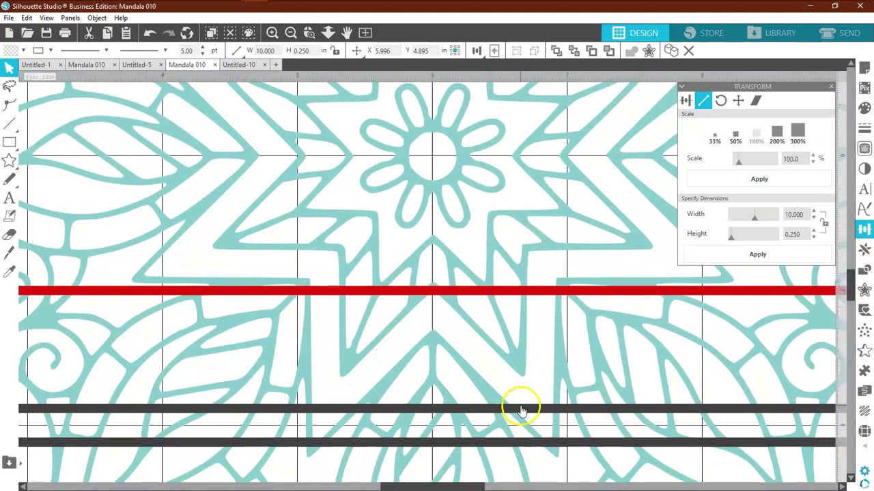
left_click(519, 408)
key("Up")
key("Up")
key("Up")
key("Up")
key("Up")
key("Up")
key("Up")
key("Up")
key("Up")
key("Up")
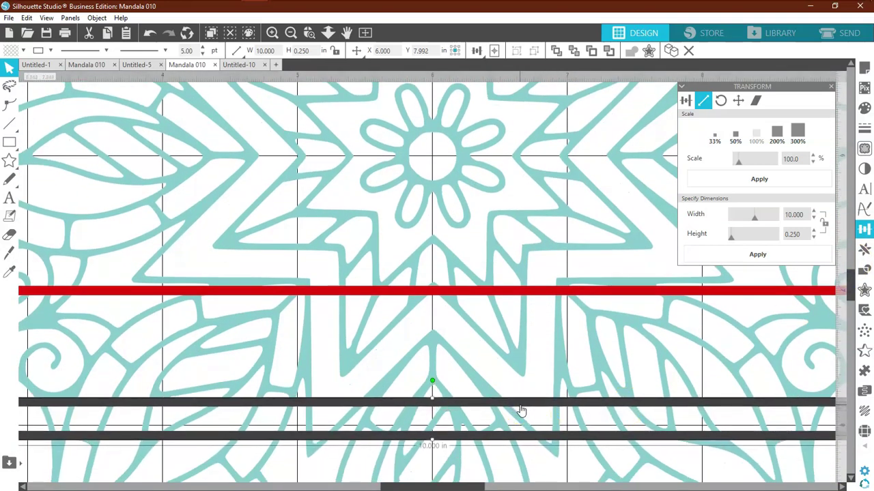
key("Up")
key("Up")
key("Up")
key("Up")
key("Up")
key("Up")
key("Up")
key("Up")
key("Up")
key("Up")
key("Up")
key("Up")
key("Up")
key("Up")
key("Up")
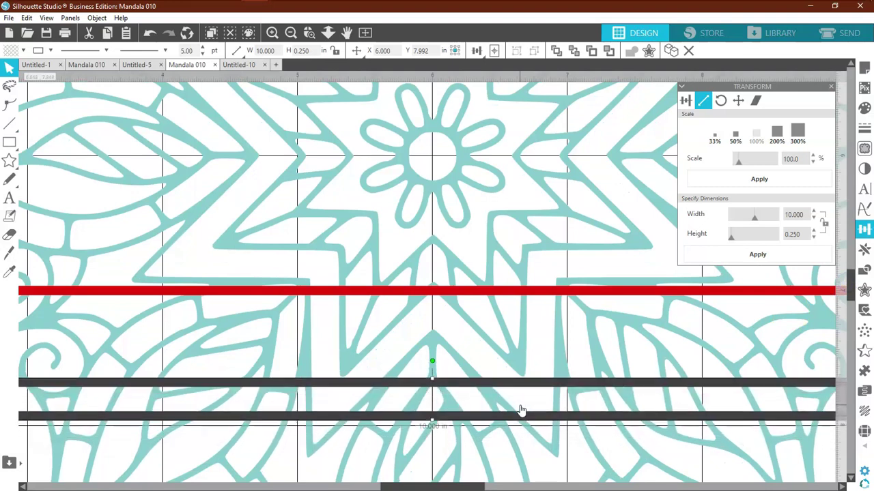
key("Up")
key("Up")
key("Up")
key("Up")
key("Up")
key("Up")
key("Up")
key("Up")
key("Up")
key("Up")
key("Up")
key("Up")
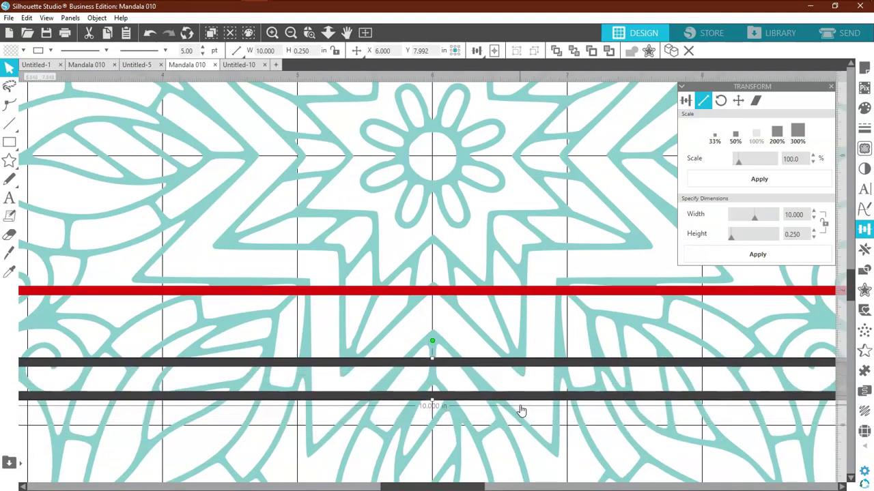
key("Up")
key("Up")
key("Up")
key("Up")
key("Up")
key("Up")
key("Up")
key("Up")
key("Up")
key("Up")
key("Up")
key("Up")
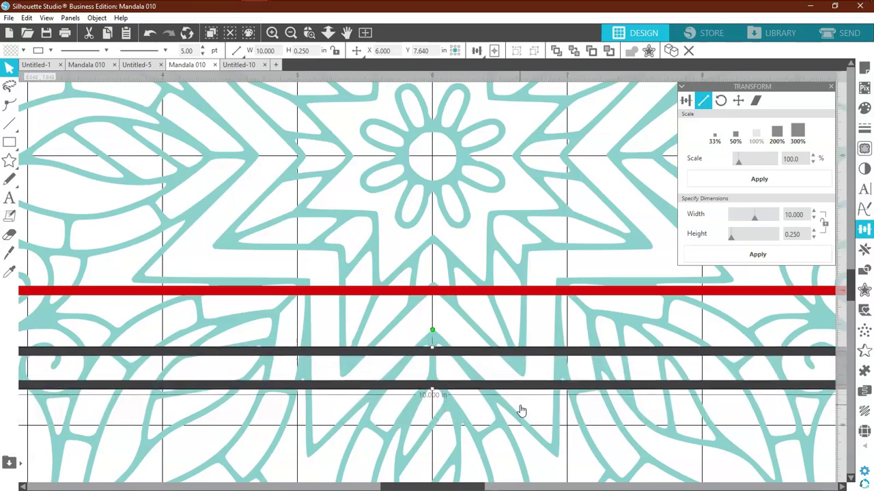
key("Up")
key("Up")
key("Up")
key("Up")
key("Up")
key("Up")
key("Up")
key("Up")
key("Up")
key("Up")
key("Up")
key("Up")
key("Up")
key("Up")
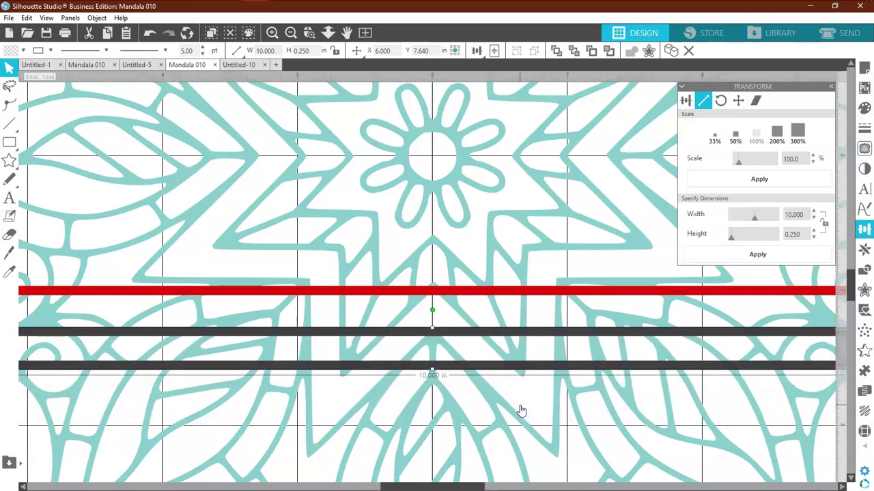
key("Up")
key("Up")
key("Up")
key("Up")
key("Up")
key("Up")
key("Up")
key("Up")
key("Up")
key("Up")
key("Up")
key("Up")
key("Up")
key("Up")
key("Up")
key("Up")
key("Up")
key("Up")
key("Up")
key("Up")
key("Up")
key("Up")
key("Up")
key("Up")
key("Up")
key("Up")
key("Up")
key("Up")
key("Up")
key("Up")
key("Up")
key("Up")
key("Up")
key("Up")
key("Up")
key("Down")
key("Down")
key("Down")
key("Down")
key("Down")
key("Down")
key("Down")
key("Down")
key("Down")
key("Down")
key("Down")
key("Down")
key("Down")
key("Down")
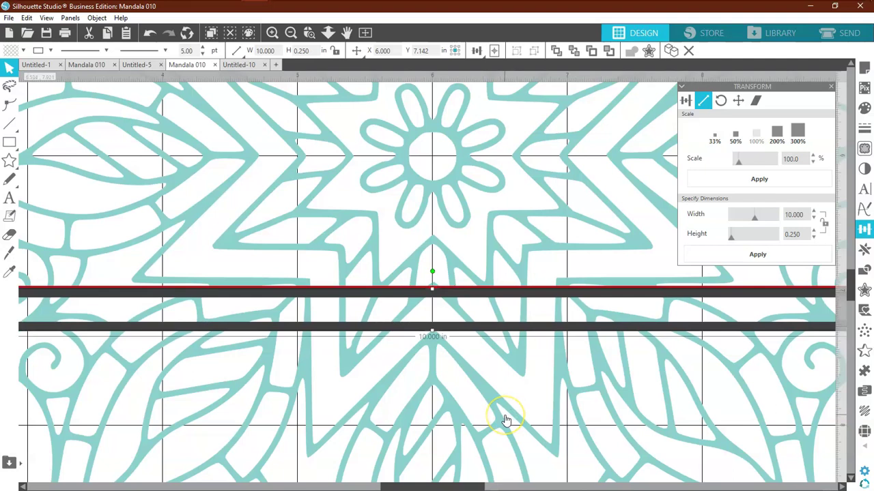
key("Up")
key("Up")
key("Up")
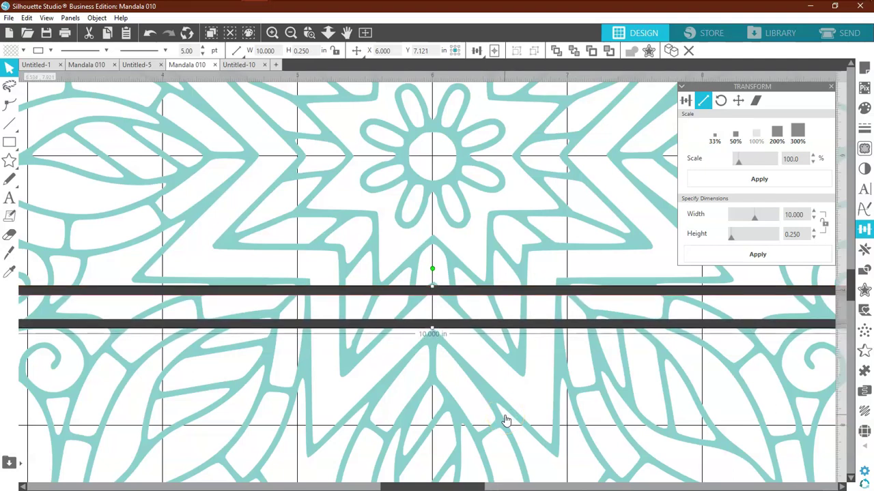
key("Up")
key("Up")
key("Up")
key("Up")
key("Up")
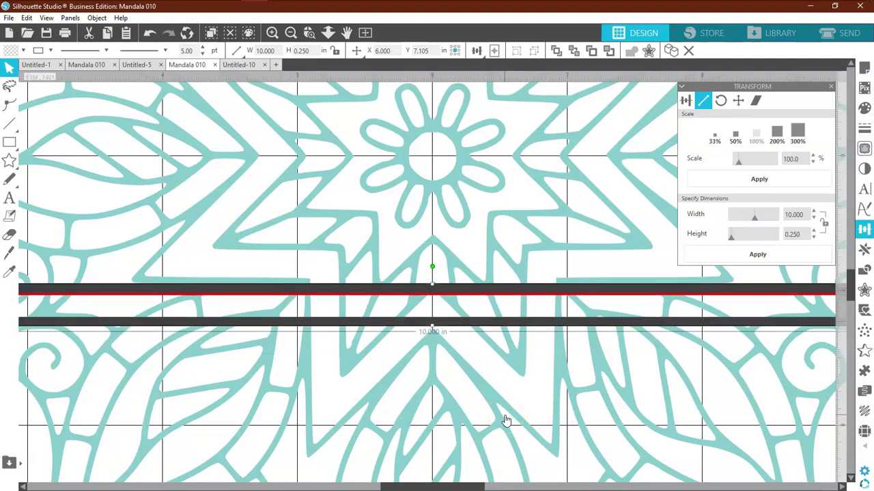
Select the red 2-inch middle rectangle together with the mandala.
left_click(366, 32)
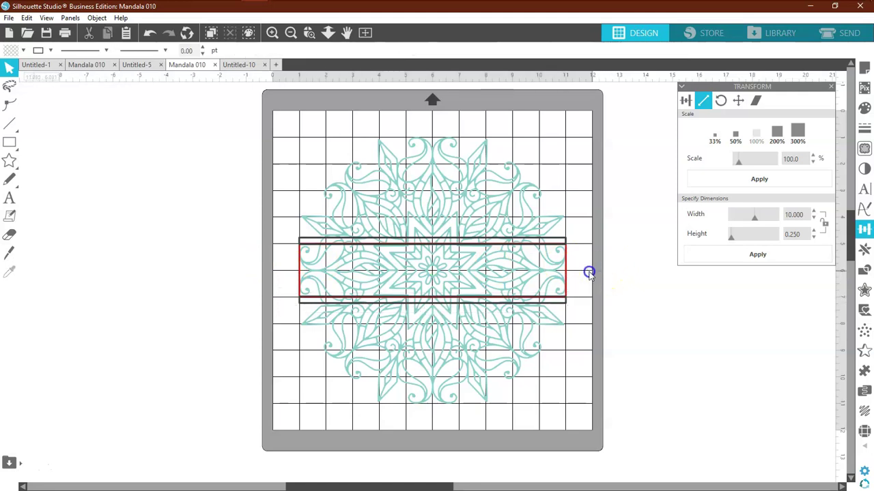
left_click(565, 272)
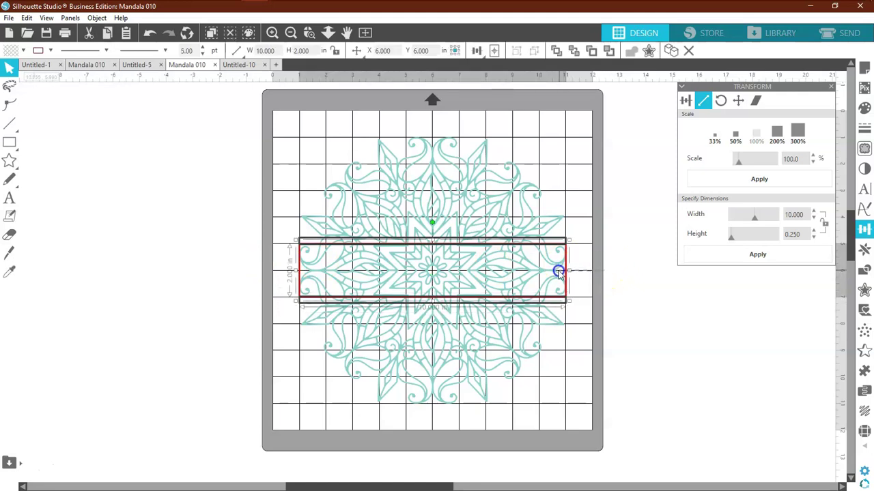
left_click(559, 270)
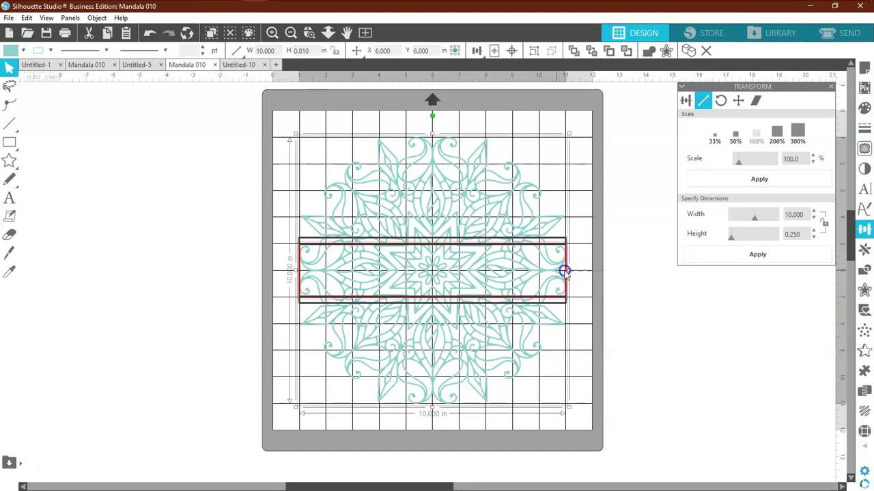
left_click(573, 273)
left_click(548, 269)
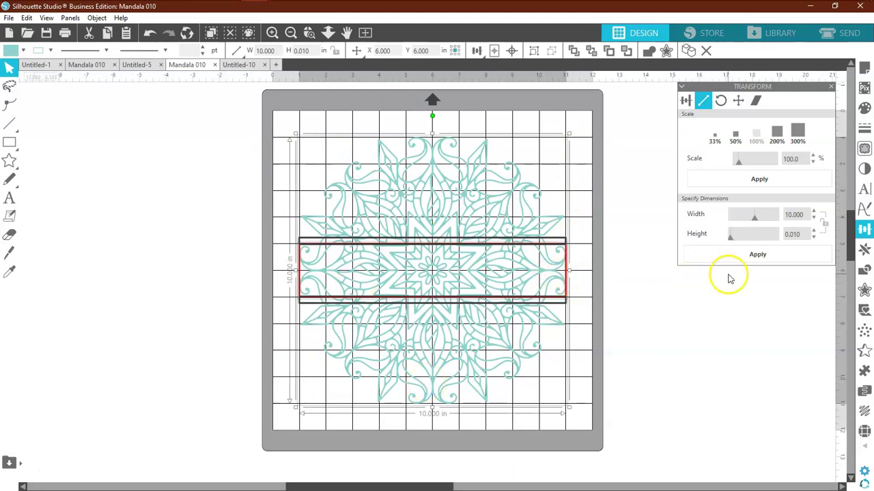
Subtract the red rectangle from the mandala and delete the cut-out middle band.
left_click(864, 270)
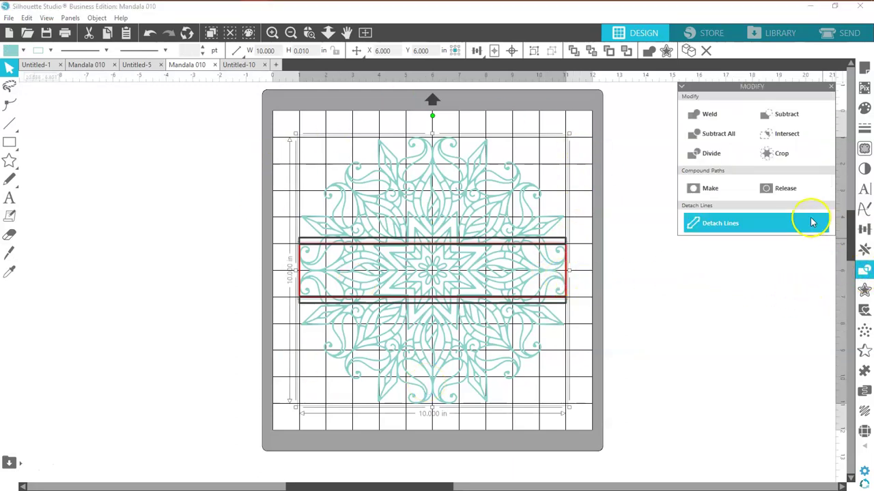
left_click(781, 115)
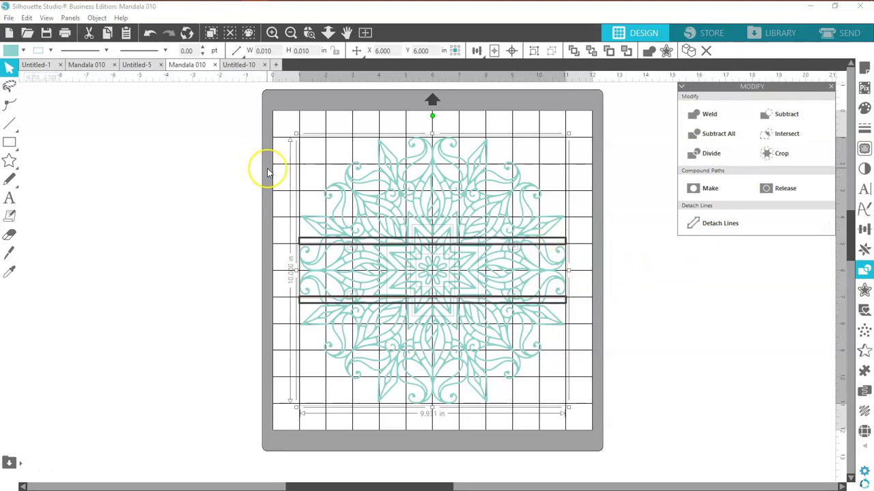
left_click(272, 32)
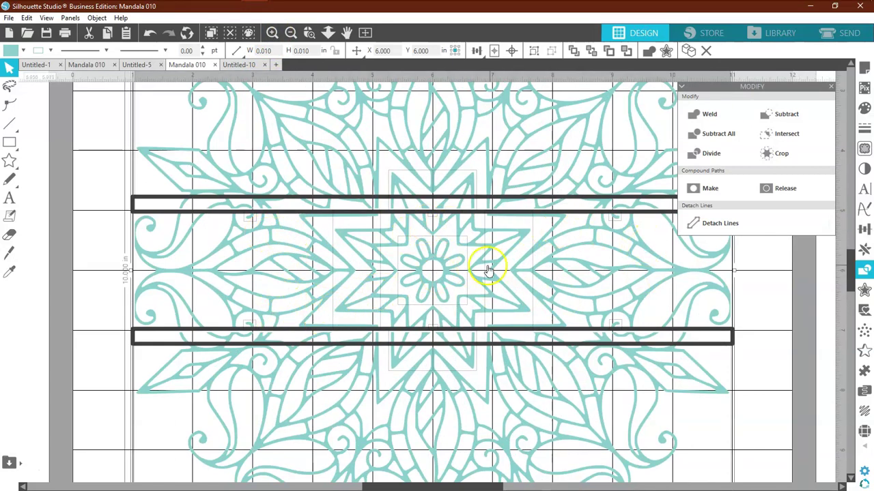
left_click(754, 300)
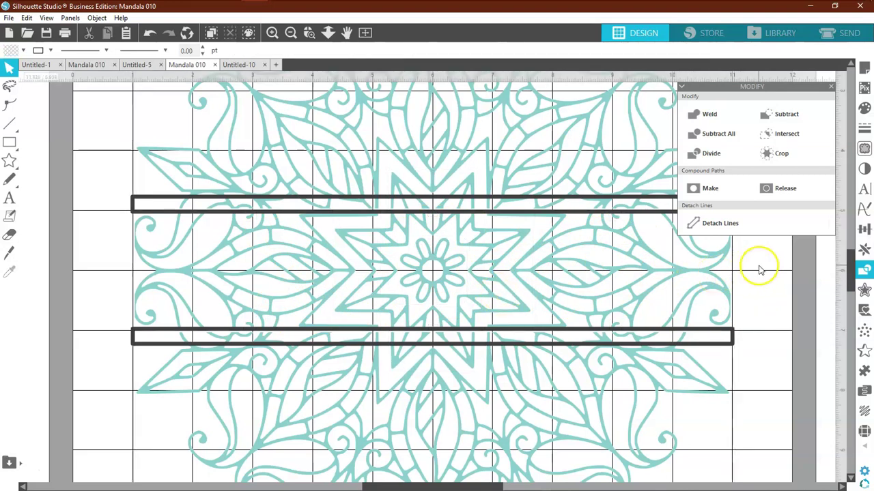
left_click_drag(763, 273, 149, 265)
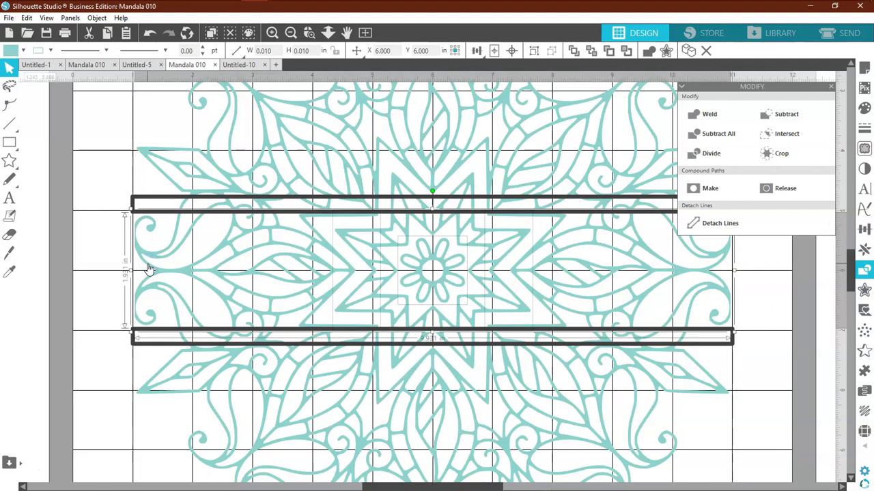
key("Delete")
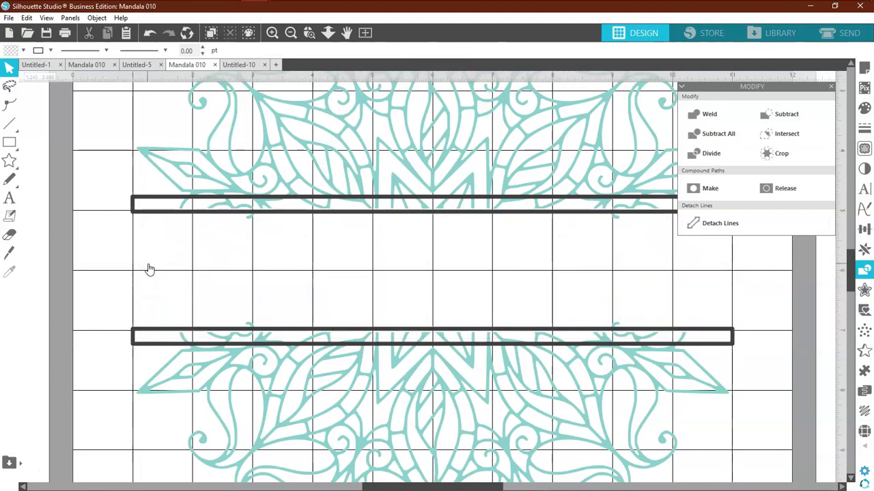
Check a small leftover piece and the cut edges, then fit the whole mat in view.
left_click(831, 89)
left_click_drag(617, 220, 248, 321)
left_click_drag(424, 331, 614, 320)
left_click(637, 299)
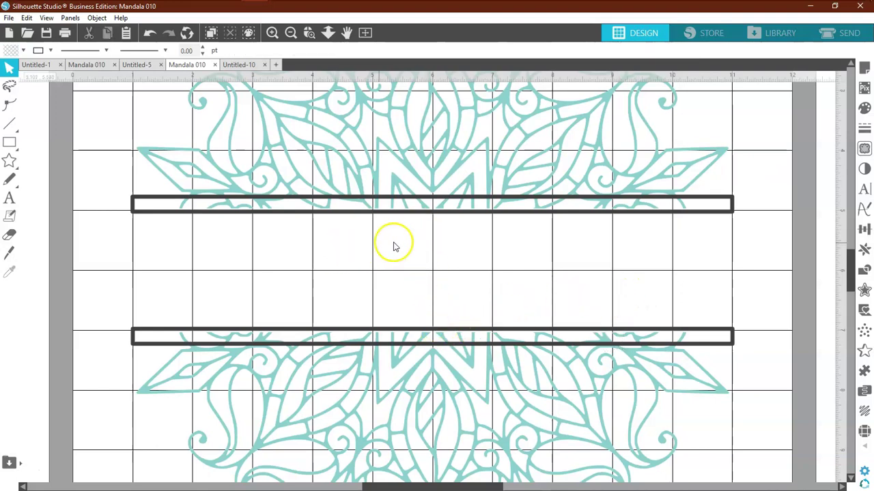
left_click(271, 33)
left_click(271, 33)
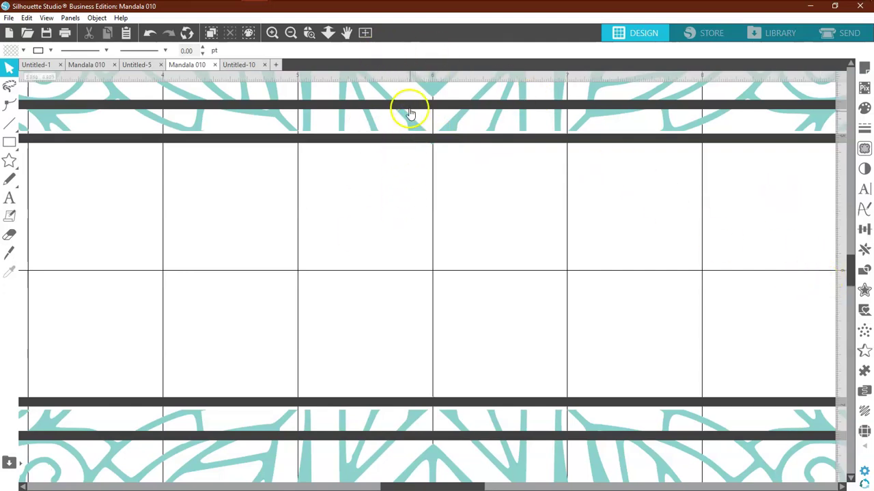
left_click(364, 32)
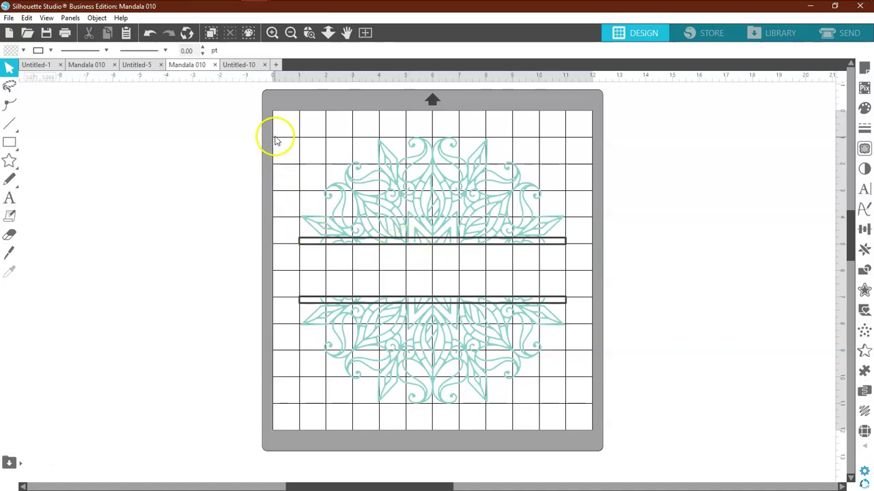
Weld the top mandala half to the top thin strip so it becomes solid teal.
left_click_drag(280, 178, 594, 264)
right_click(473, 195)
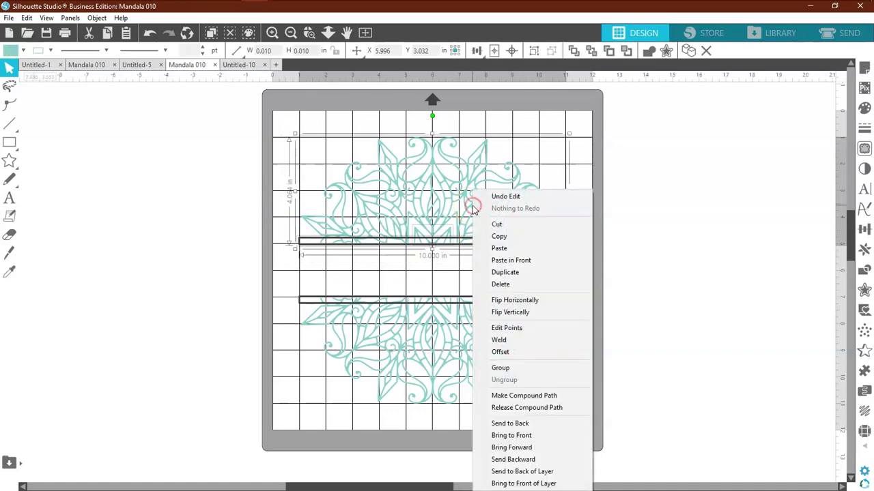
left_click(498, 340)
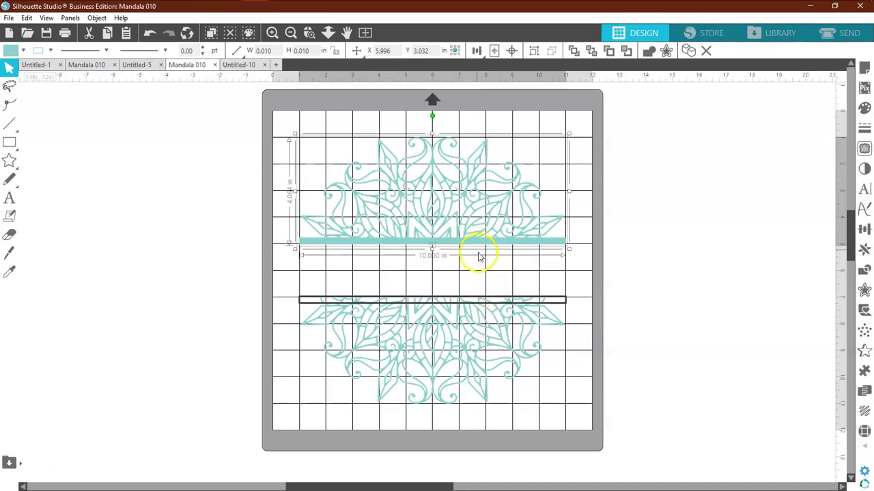
mouse_move(480, 260)
left_mouse_down()
mouse_move(460, 250)
mouse_move(473, 247)
left_mouse_up()
left_click(149, 33)
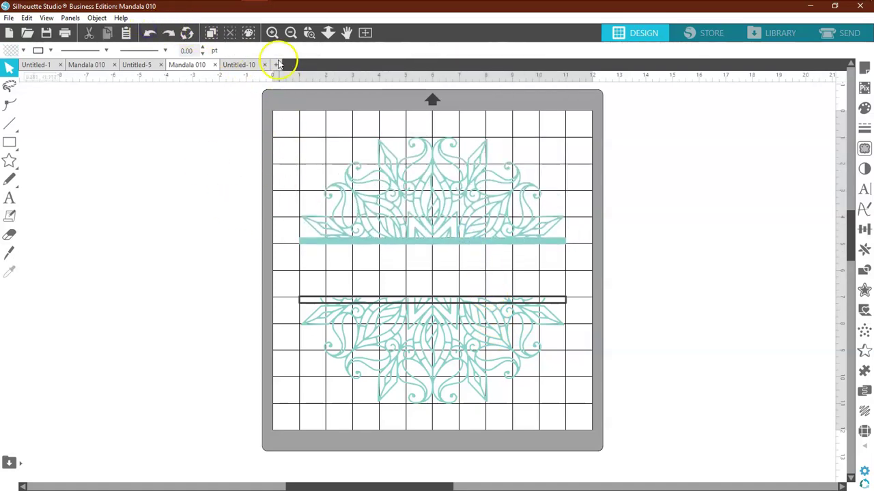
left_click(271, 33)
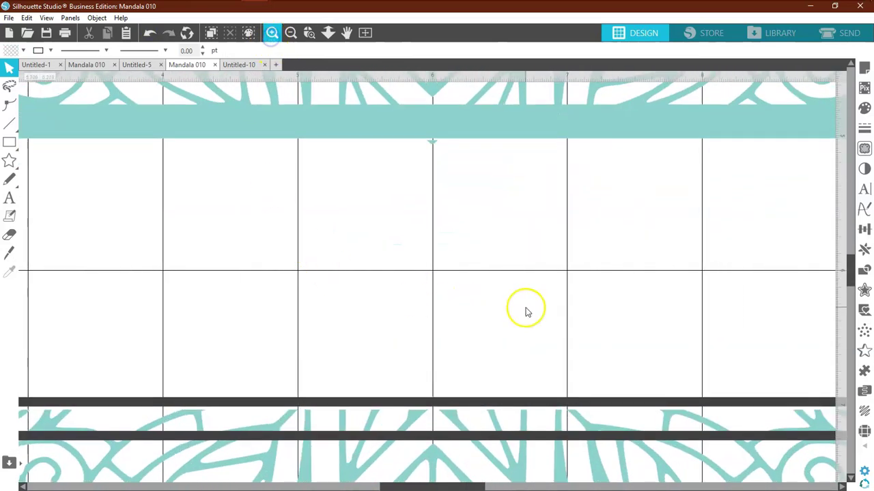
left_click_drag(850, 266, 844, 299)
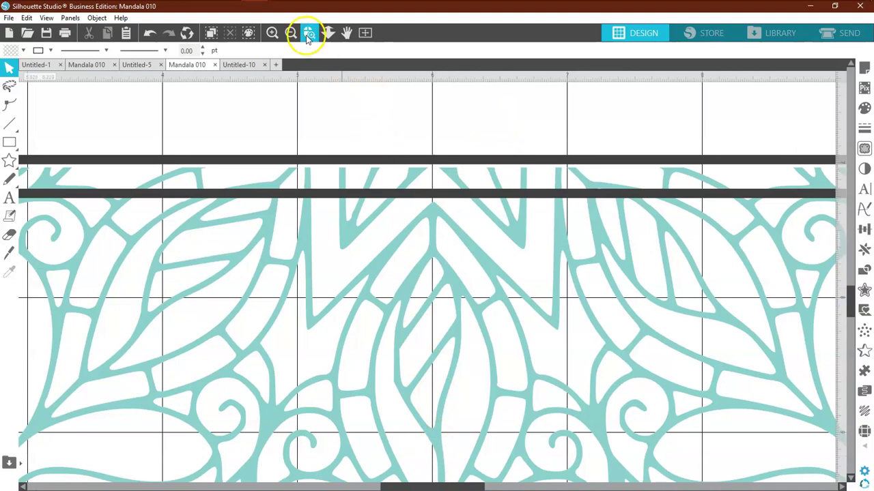
left_click(307, 37)
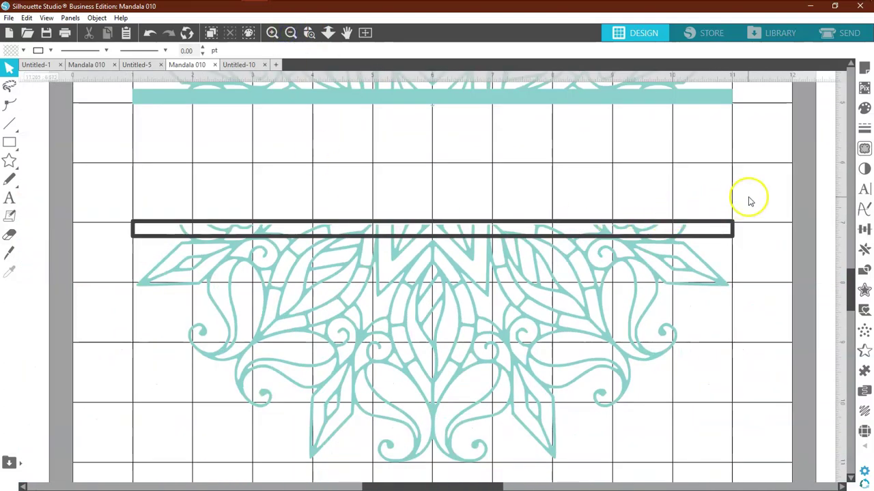
Weld the lower mandala half to the bottom strip, redoing the weld after an accidental move.
left_click_drag(749, 199, 104, 403)
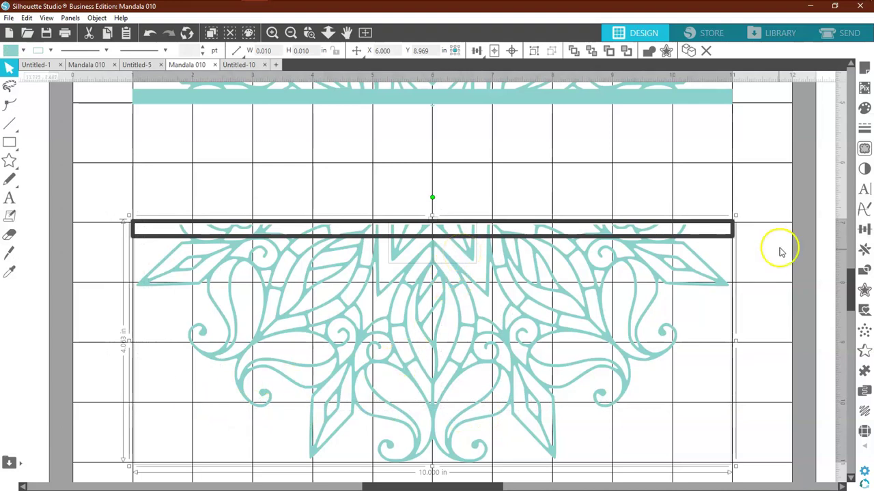
left_click_drag(780, 213, 714, 275)
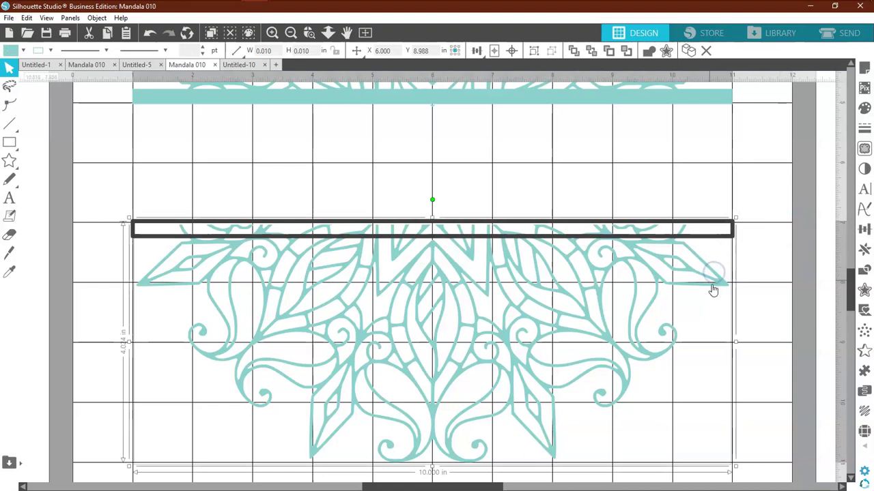
right_click(700, 292)
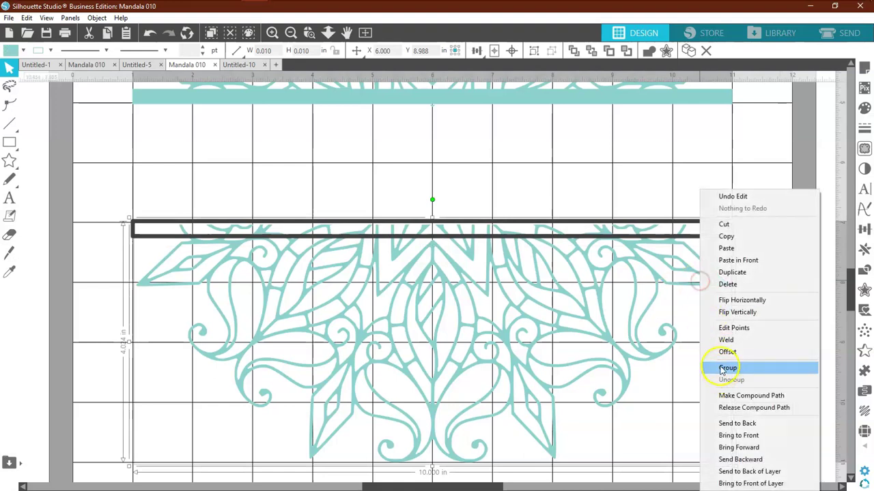
left_click(720, 338)
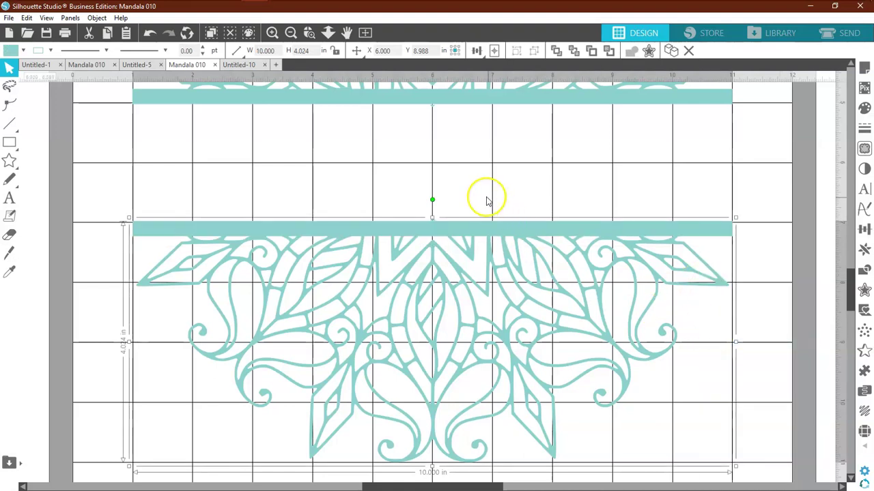
left_click_drag(566, 234, 508, 337)
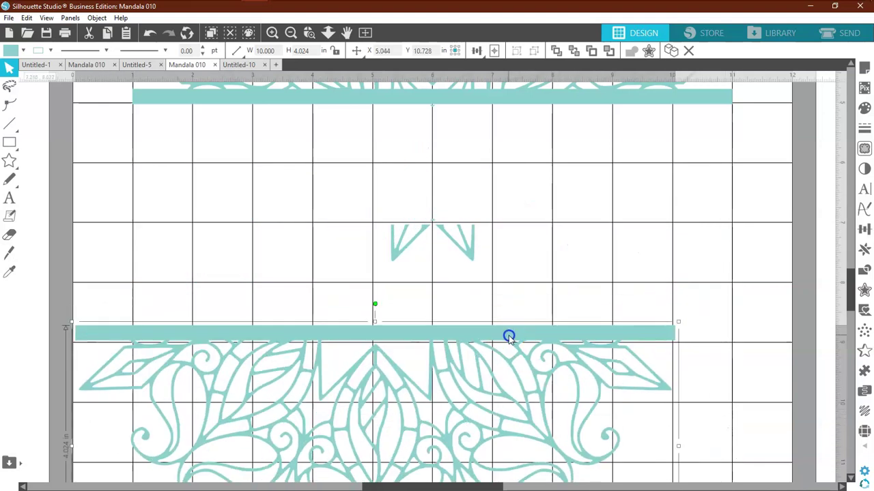
left_click(149, 32)
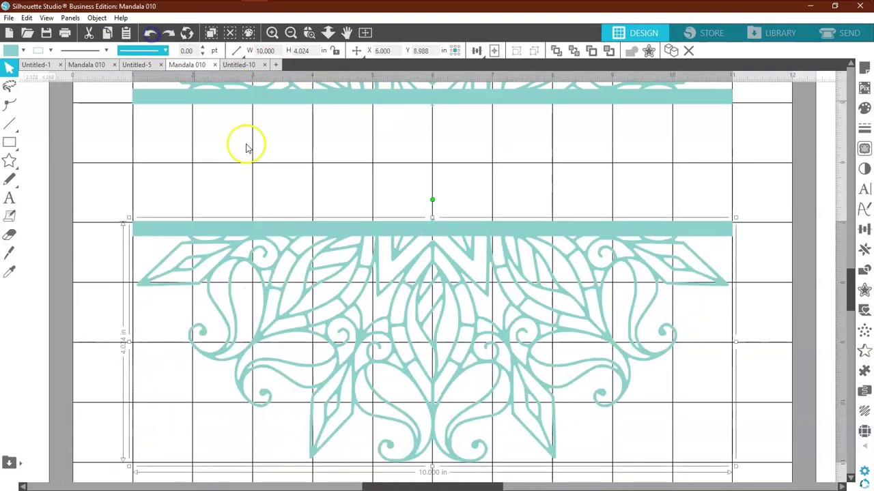
left_click(149, 32)
left_click(660, 189)
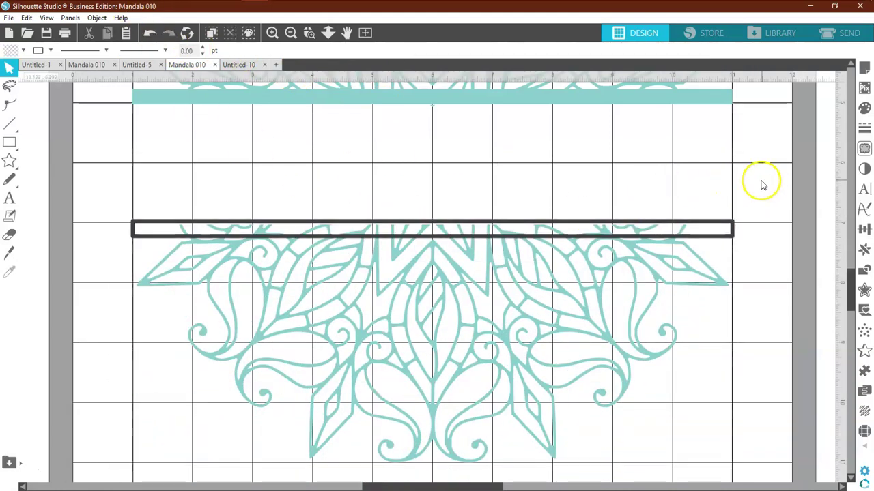
left_click_drag(756, 179, 95, 469)
right_click(444, 286)
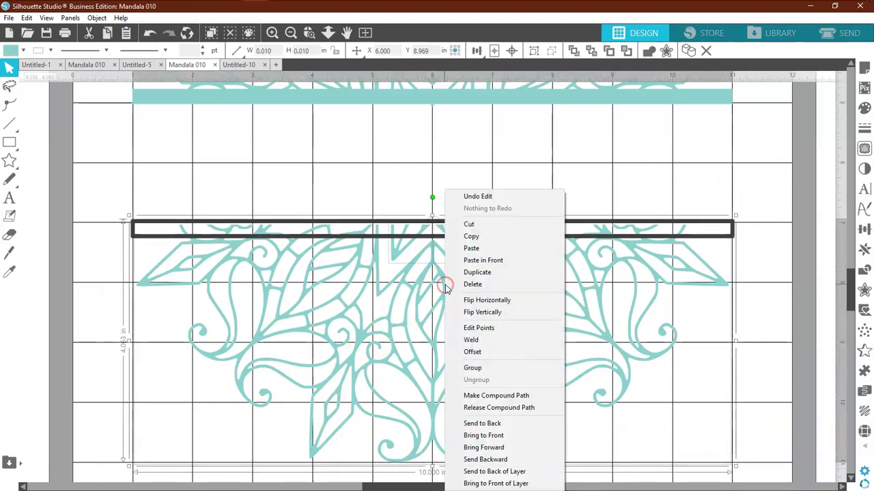
left_click(470, 342)
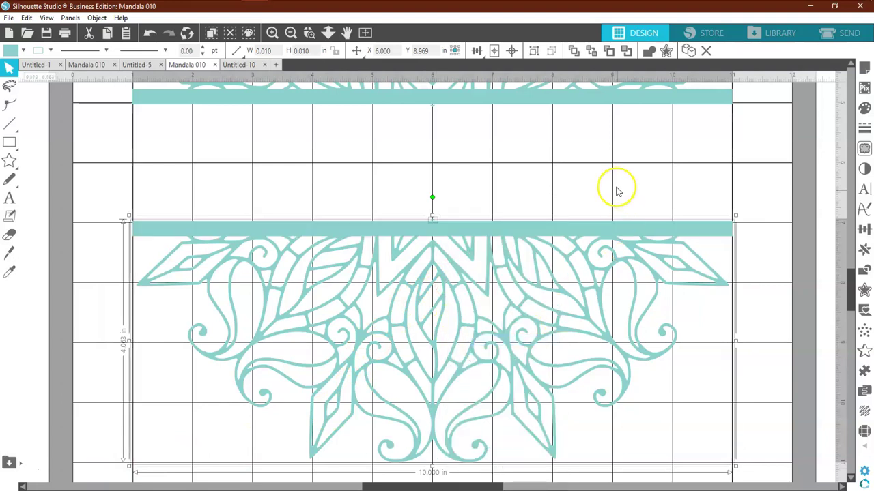
left_click(366, 33)
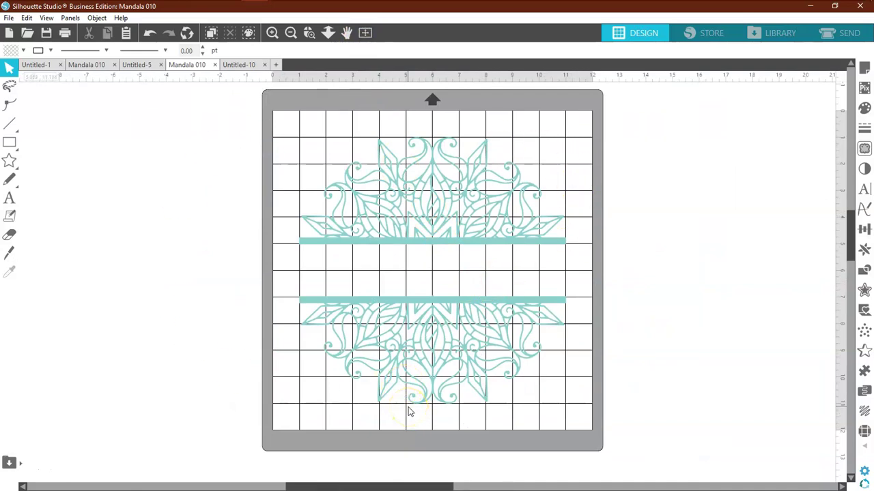
Type the text WILLIAMS in the gap between the two bars.
left_click(10, 198)
left_click(323, 280)
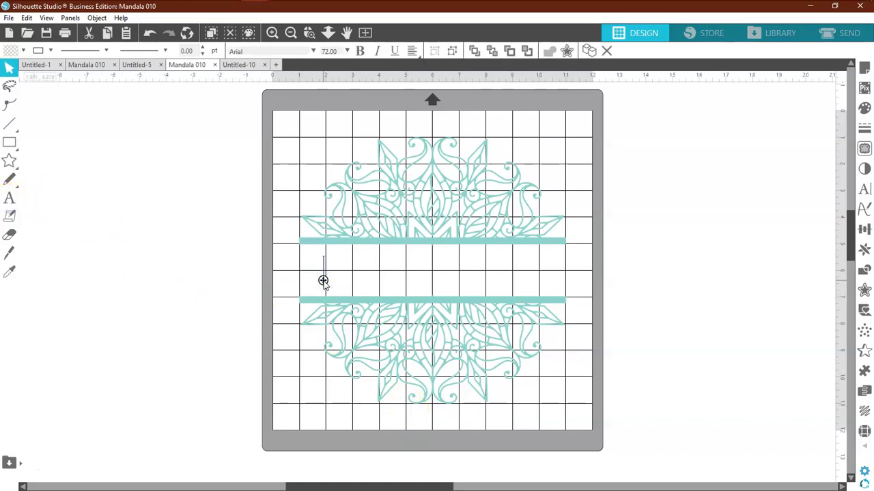
type("WILLI")
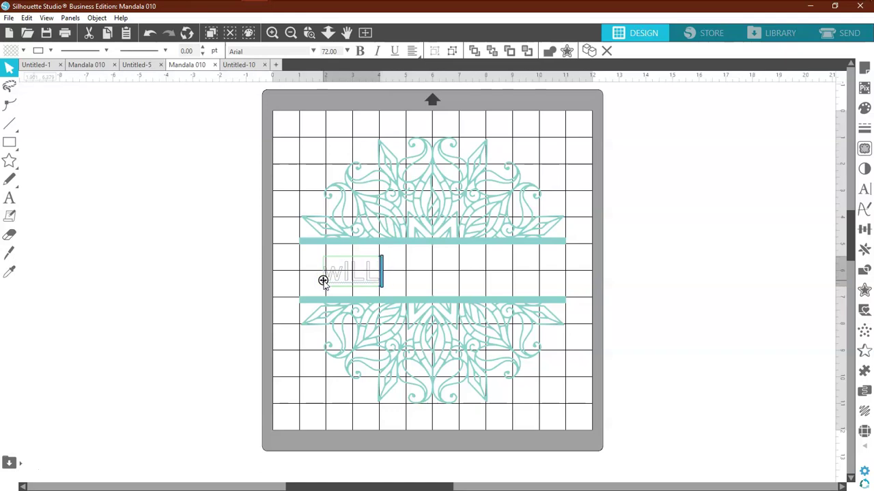
key("BackSpace")
key("BackSpace")
key("BackSpace")
key("BackSpace")
type("WILLI")
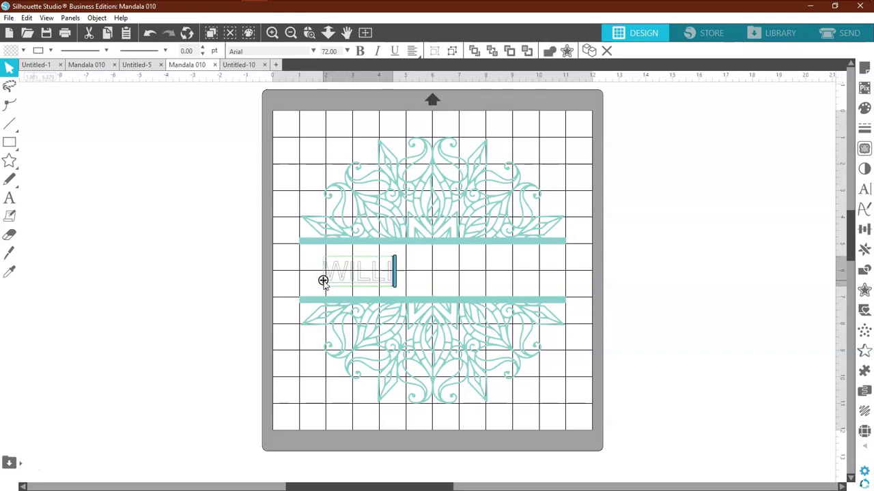
type("AMS")
left_click(509, 272)
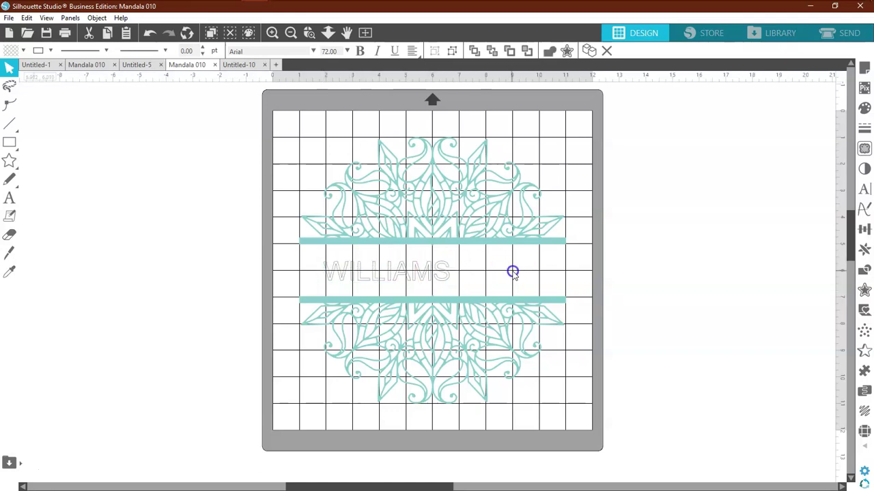
Set WILLIAMS in the Willow Market font and enlarge it to 118.75 pt to fill the gap.
left_click(444, 283)
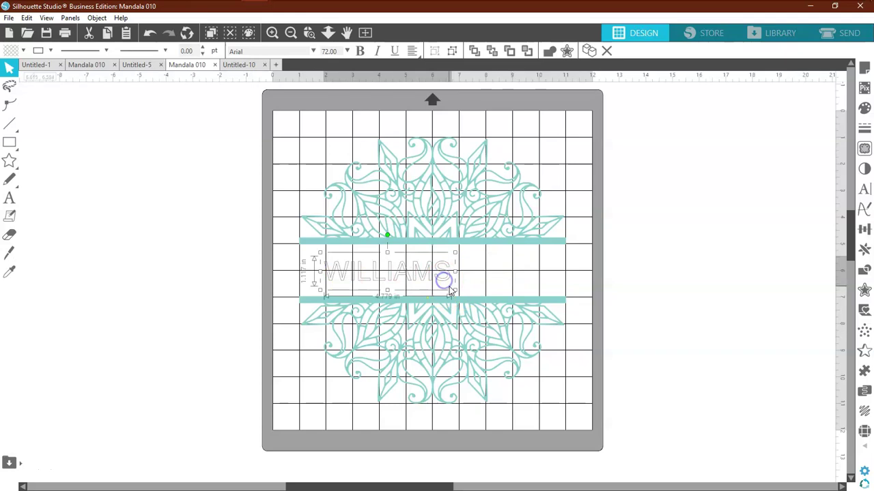
left_click(864, 188)
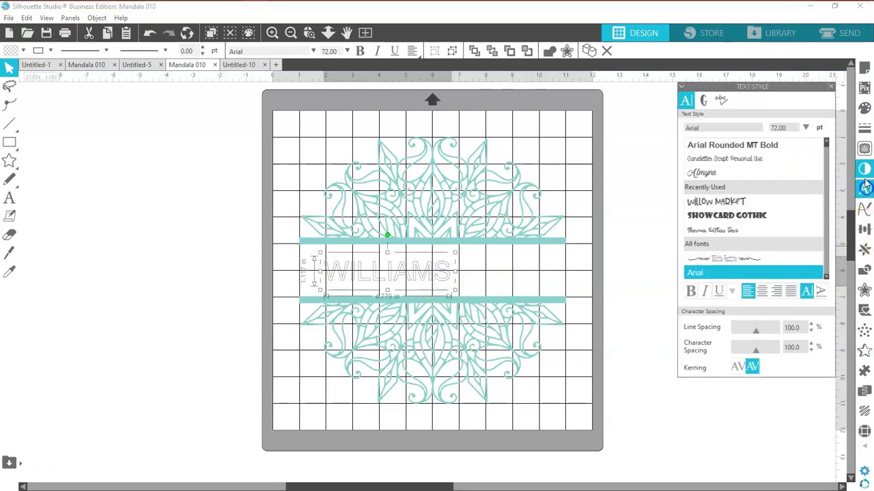
left_click(716, 202)
left_click_drag(441, 297, 524, 286)
left_click_drag(532, 245, 515, 280)
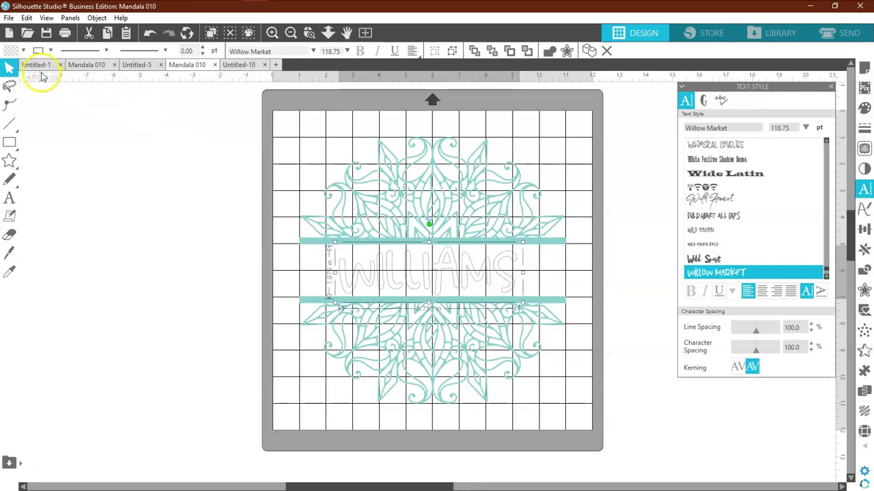
left_click(24, 50)
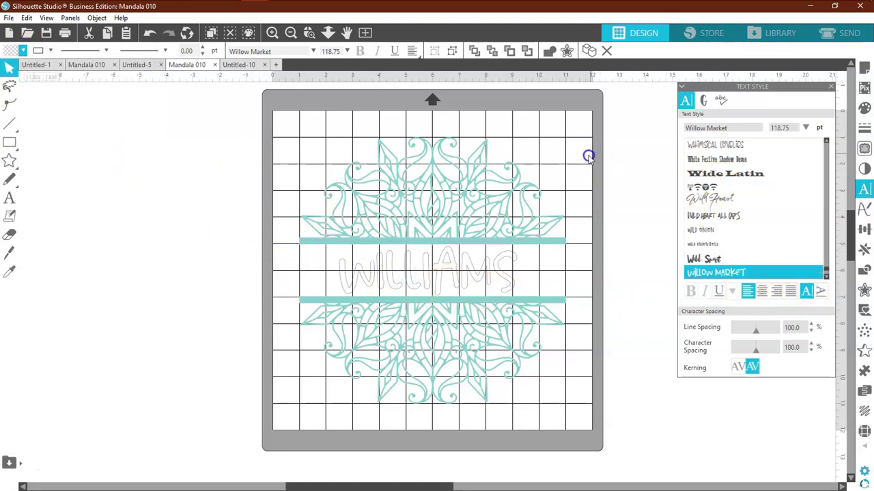
Fill WILLIAMS with the mandala's teal, undoing a trial centre alignment first.
left_click(473, 316)
left_click(864, 230)
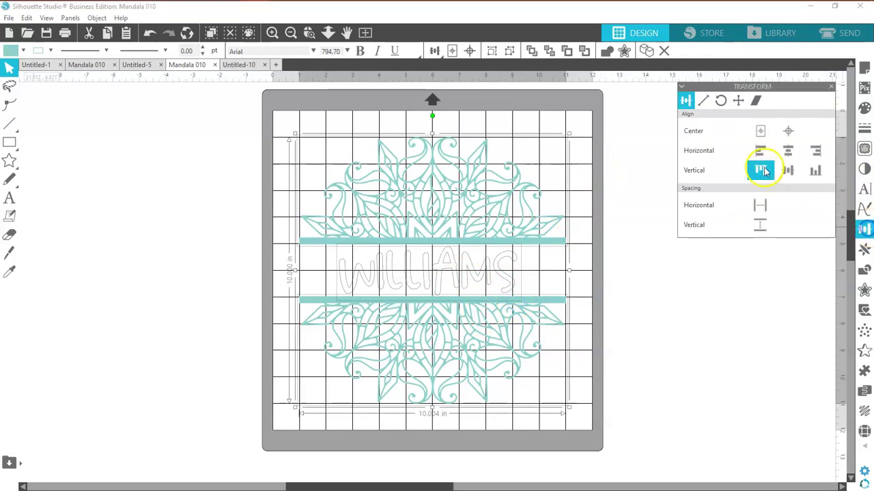
left_click(787, 150)
left_click(652, 232)
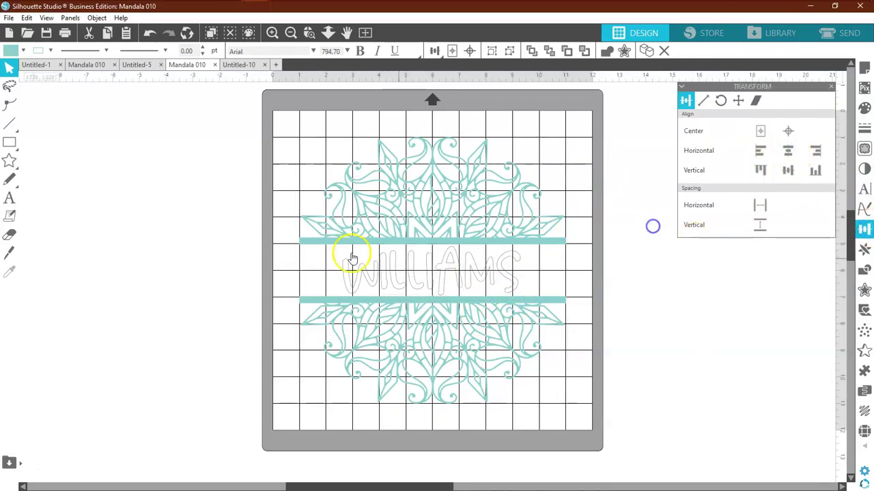
left_click(357, 271)
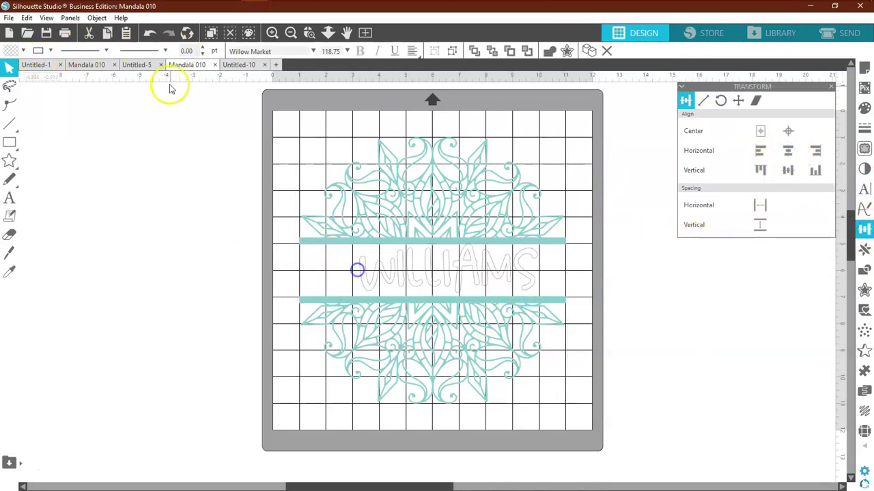
left_click(149, 32)
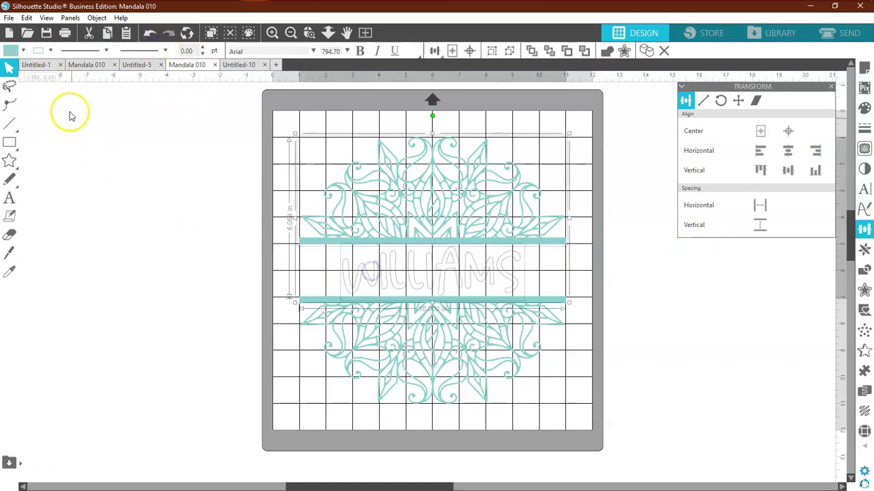
left_click(23, 50)
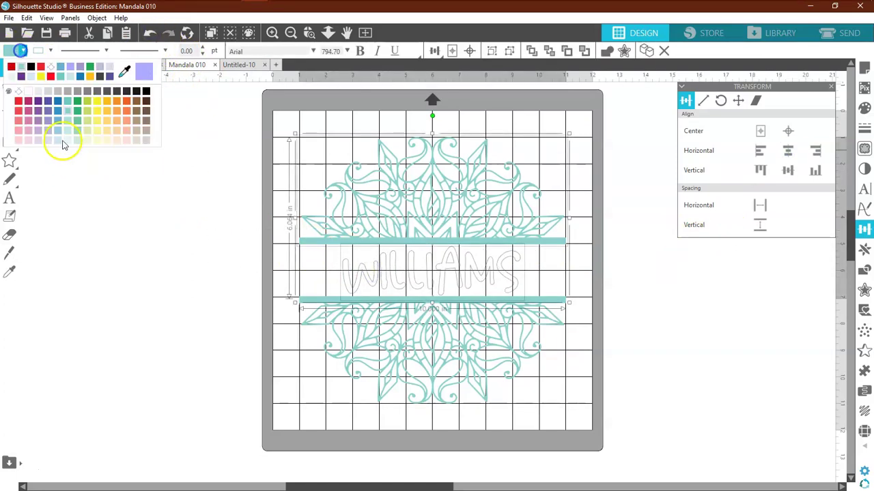
left_click(25, 51)
left_click(23, 71)
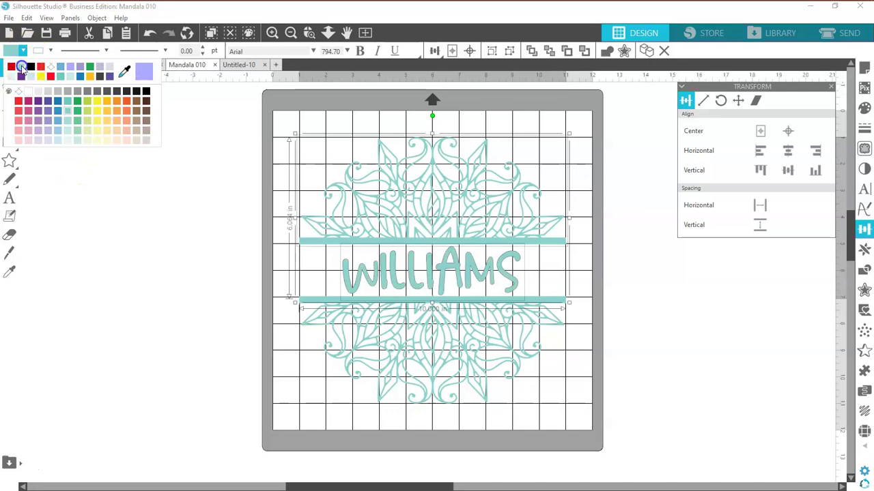
left_click(183, 248)
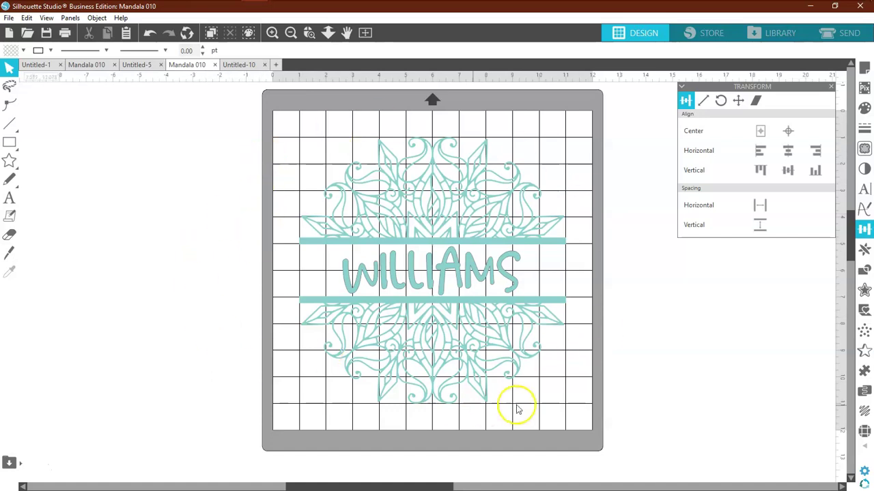
Ungroup the mandala and name design.
left_click_drag(591, 280, 286, 395)
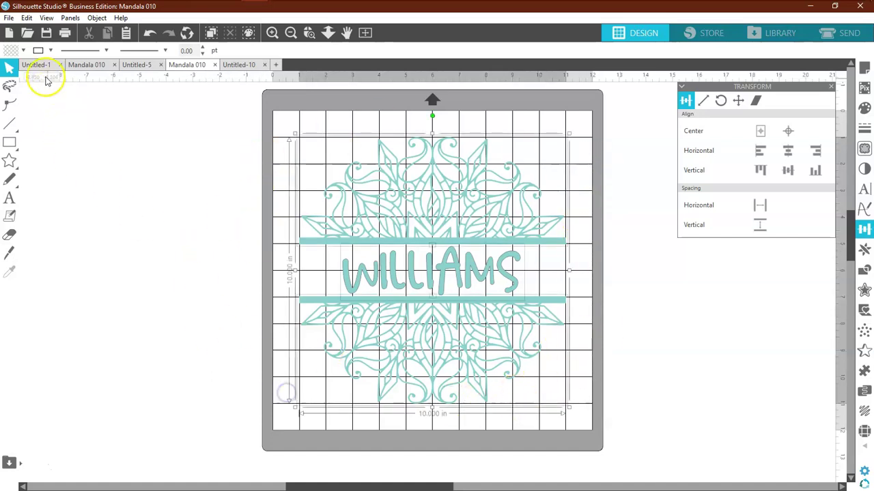
left_click(50, 52)
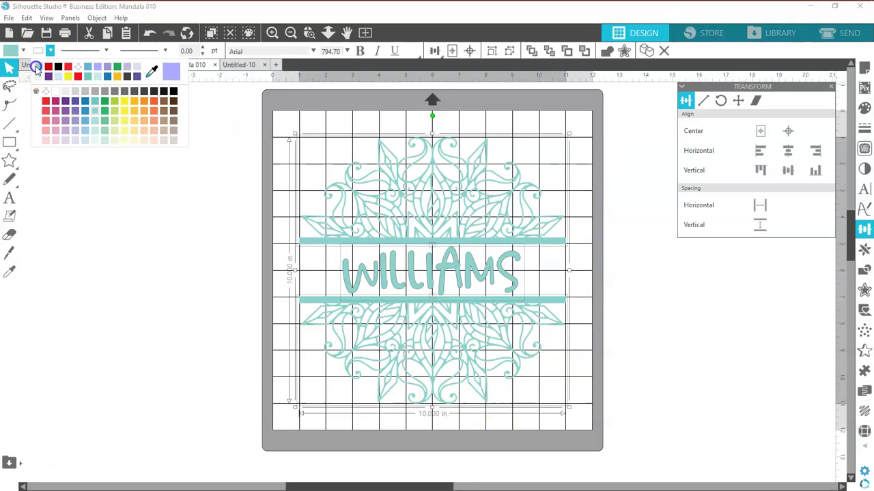
left_click(176, 307)
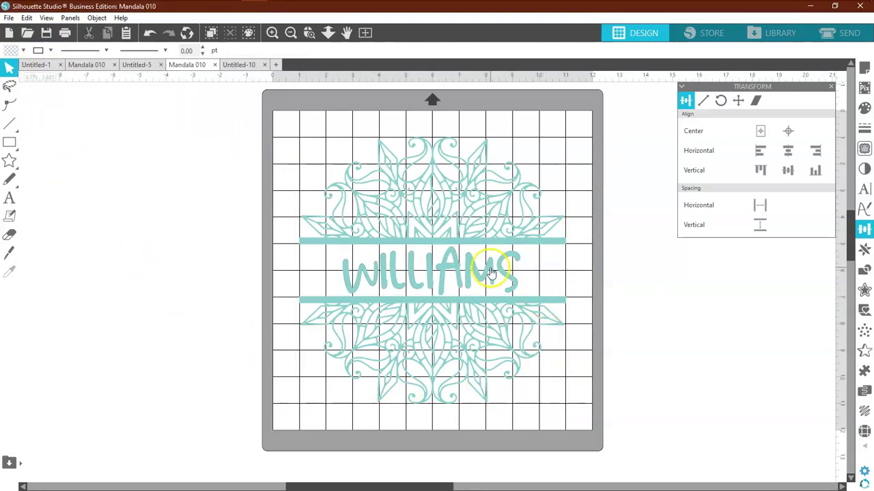
left_click(431, 370)
right_click(440, 365)
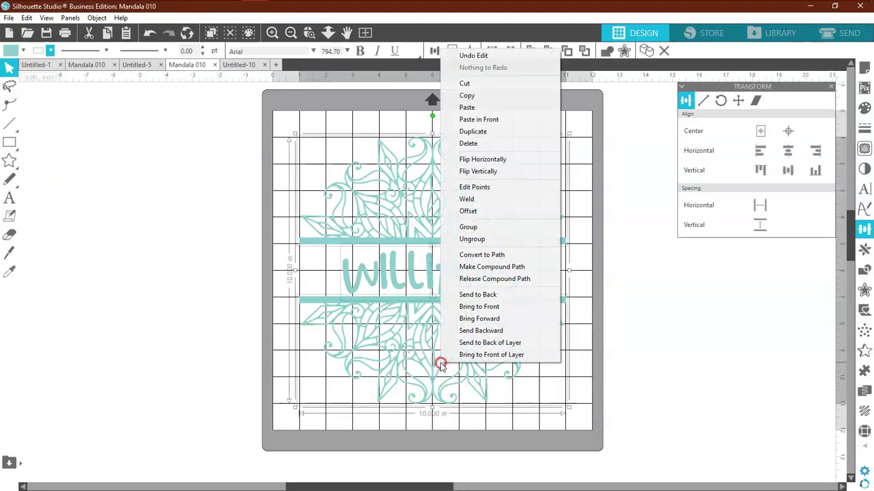
left_click(470, 239)
left_click(622, 307)
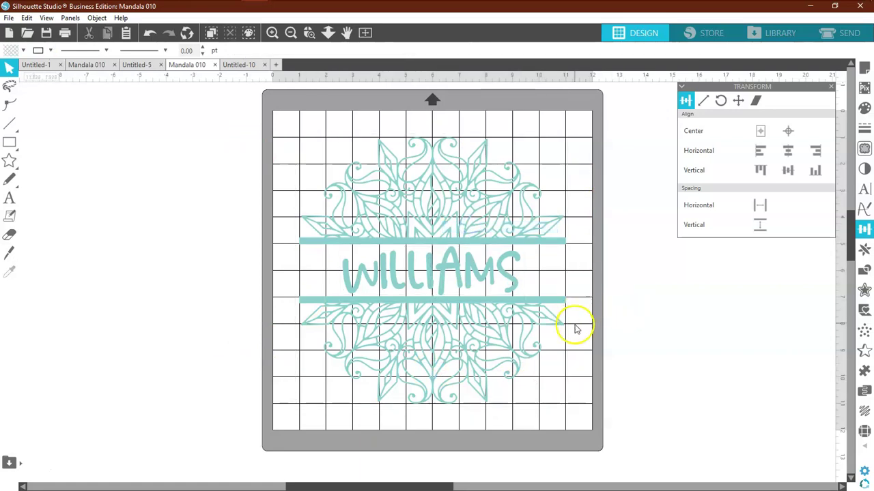
Resize the whole monogram to 10.133 × 10.133 in.
left_click(518, 366)
left_click_drag(570, 407, 477, 300)
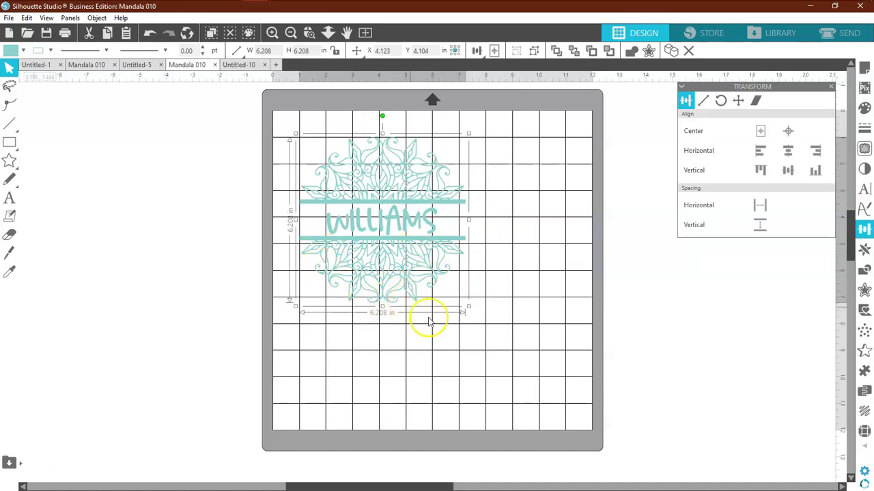
left_click_drag(523, 348, 590, 396)
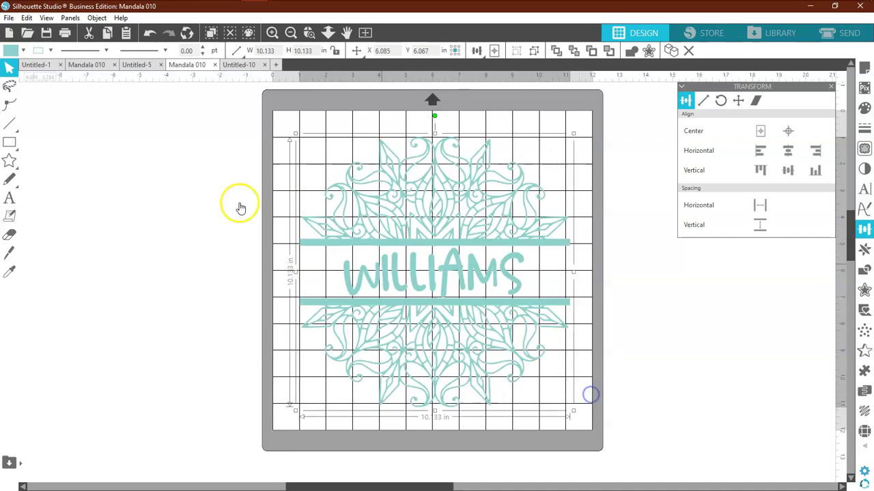
Ungroup the design, fill WILLIAMS red, and enlarge it to 175.63 pt between the bars.
right_click(401, 284)
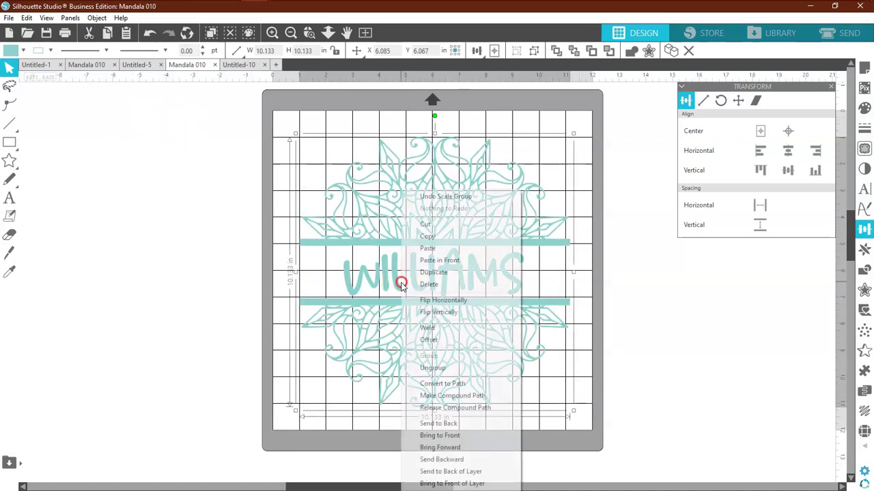
left_click(430, 368)
left_click(188, 290)
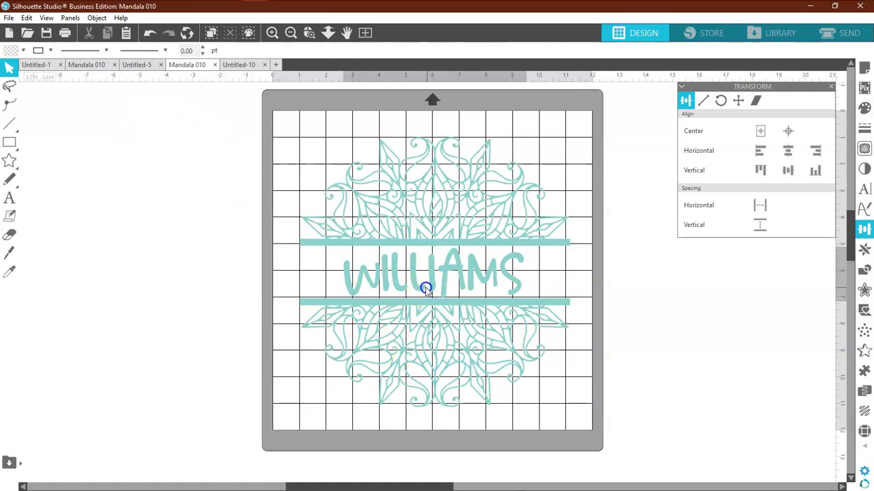
left_click_drag(423, 288, 421, 288)
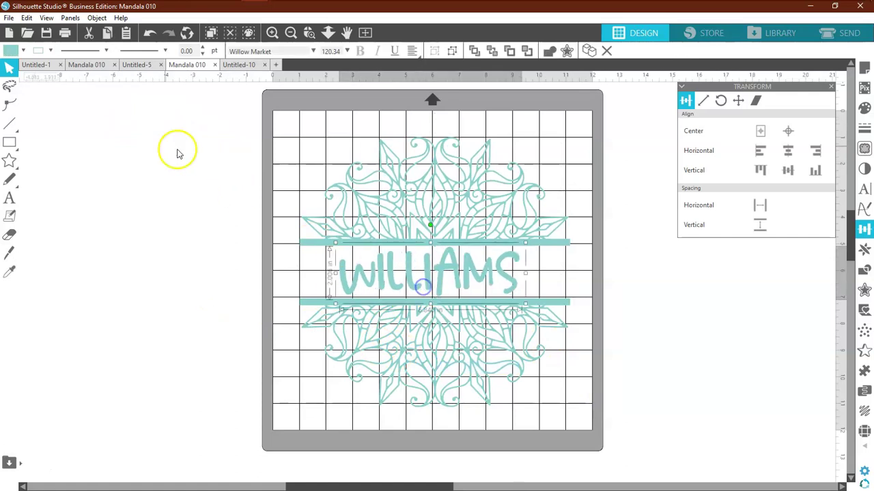
left_click(20, 51)
left_click(50, 76)
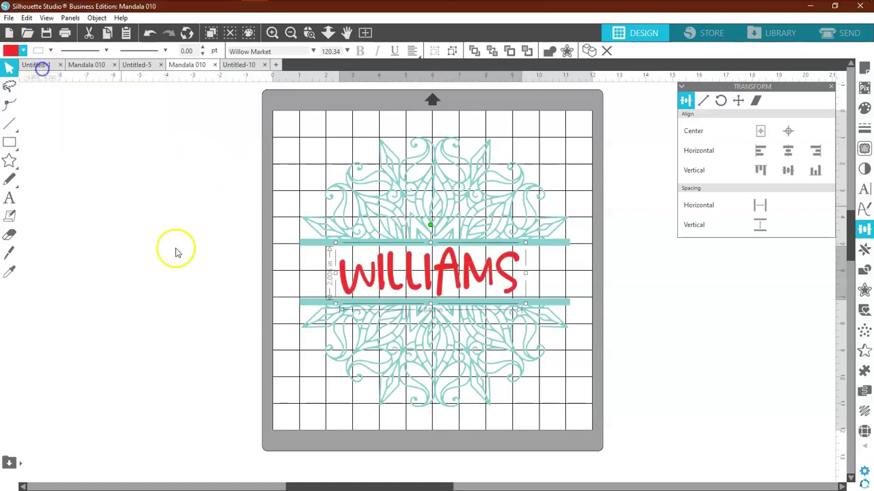
left_click_drag(524, 243, 580, 225)
Enlarge and re-centre WILLIAMS, then weld it with the mandala and both bars into one shape.
left_click_drag(555, 279, 544, 282)
left_click(589, 267)
left_click(464, 336)
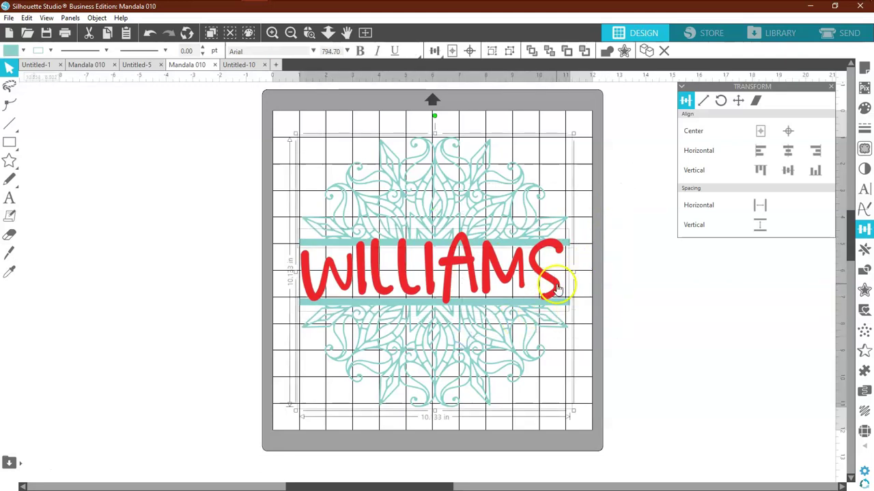
left_click(608, 267)
left_click(553, 285)
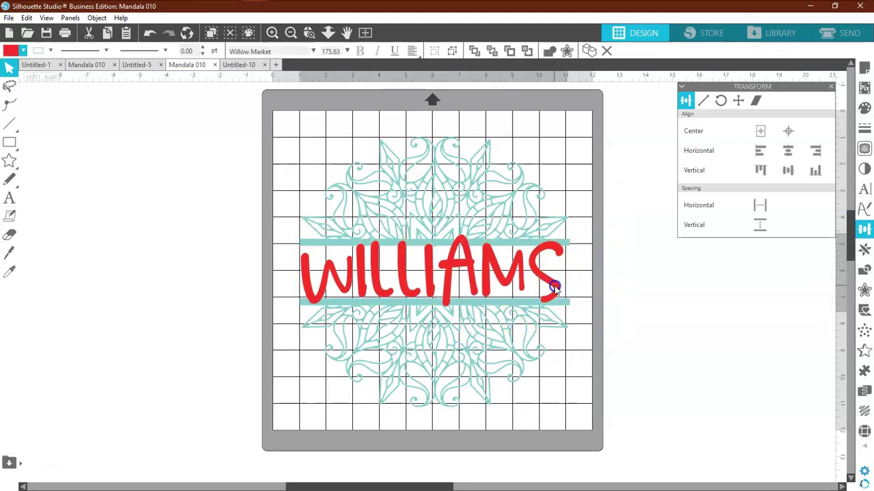
left_click(478, 305)
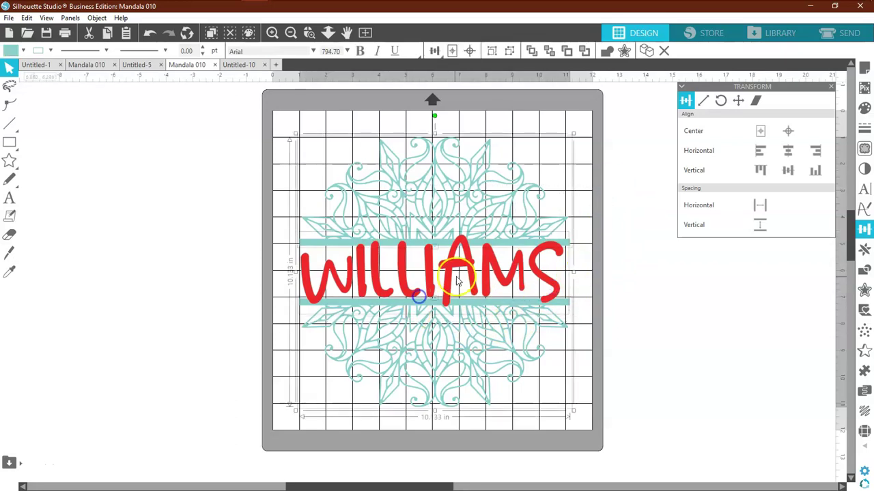
right_click(458, 287)
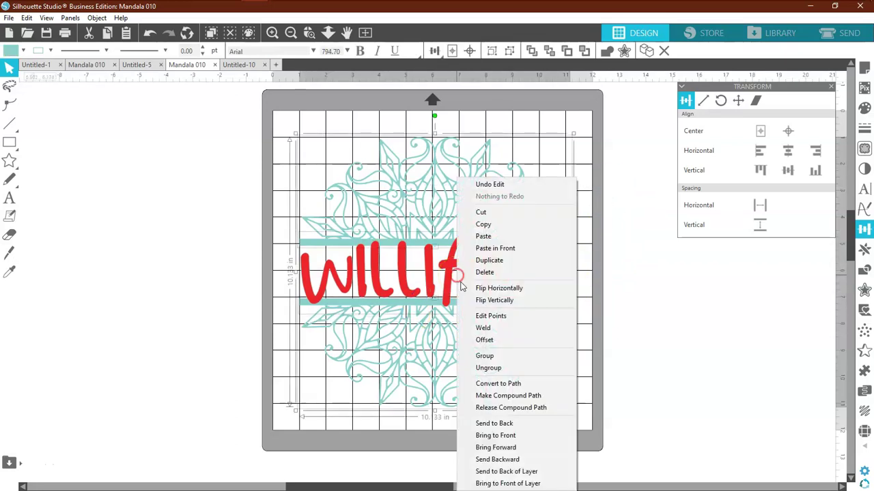
left_click(484, 328)
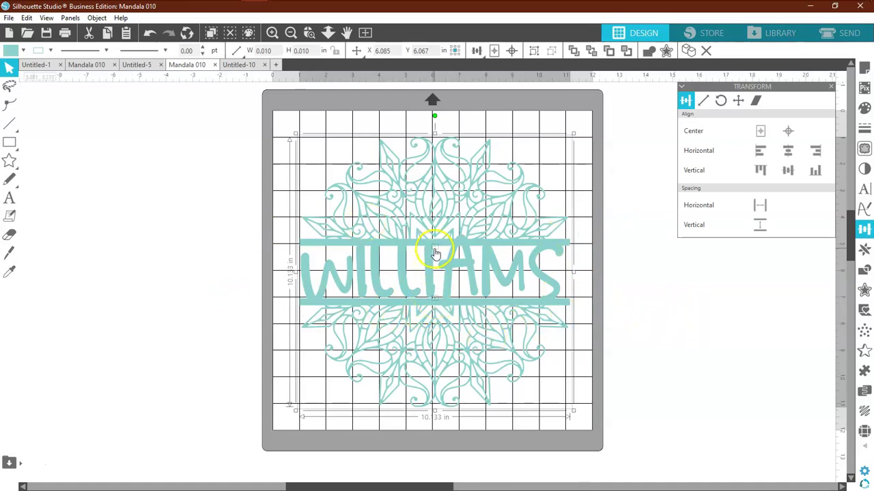
left_click(202, 273)
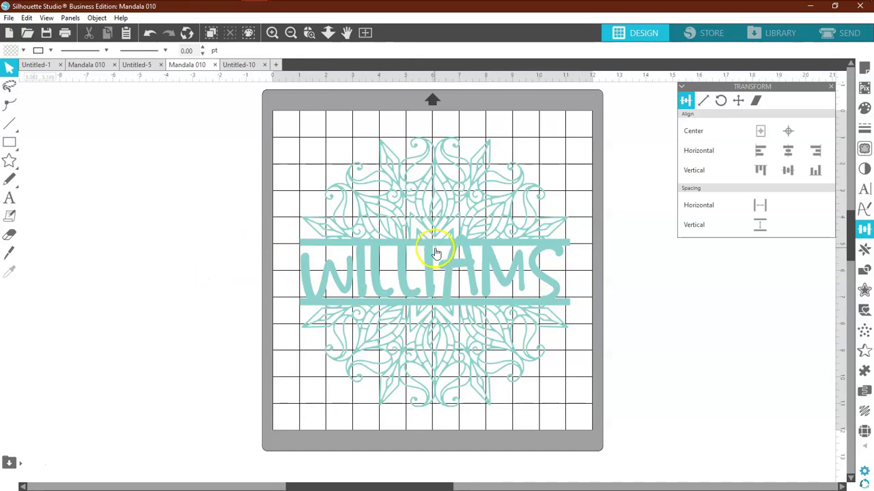
left_click(434, 254)
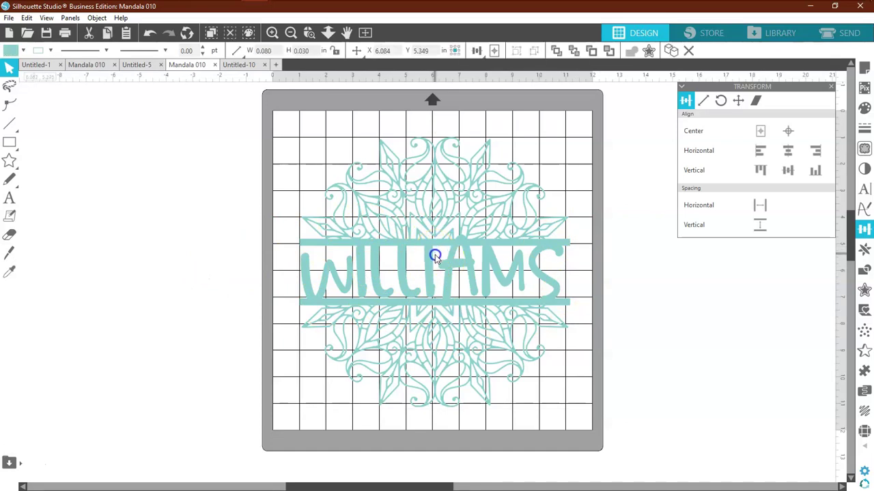
left_click(437, 309)
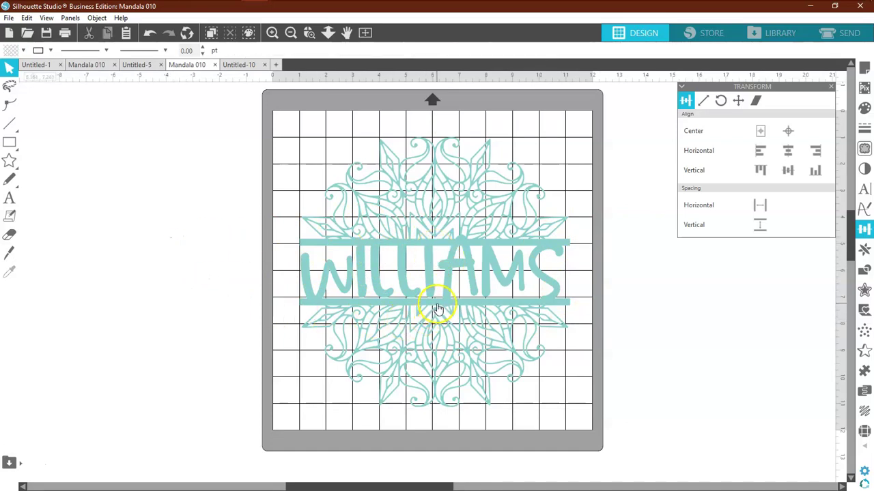
left_click(205, 253)
left_click(36, 267)
left_click(150, 33)
left_click(150, 33)
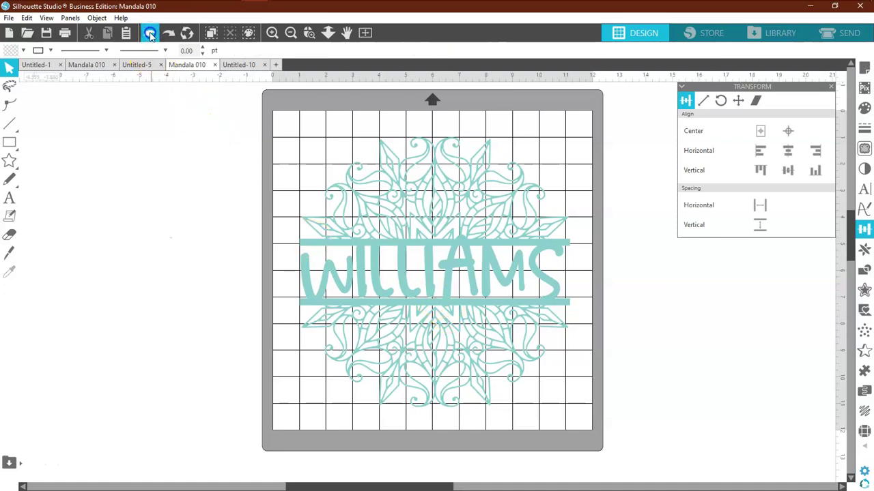
Undo the weld so WILLIAMS is separate red text, and move it off the mat.
left_click(150, 32)
left_click(150, 32)
left_click(156, 209)
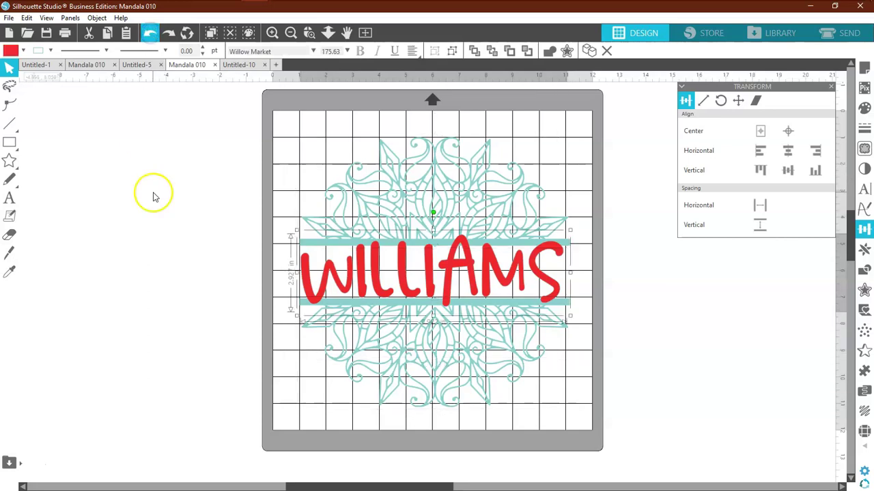
left_click(368, 290)
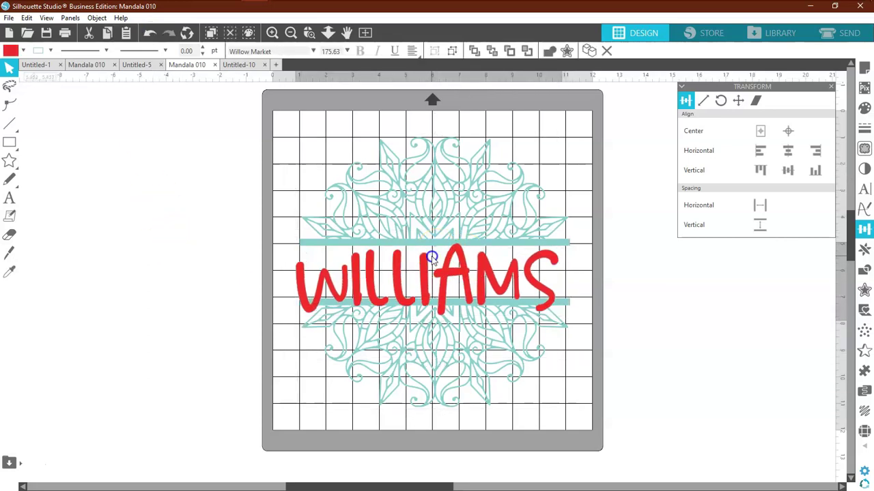
left_click_drag(437, 251, 94, 210)
Move the tiny stray piece off the mat, keeping both mandala halves in place.
left_click_drag(432, 250, 264, 281)
left_click(150, 33)
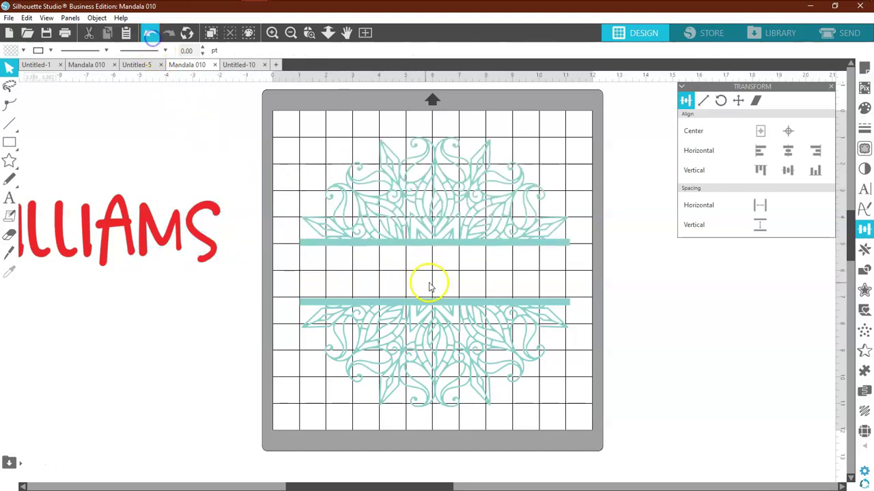
left_click(428, 261)
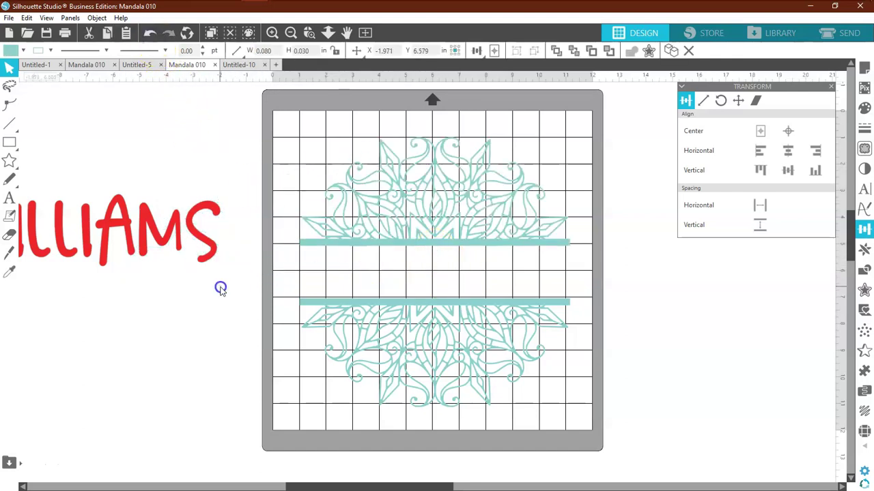
left_click_drag(445, 306, 410, 322)
left_click(150, 33)
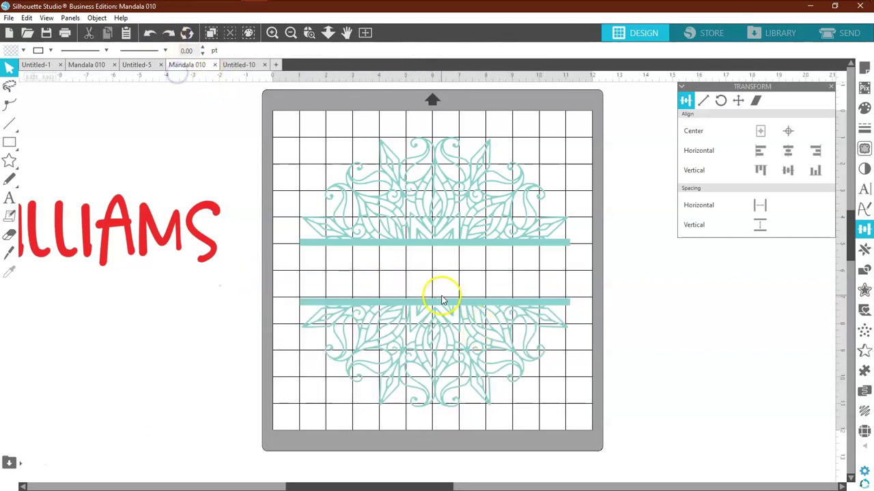
left_click(436, 299)
left_click_drag(377, 275, 212, 275)
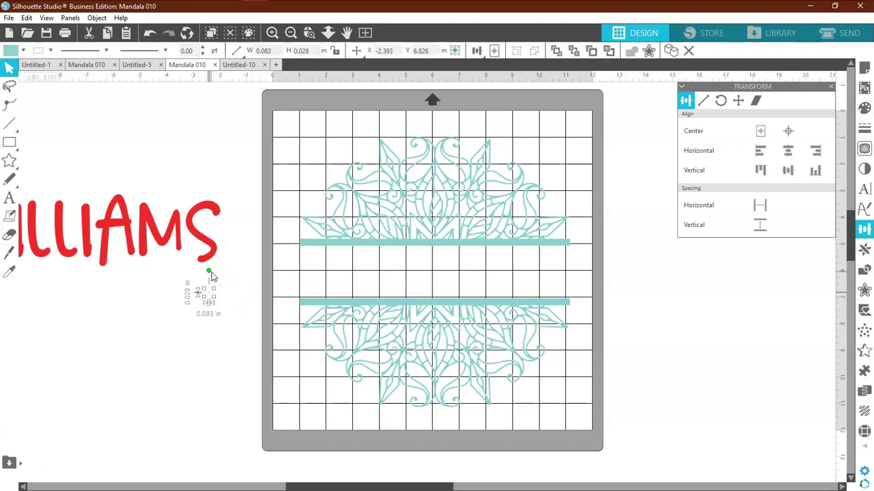
Drag WILLIAMS back between the mandala's two teal bands.
left_click(222, 292)
left_click(188, 310)
left_click_drag(218, 262, 556, 305)
Centre WILLIAMS and the mandala horizontally with Align Center Horizontal.
left_click(539, 291, "shift")
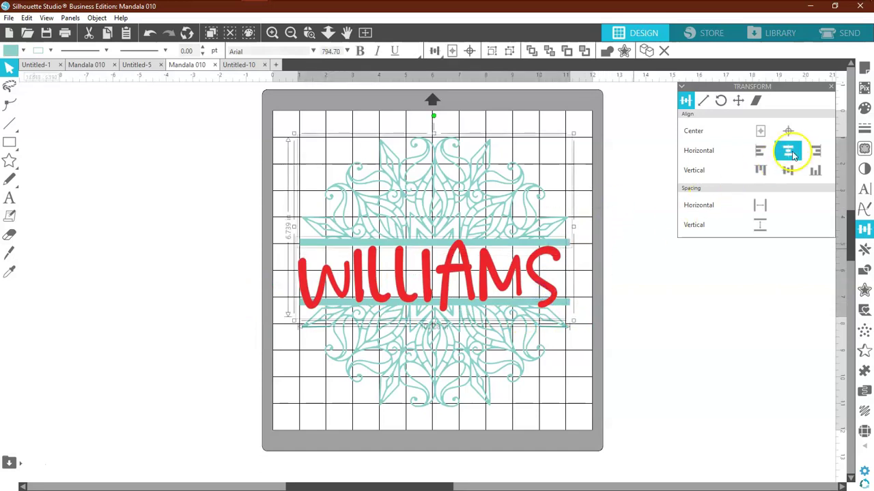
left_click(591, 220)
left_click(484, 353)
left_click(787, 153)
left_click(673, 275)
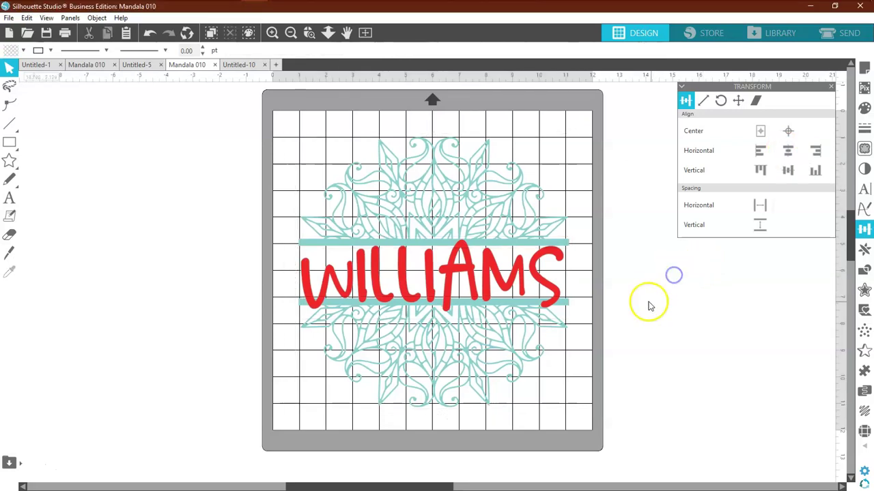
Combine WILLIAMS and the mandala into one teal compound path.
left_click(556, 290)
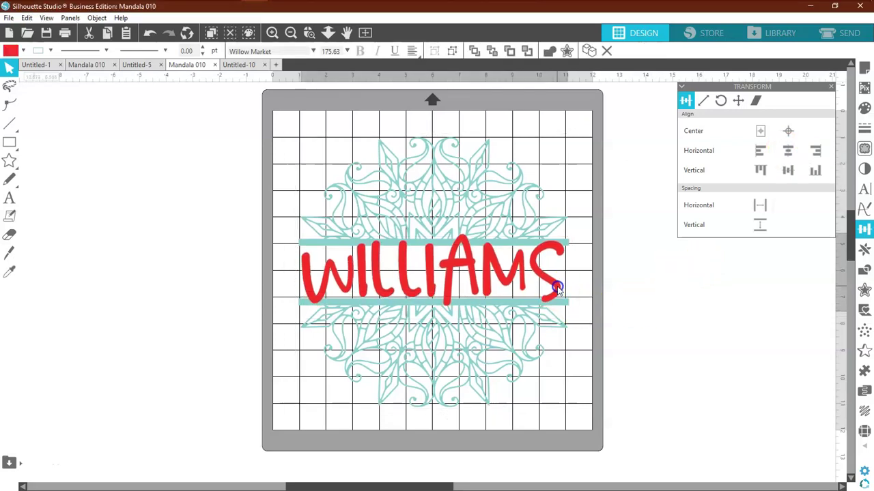
left_click(584, 221)
left_click(524, 315)
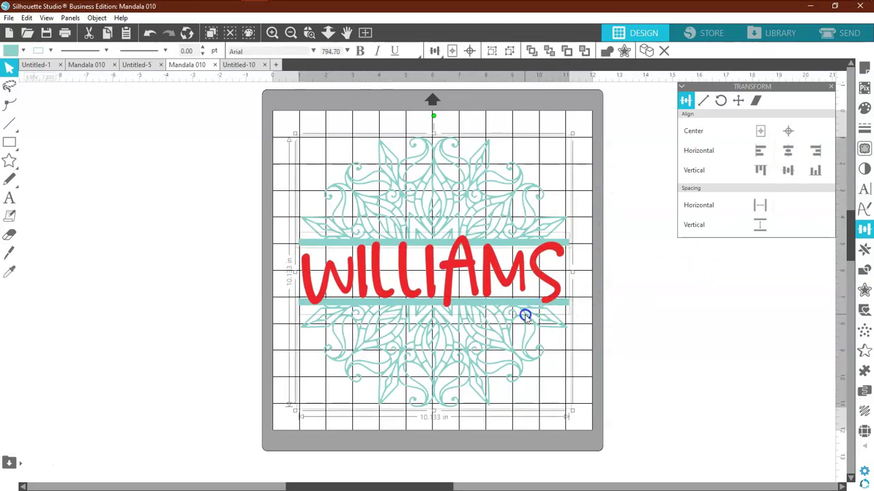
right_click(496, 285)
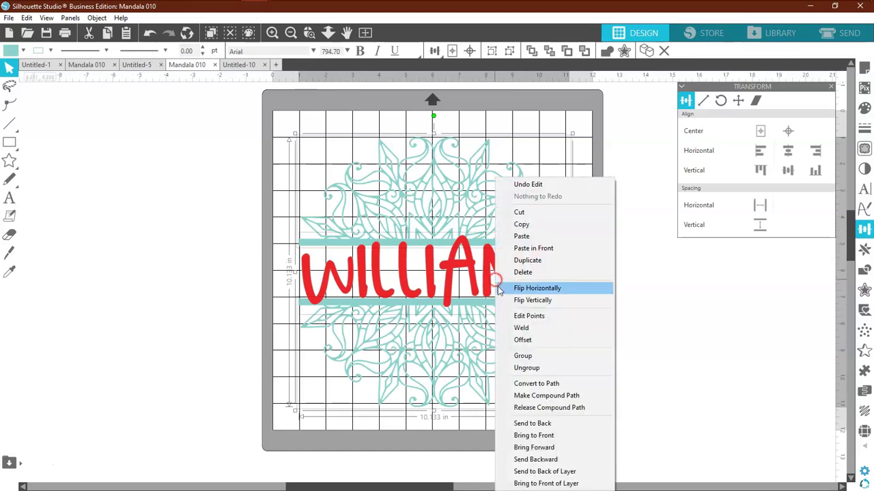
left_click(531, 397)
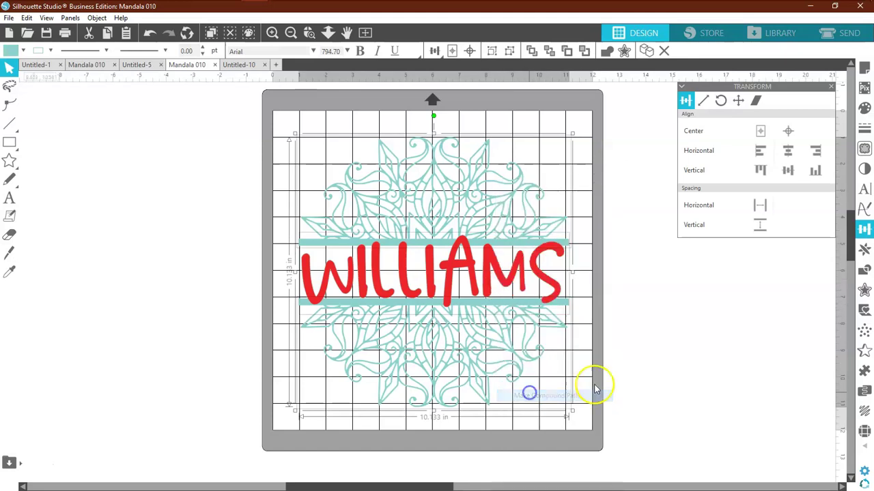
Uncheck Show Grid in Page Setup's Grid settings to leave a plain white mat.
left_click(649, 367)
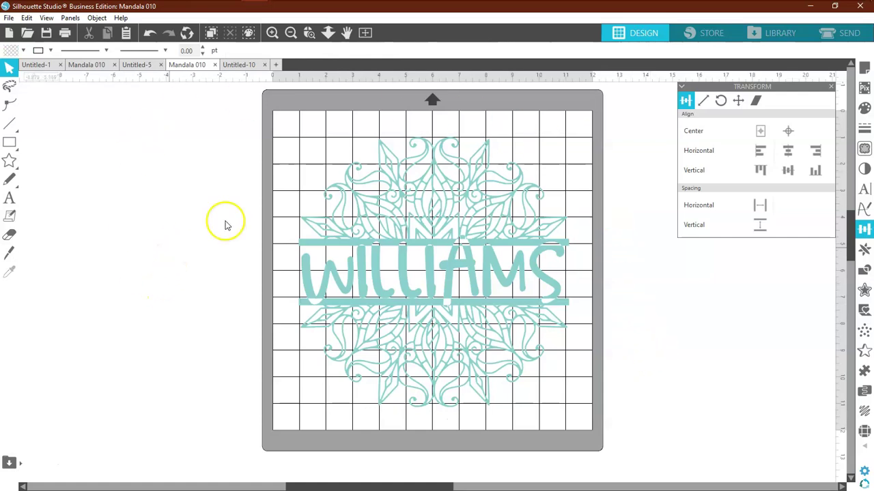
left_click(864, 68)
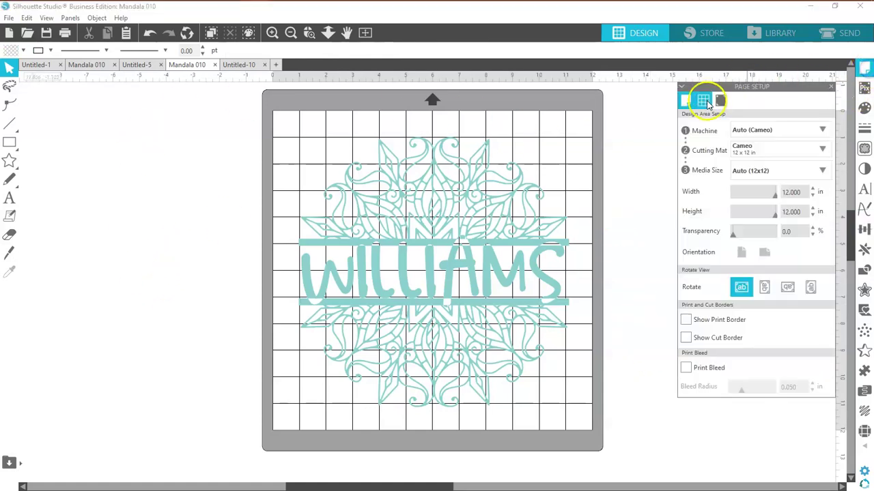
left_click(704, 102)
left_click(695, 125)
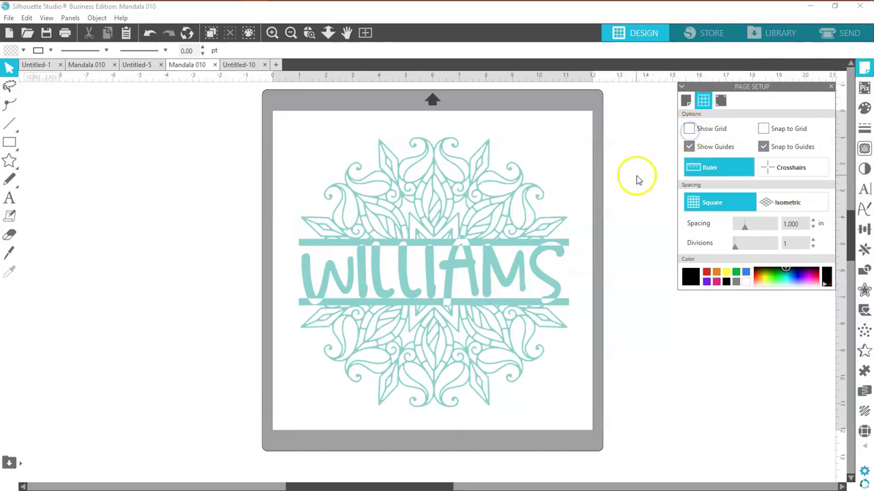
left_click(629, 277)
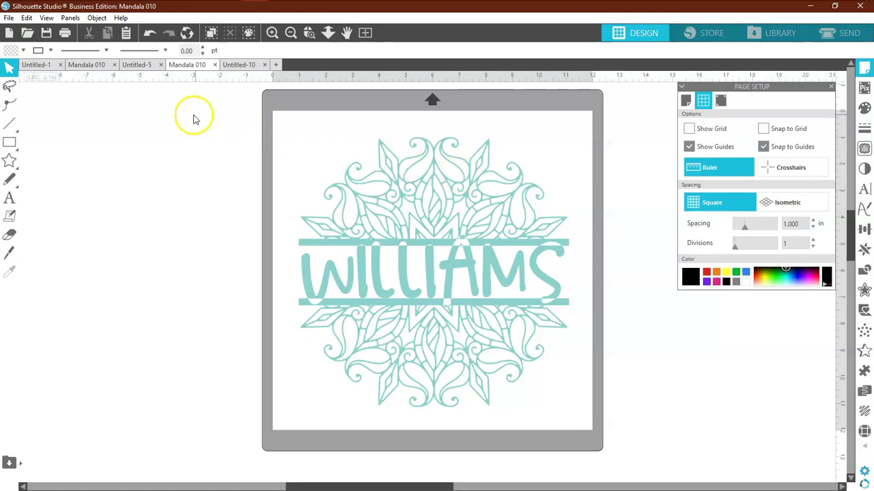
Undo back through the grid, compound path and WILLIAMS edits, then redo the enlargement twice.
left_click(149, 33)
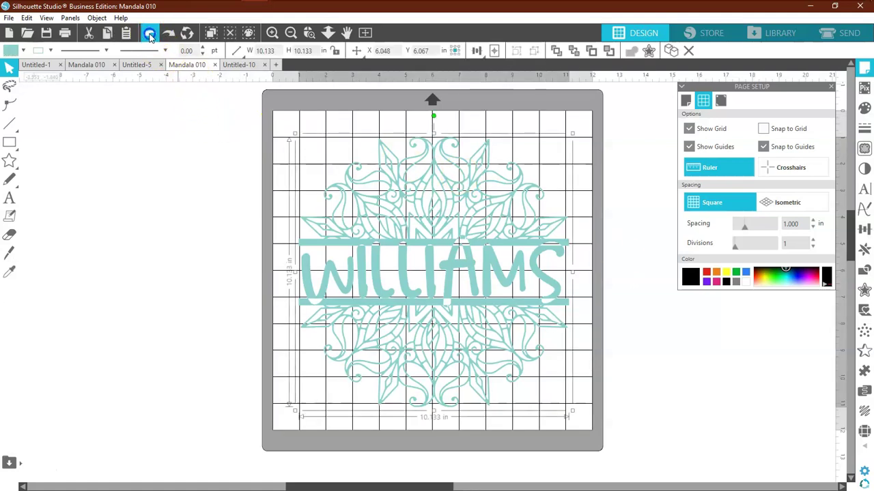
left_click(150, 33)
left_click(149, 33)
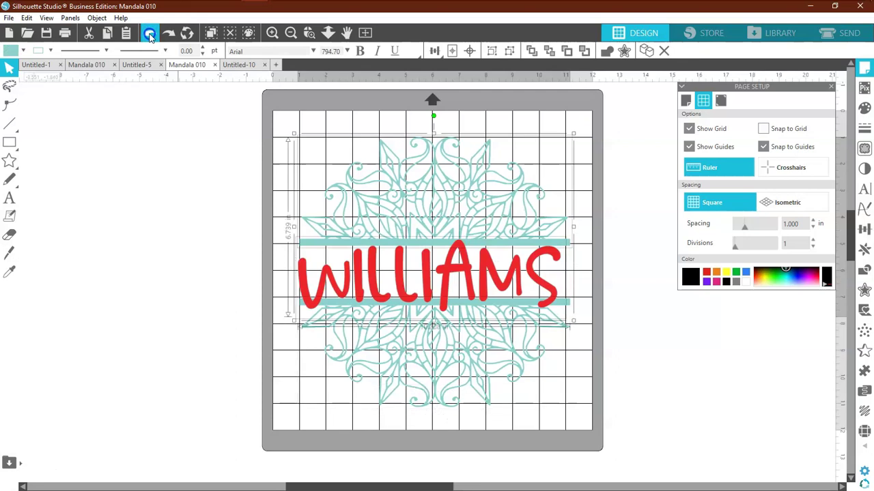
left_click(149, 33)
left_click(150, 33)
left_click(149, 33)
left_click(149, 33)
left_click(150, 33)
left_click(149, 33)
left_click(149, 33)
left_click(150, 32)
left_click(149, 32)
left_click(150, 33)
left_click(149, 32)
left_click(150, 32)
left_click(149, 33)
left_click(150, 33)
left_click(149, 33)
left_click(150, 33)
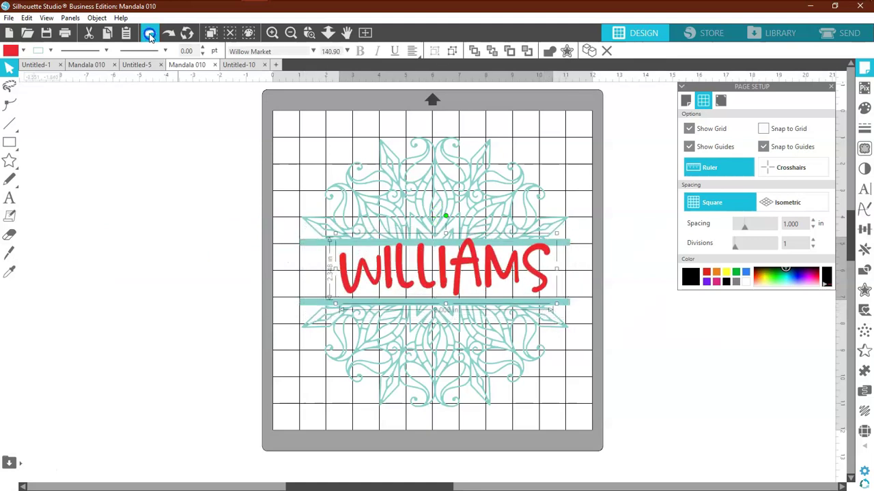
left_click(167, 33)
left_click(167, 33)
Enlarge WILLIAMS to span the bands and weld it to the 10.133 in mandala.
left_click_drag(557, 237, 575, 230)
left_click_drag(475, 271, 474, 270)
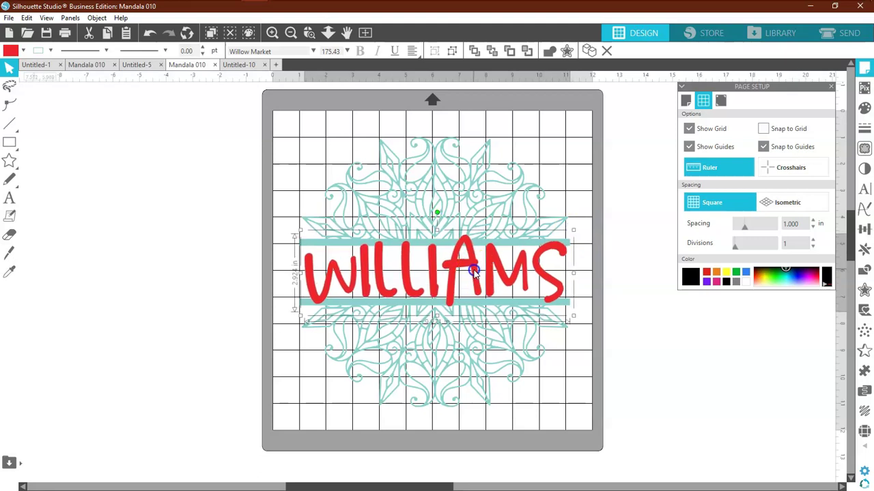
left_click(520, 316)
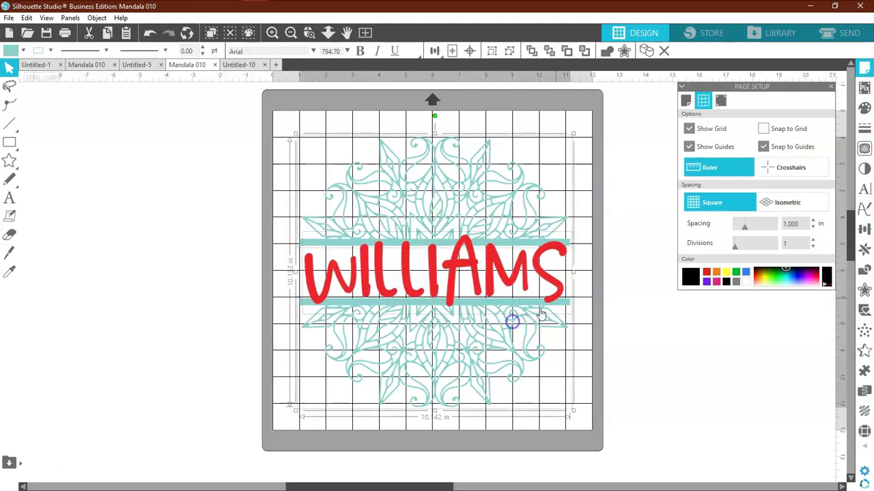
right_click(551, 274)
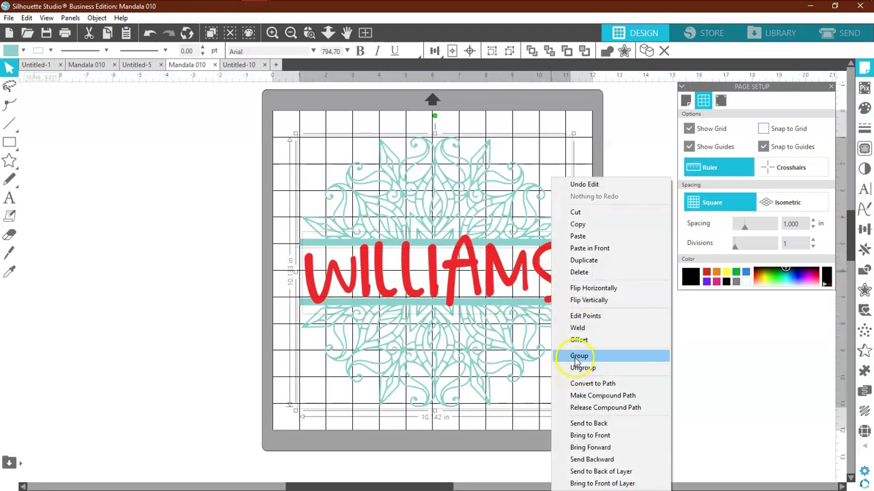
left_click(575, 330)
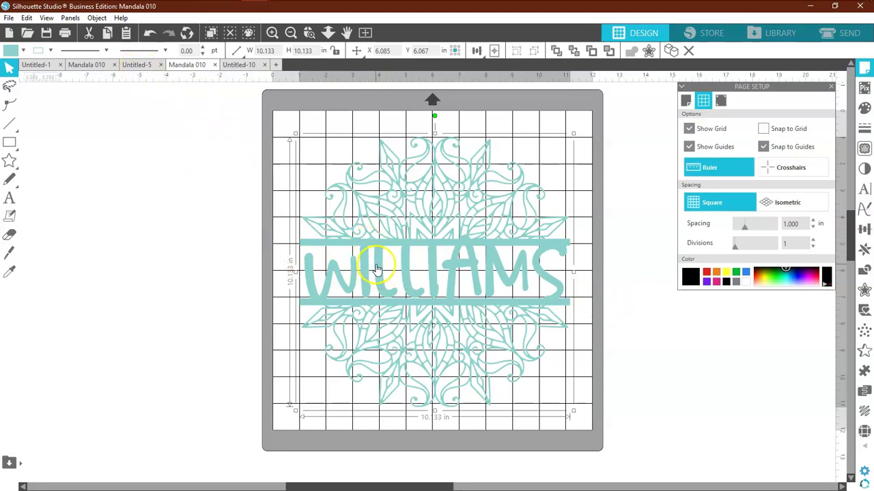
In Untitled-5, type the WILLIAMS text and move it onto the mat between the bars.
left_click(139, 66)
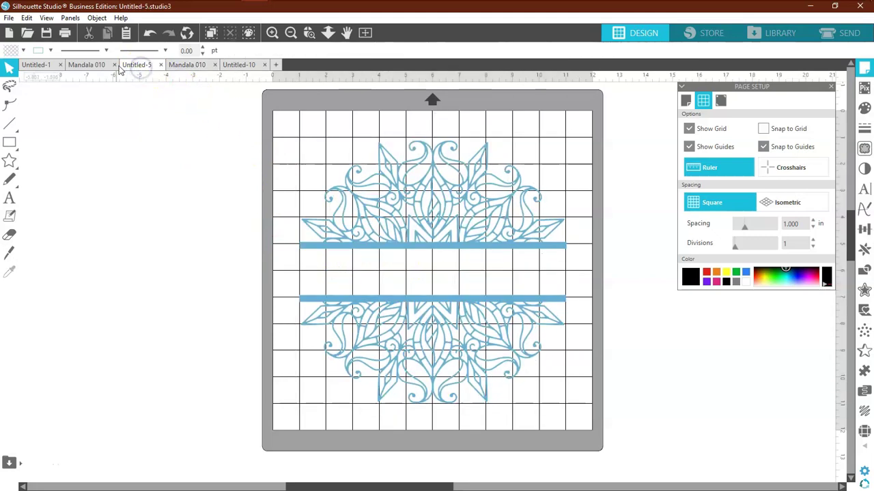
left_click(10, 199)
left_click(203, 298)
type("wILL")
key("BackSpace")
key("BackSpace")
key("BackSpace")
key("BackSpace")
type("WILLIAMS")
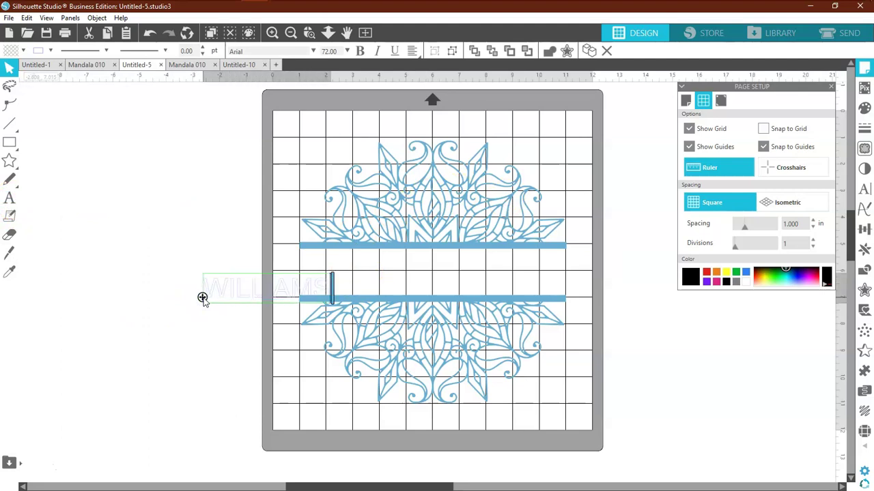
left_click(210, 326)
left_click_drag(251, 292, 415, 282)
Set WILLIAMS in Alter Bold and enlarge it to 131.09 pt to fill the gap.
left_click(864, 190)
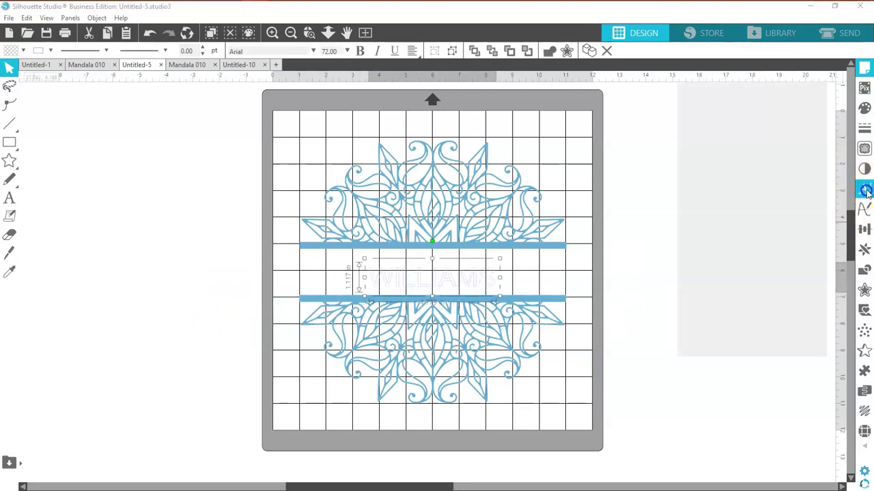
left_click(714, 175)
scroll(727, 247, "down", 6)
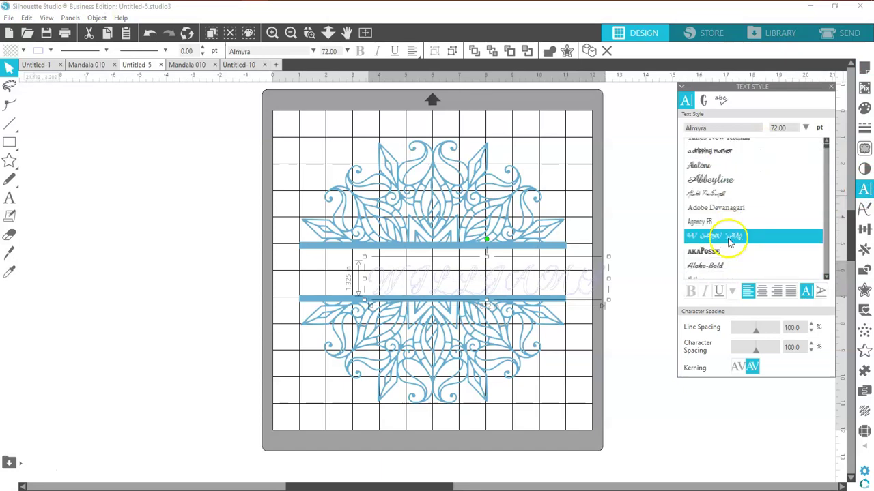
scroll(729, 242, "down", 3)
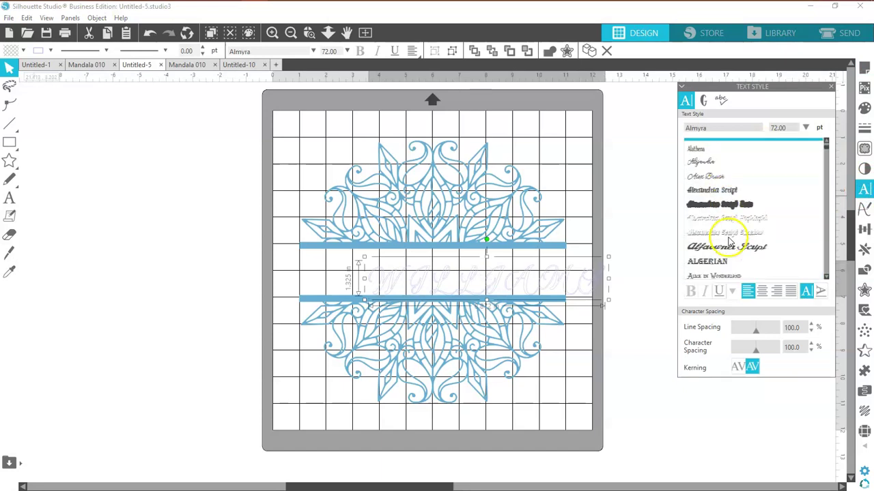
left_click(710, 176)
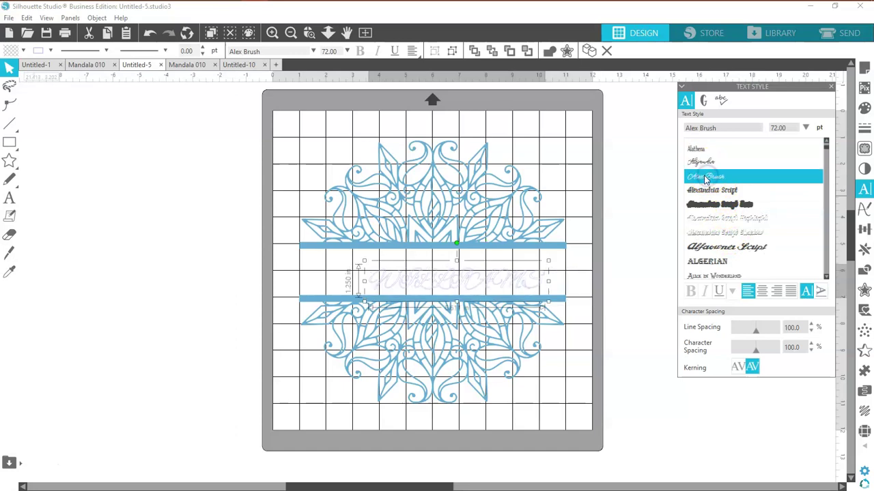
left_click(713, 253)
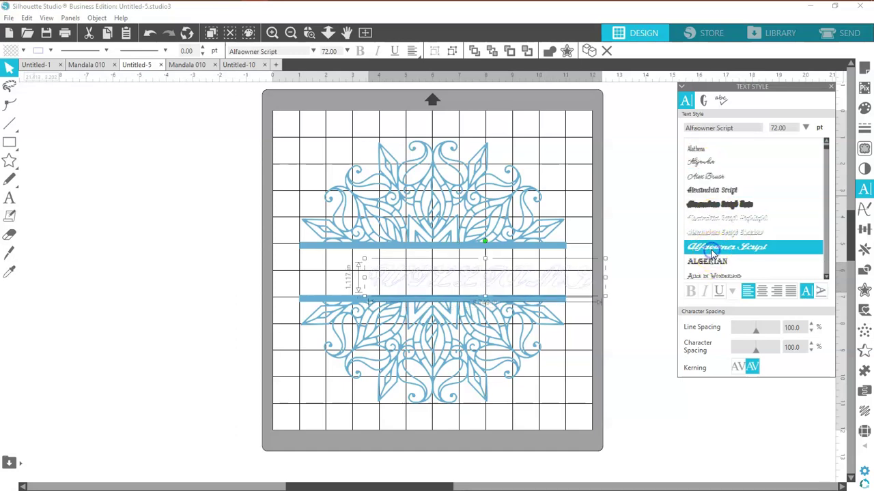
scroll(713, 253, "down", 1)
scroll(714, 252, "down", 4)
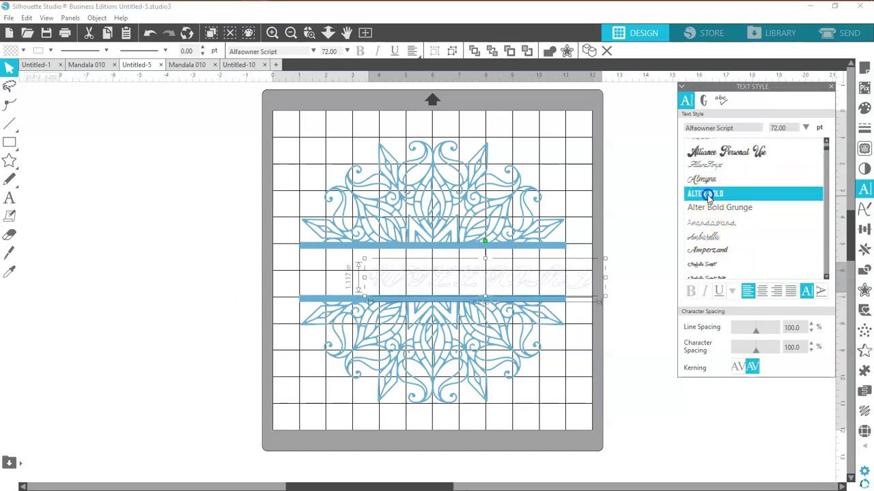
left_click(707, 194)
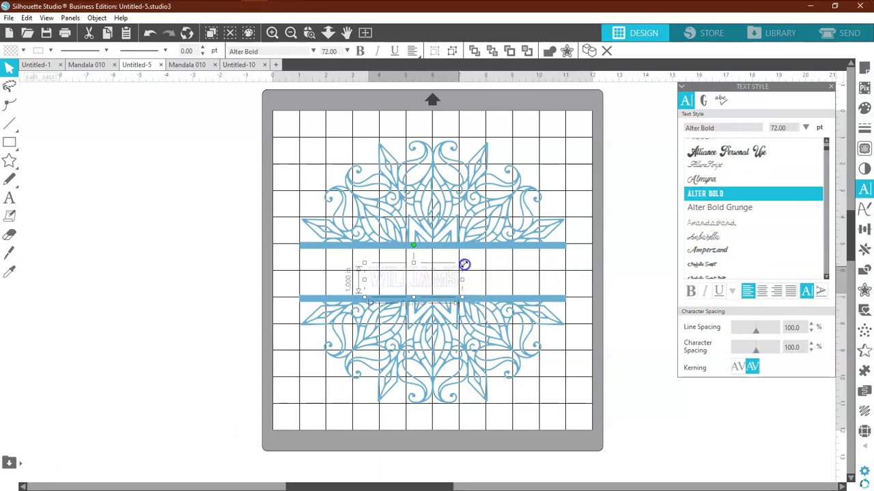
left_click_drag(464, 263, 493, 288)
left_click(831, 86)
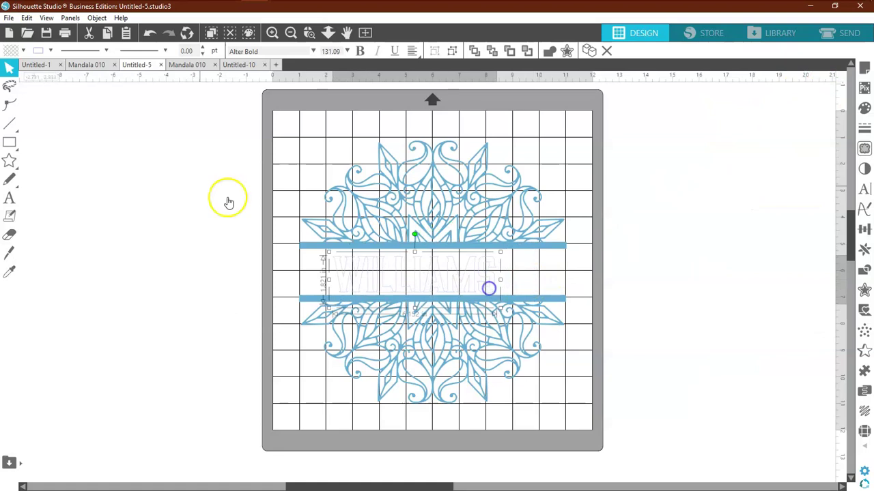
Fill WILLIAMS solid black and enlarge it to 158.02 pt across the gap.
left_click(23, 51)
left_click(40, 65)
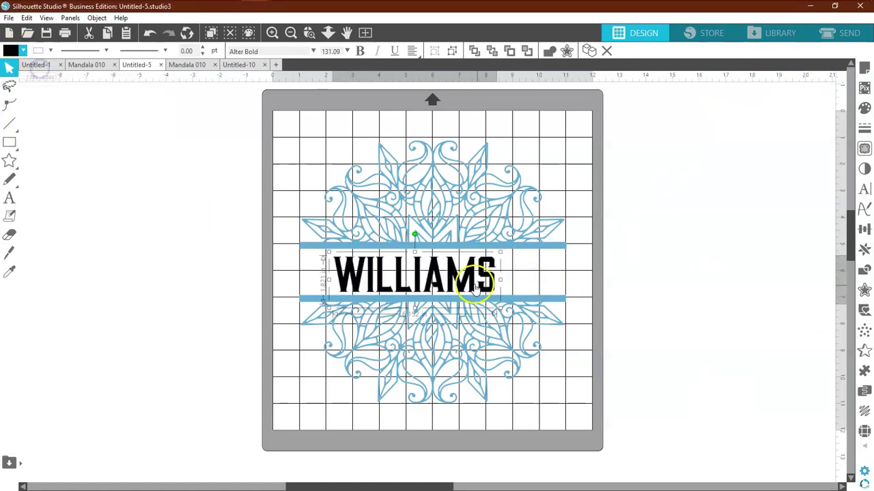
left_click_drag(499, 253, 524, 245)
left_click_drag(517, 276, 503, 277)
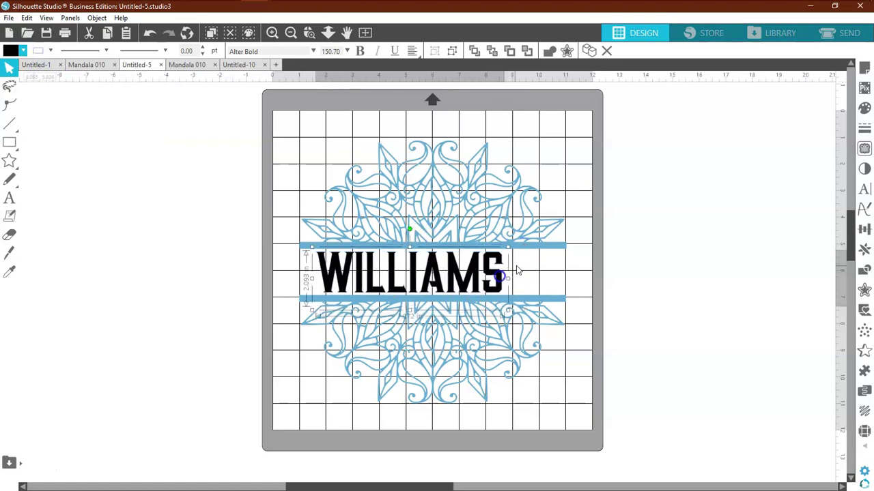
left_click_drag(507, 246, 522, 277)
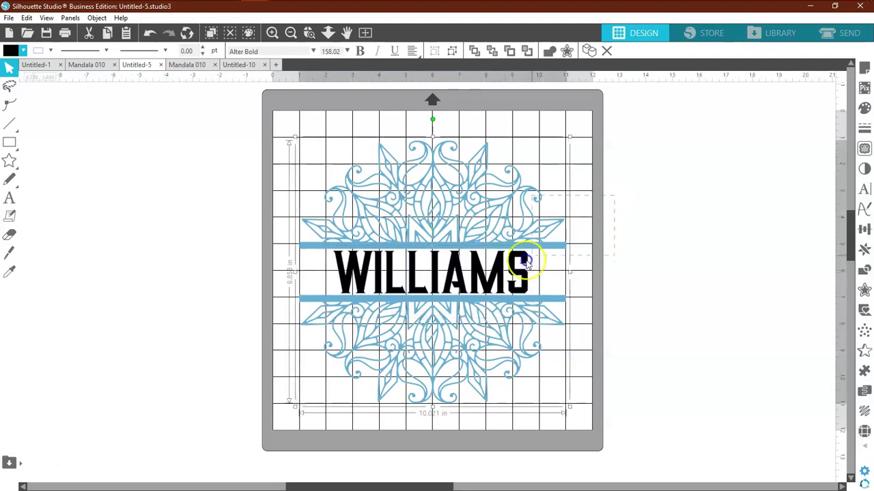
Bring up the Transform alignment options and reselect the WILLIAMS text.
left_click(526, 292)
left_click(864, 229)
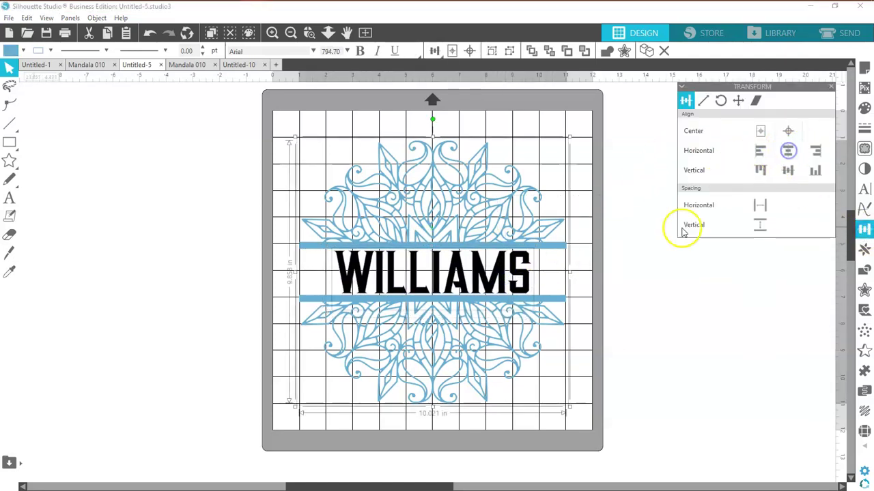
left_click(604, 273)
left_click(519, 292)
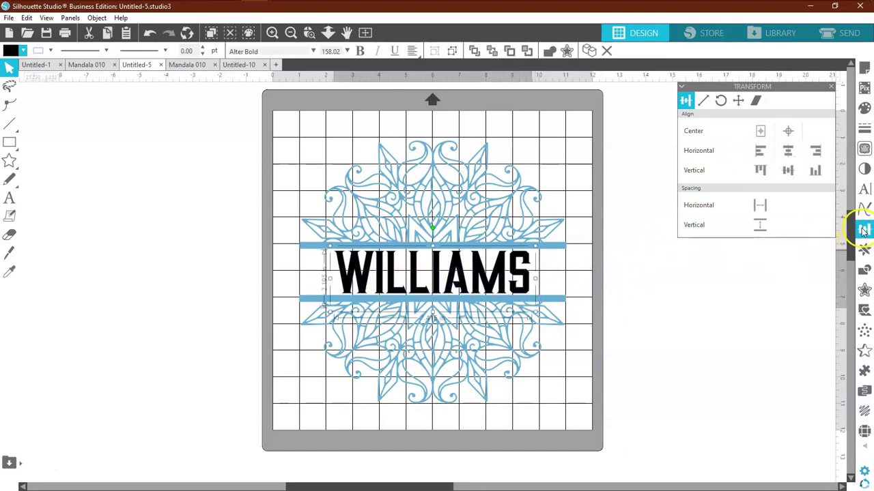
Raise WILLIAMS's Character Spacing to 120% in Text Style.
left_click(864, 189)
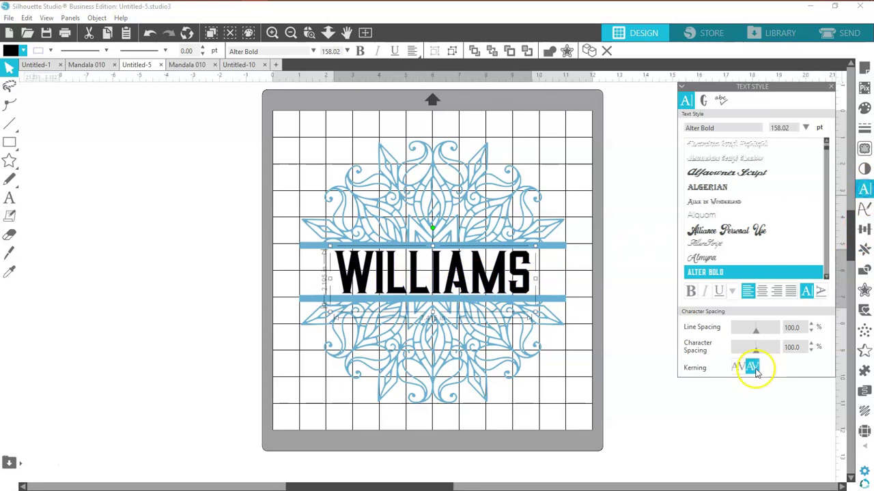
left_click(811, 345)
left_click(811, 345)
left_click(811, 345)
left_click(811, 345)
Centre WILLIAMS horizontally on the mandala with Align Center Horizontally.
left_click(646, 279)
left_click(492, 306)
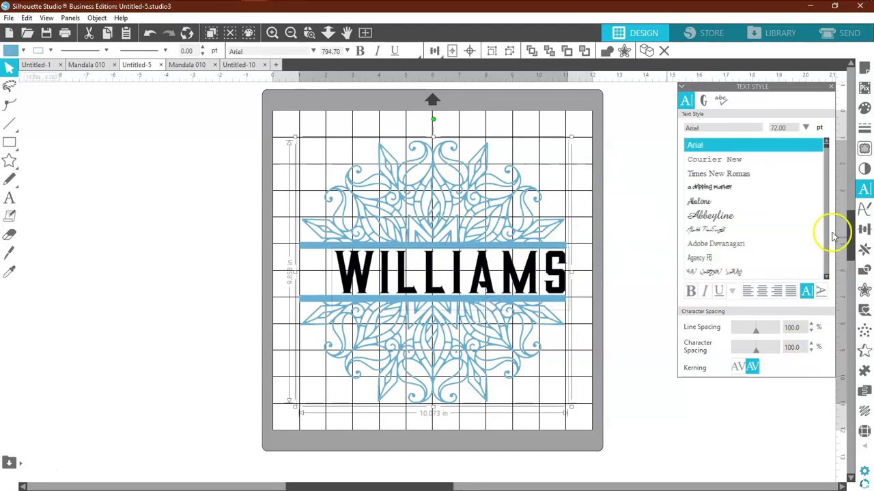
left_click(864, 229)
left_click(787, 150)
left_click(659, 215)
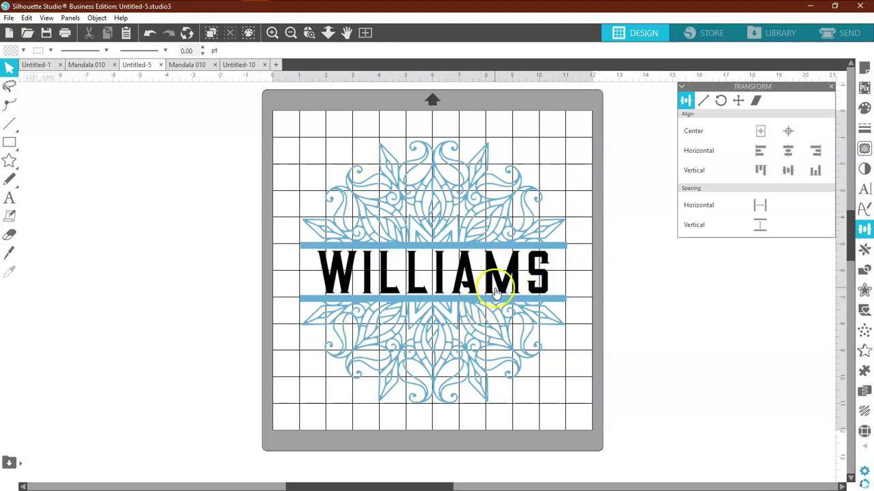
Undo stray moves so WILLIAMS returns to the mandala's centre.
left_click_drag(496, 292, 181, 171)
left_click(450, 236)
left_click_drag(449, 236, 428, 213)
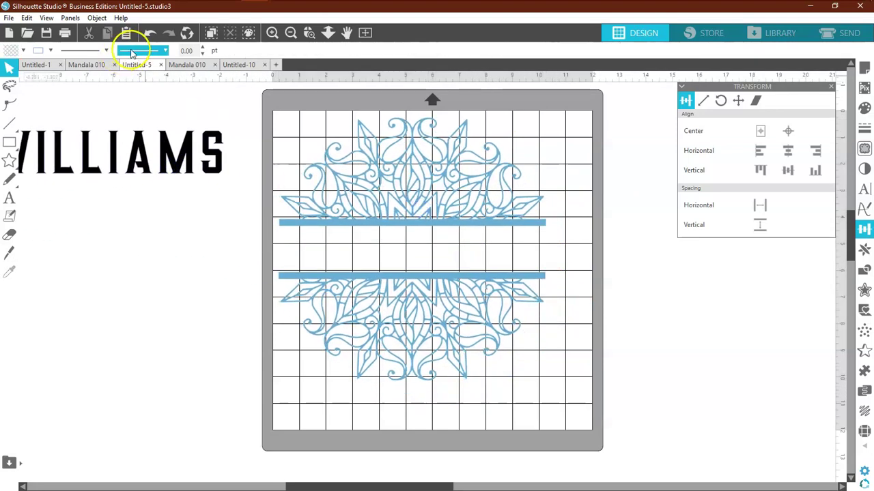
left_click(147, 33)
left_click(148, 33)
left_click(148, 33)
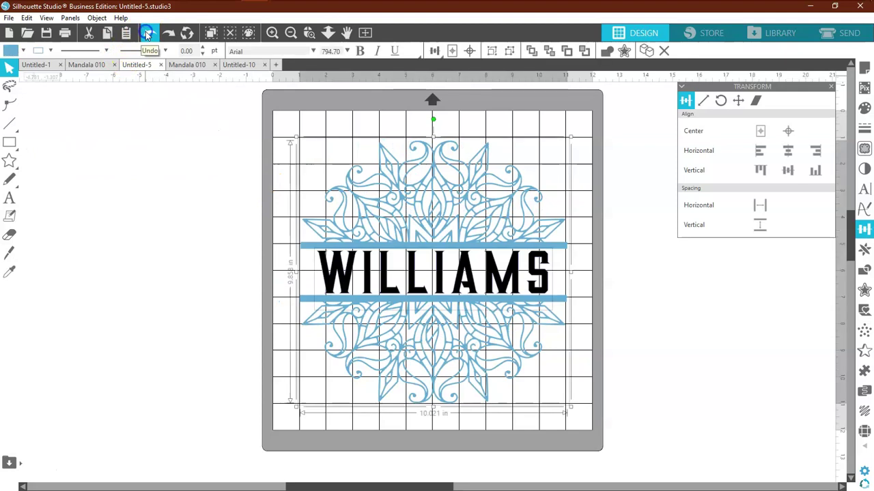
Group the mandala and WILLIAMS together.
right_click(542, 193)
left_click(581, 153)
left_click_drag(585, 140, 294, 416)
right_click(487, 316)
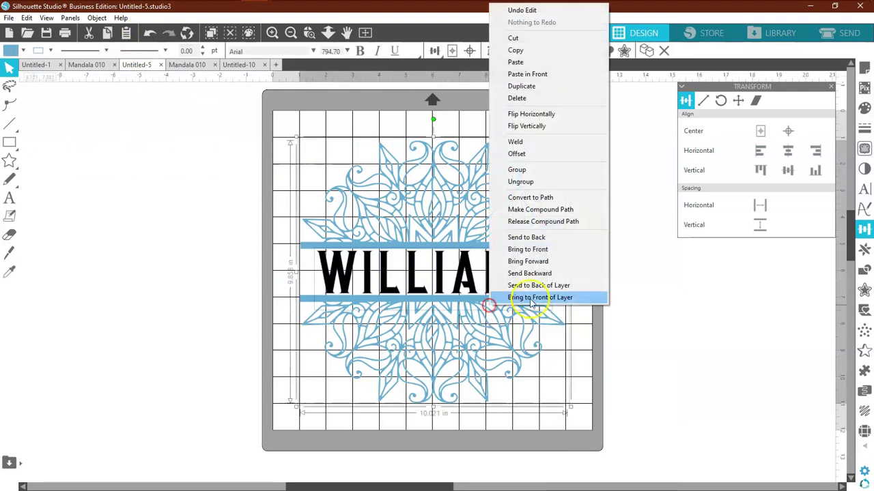
left_click(522, 172)
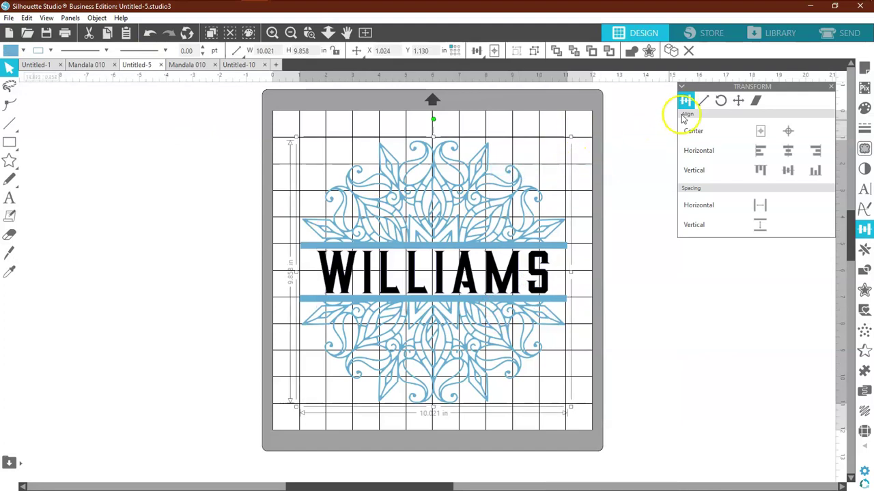
Scale the group to 5 in tall and move it to the mat's top-left.
left_click(703, 101)
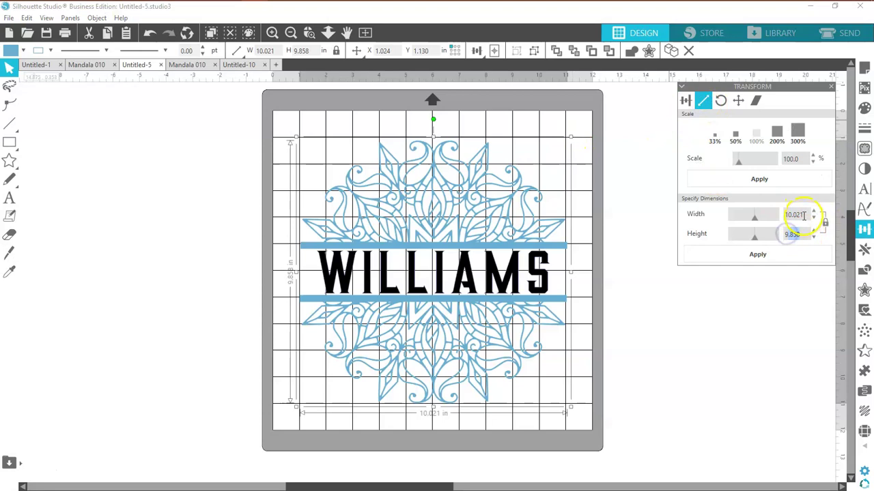
left_click(803, 234)
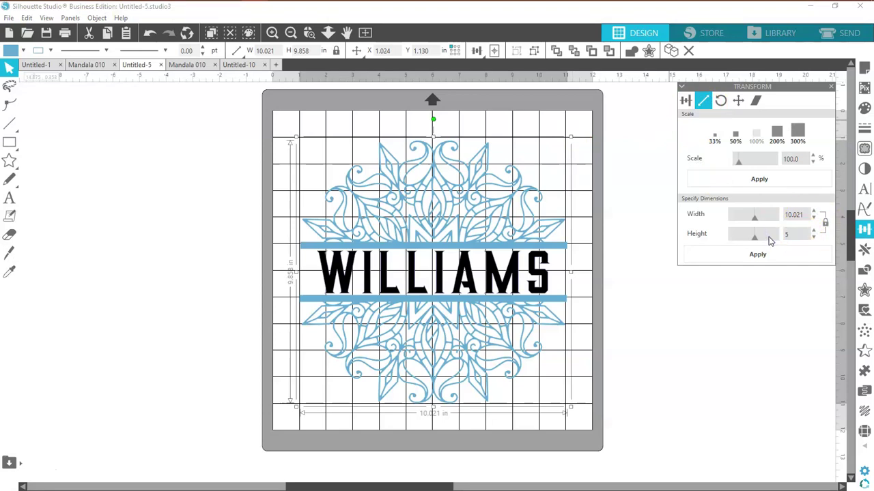
left_click(757, 254)
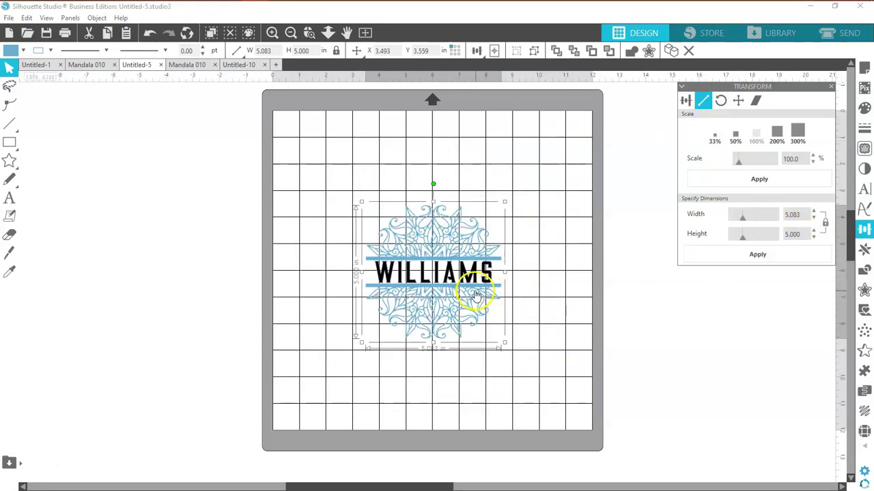
left_click_drag(469, 290, 390, 207)
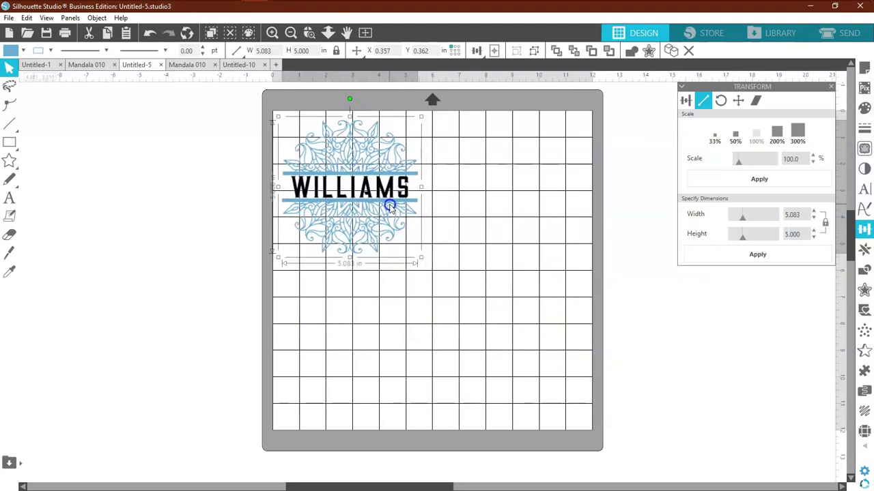
Ungroup the design and move WILLIAMS to the mat's top-right.
right_click(390, 207)
left_click(389, 364)
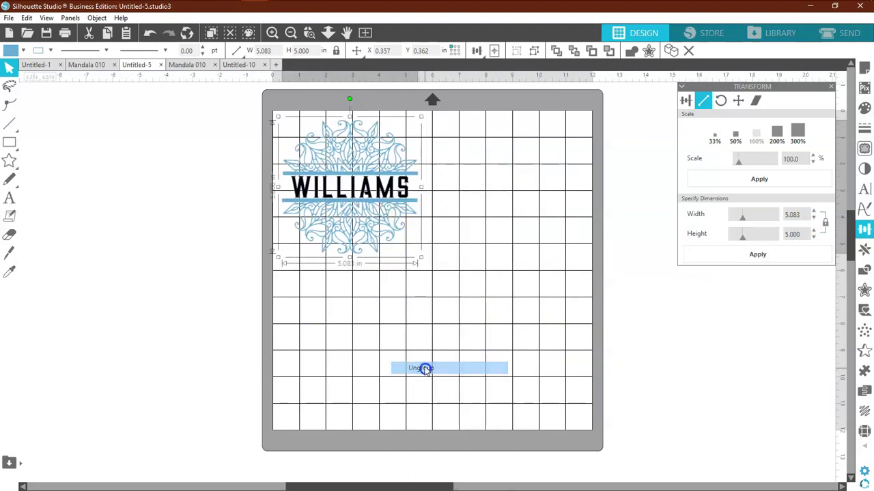
left_click_drag(406, 195, 578, 142)
Drag WILLIAMS back across the 5.083 in mandala and marquee-select the whole design.
left_click(573, 170)
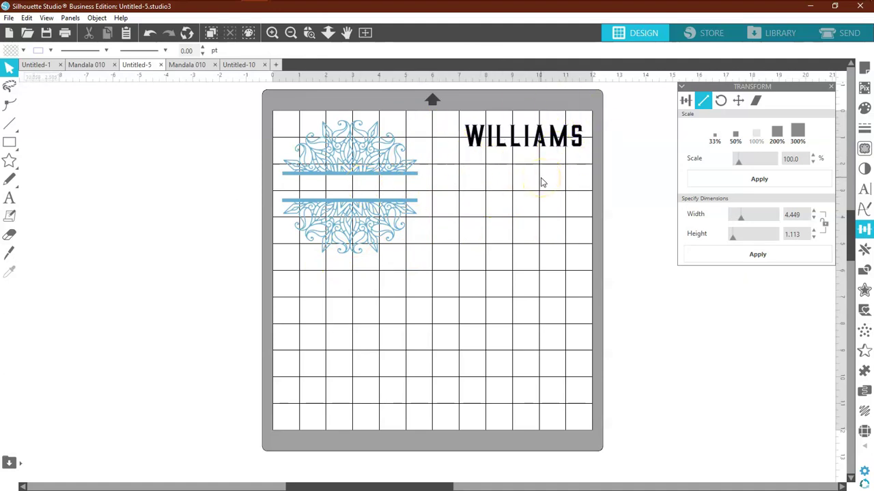
left_click_drag(541, 141, 365, 192)
left_click(361, 221, "shift")
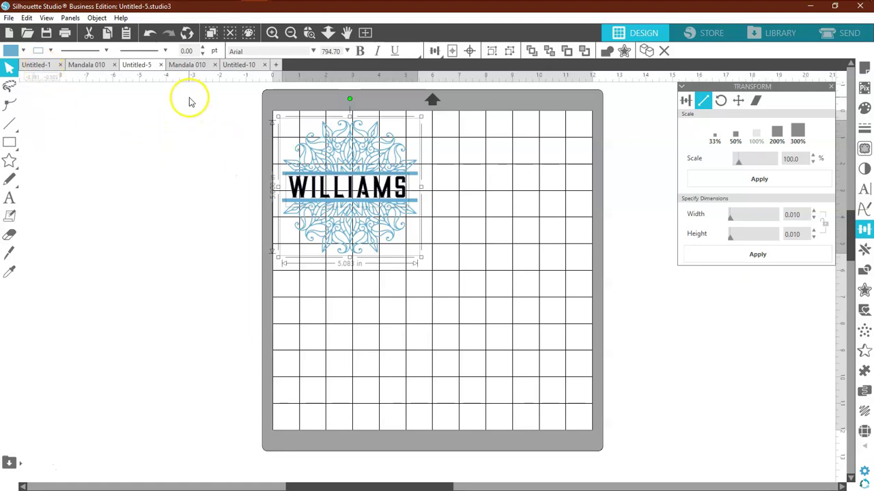
left_click_drag(249, 189, 445, 260)
left_click(384, 263)
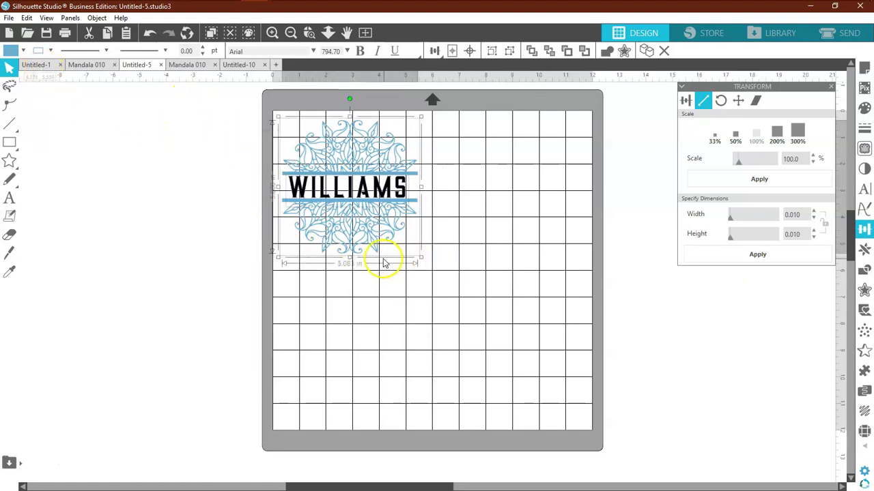
Switch to the Untitled-10 document and select the big W.
left_click(238, 64)
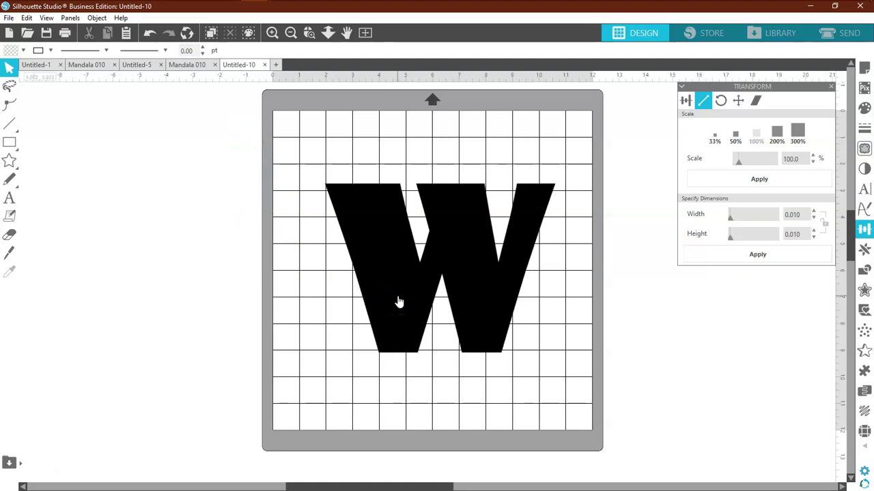
left_click(396, 289)
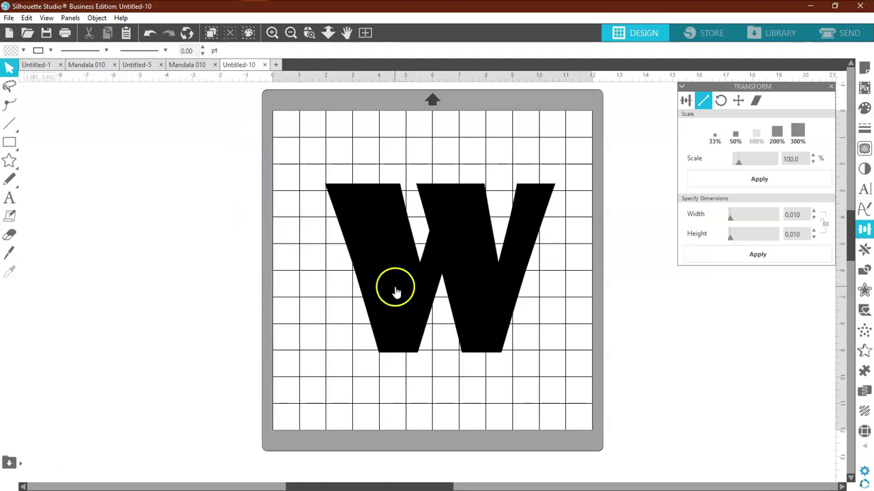
left_click_drag(396, 289, 488, 279)
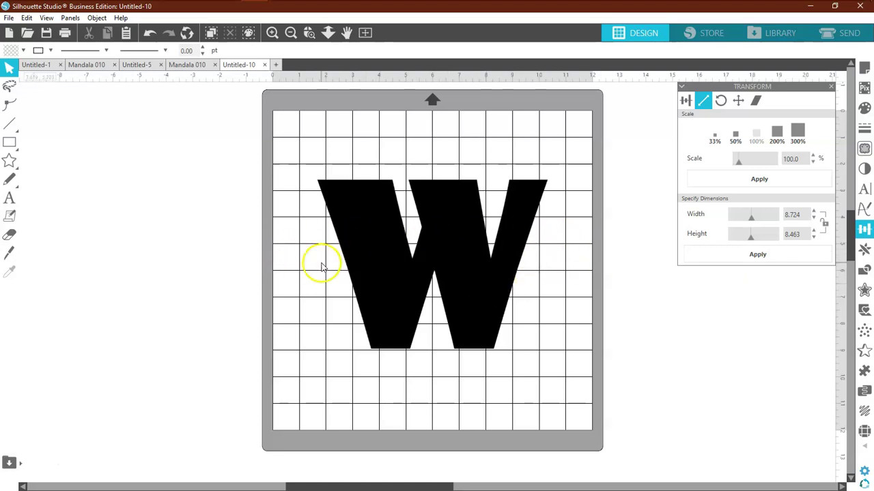
Make the W 10 in tall with locked proportions and centre it on the mat.
left_click(471, 275)
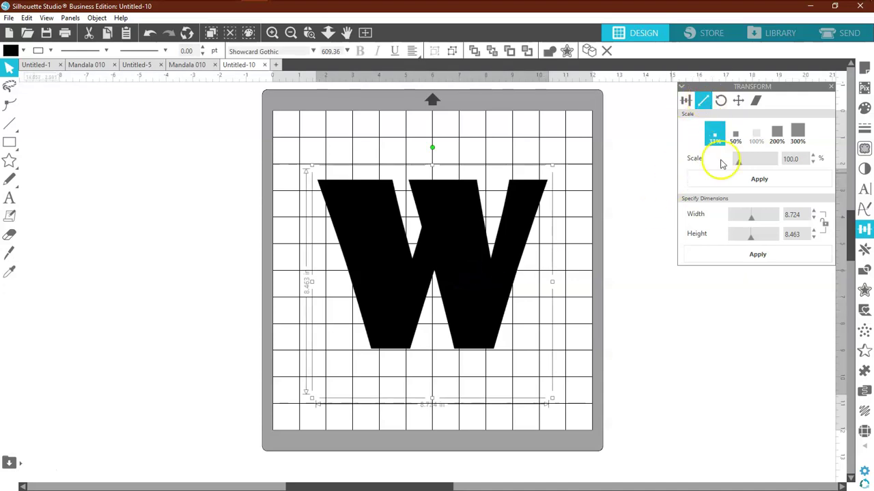
left_click(825, 224)
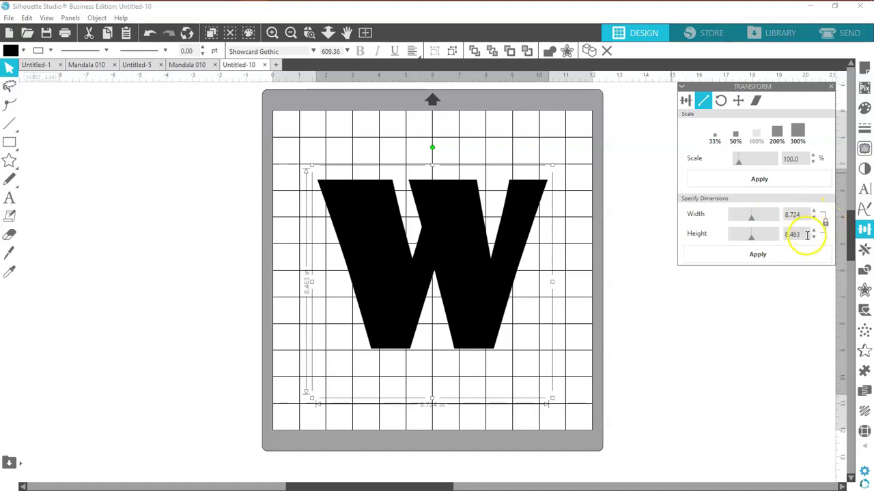
type("10")
key("Return")
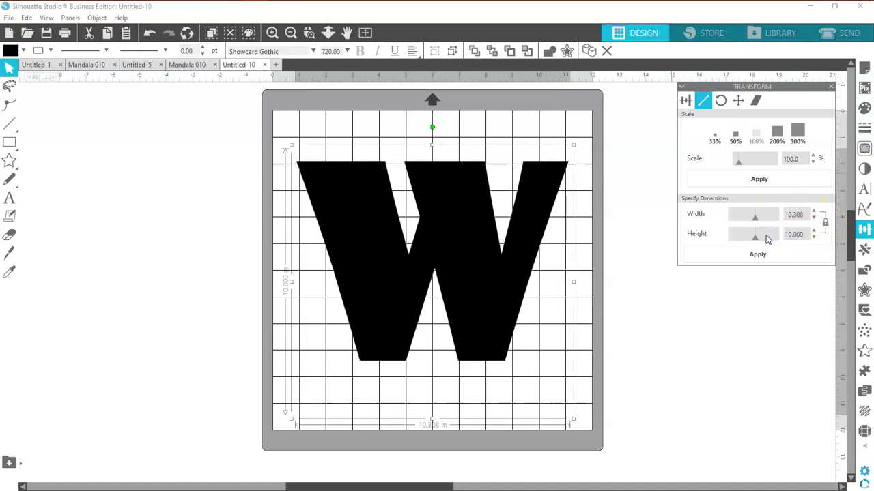
left_click(685, 100)
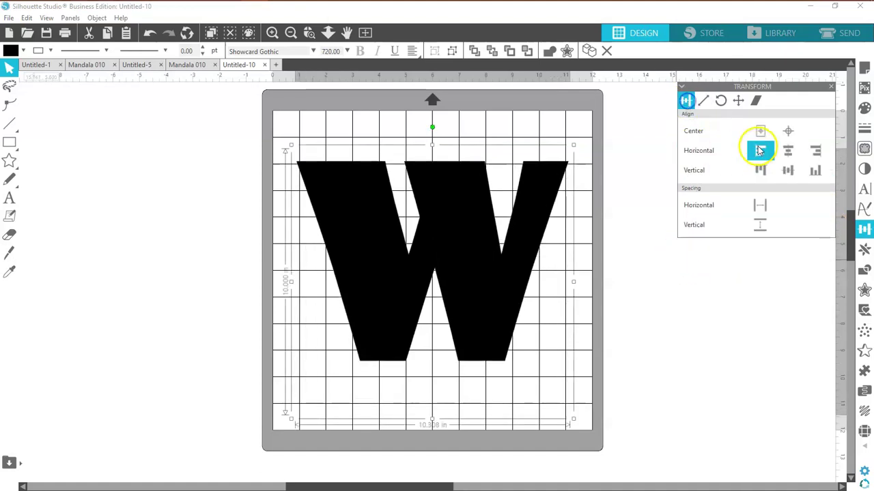
left_click(789, 130)
left_click(659, 246)
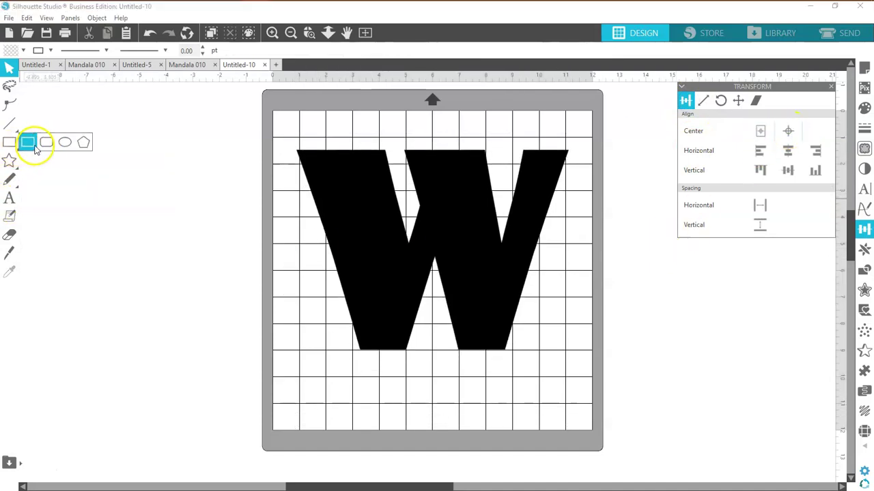
Draw a wide rectangle across the W's middle and replicate it above and below as 0.250 in bars.
left_click(30, 145)
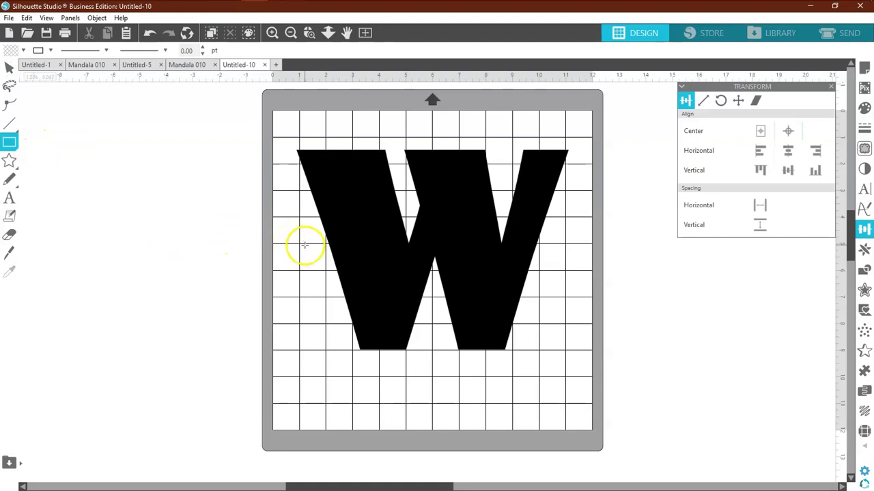
mouse_move(314, 244)
left_mouse_down()
mouse_move(357, 296)
mouse_move(570, 302)
left_mouse_up()
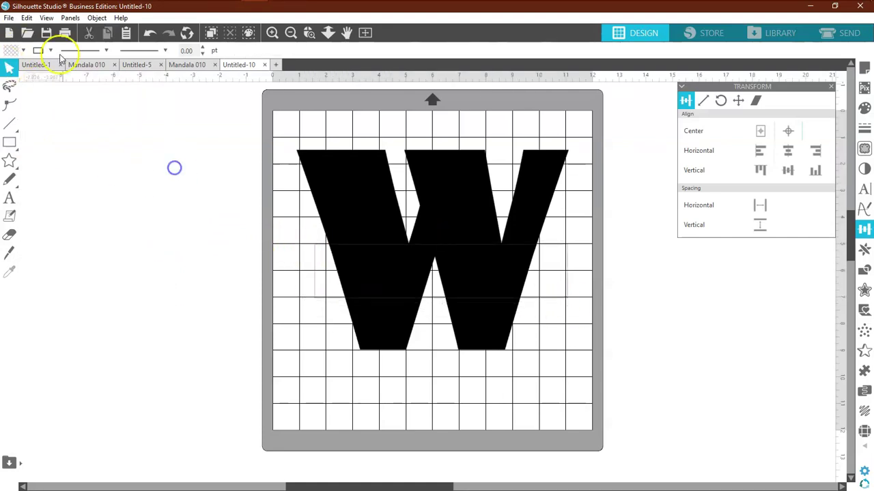
left_click(706, 100)
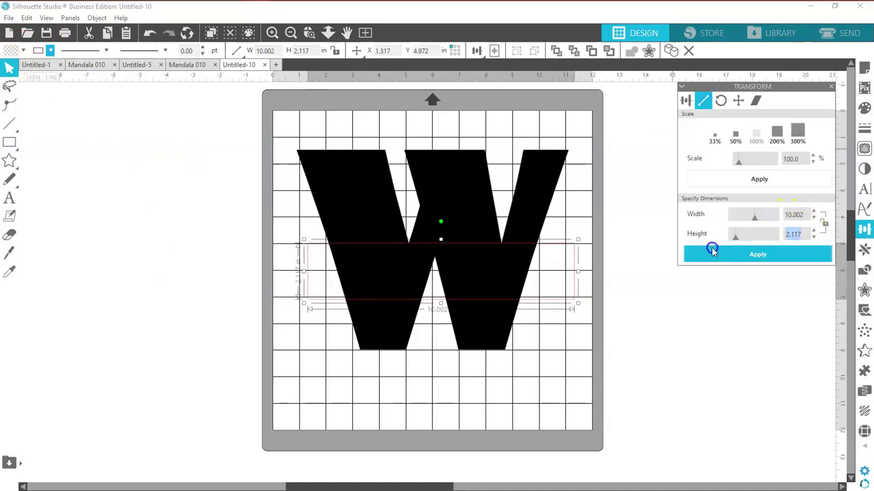
left_click(865, 250)
left_click(819, 130)
left_click(864, 229)
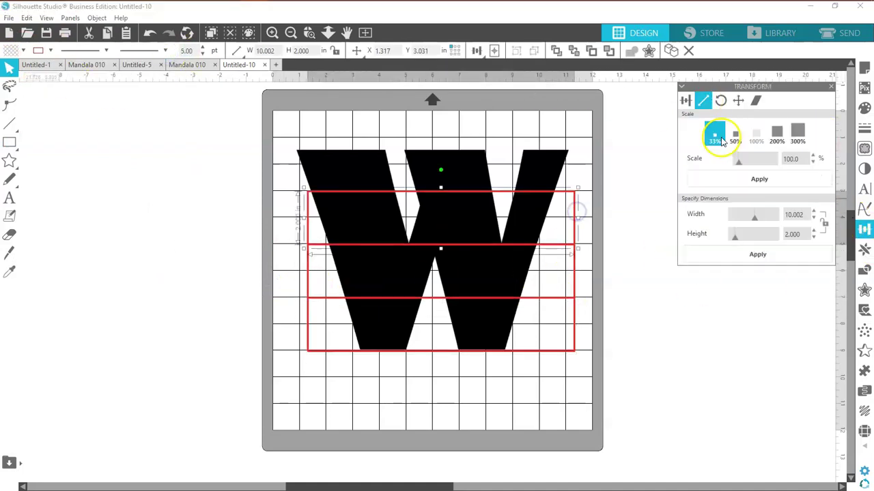
left_click(757, 236)
left_click(786, 234)
Align the thin bars to the rectangle's top and bottom edges, then subtract the rectangle from the W.
left_click(251, 200)
key("Down")
key("Down")
key("Down")
key("Down")
key("Down")
key("Down")
key("Down")
key("Down")
key("Down")
key("Down")
left_click(604, 360)
key("Up")
key("Up")
key("Up")
key("Up")
key("Up")
key("Up")
key("Up")
key("Up")
key("Up")
key("Up")
left_click(864, 270)
left_click(255, 312)
Paste the WILLIAMS text and stretch it to fill the gap between the bars.
scroll(321, 170, "down", 2)
key("ctrl+v")
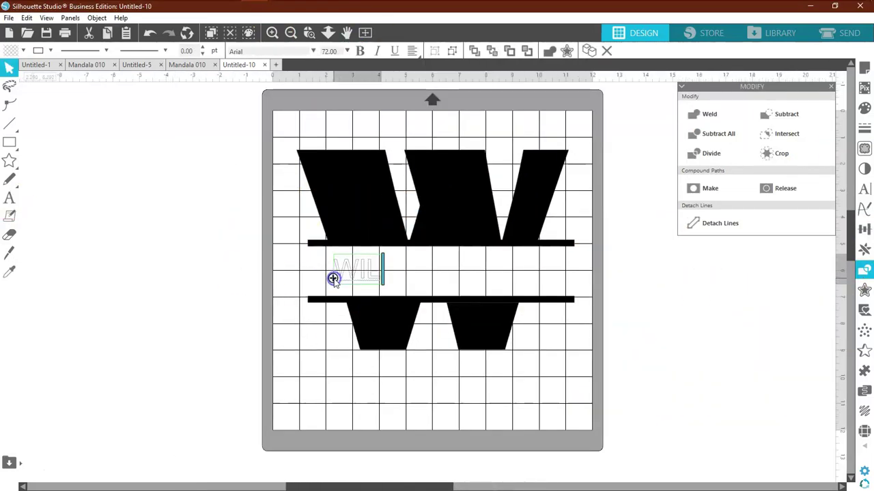
left_click(830, 87)
left_click_drag(447, 294, 572, 308)
left_click(407, 202)
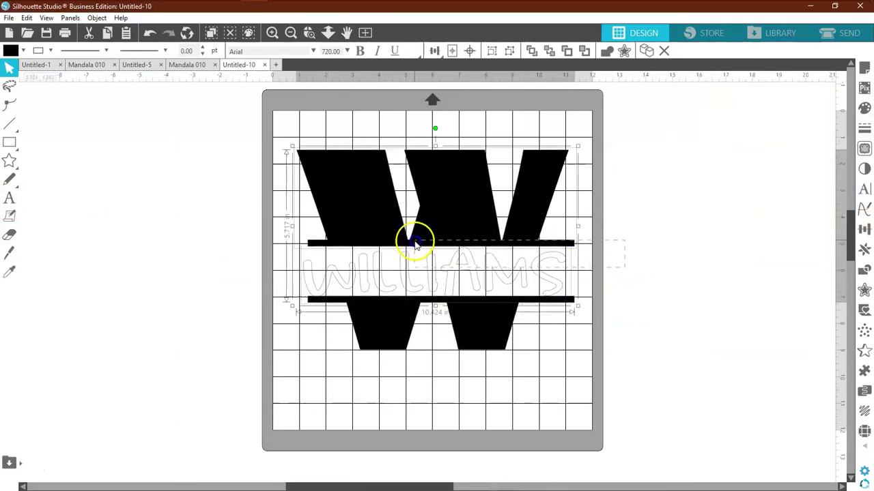
left_click(864, 228)
left_click(516, 316)
left_click(271, 33)
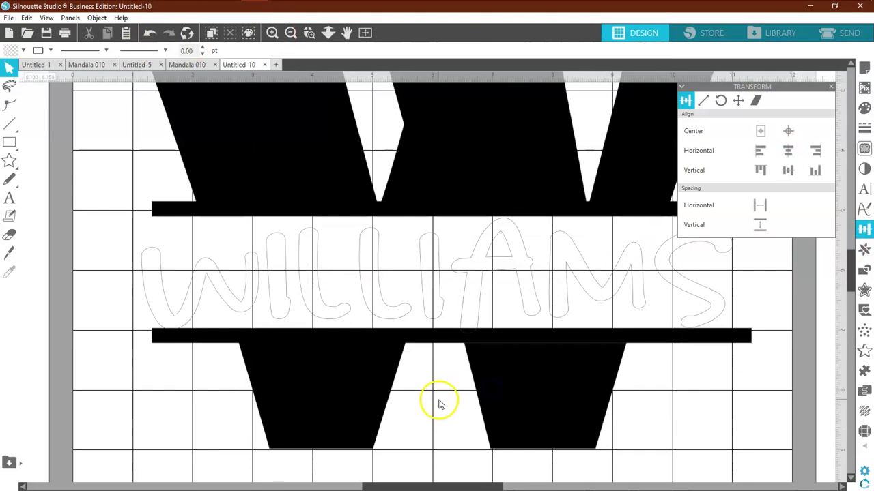
Fit the mat into view and set the W design's fill to none.
left_click(358, 258)
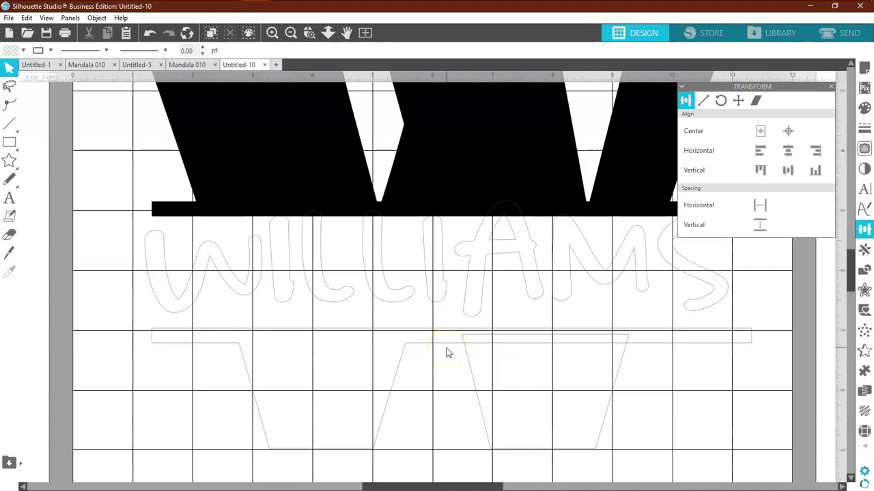
left_click(365, 33)
left_click(427, 195)
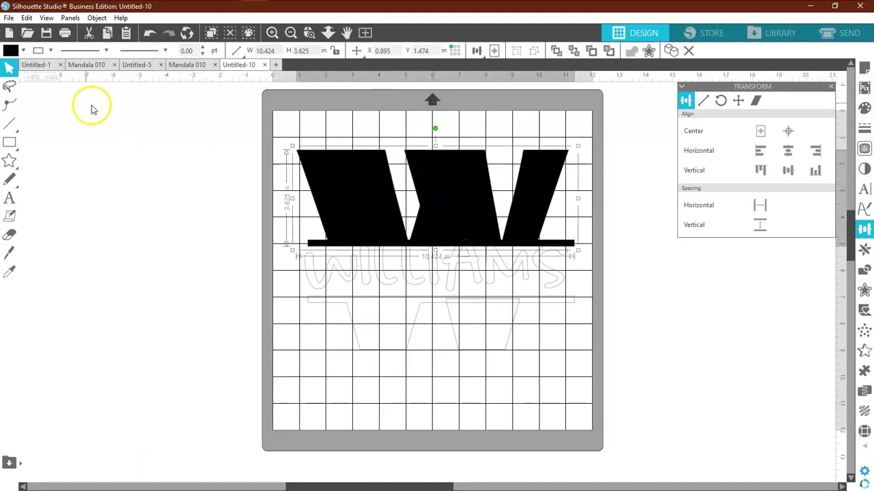
left_click(23, 51)
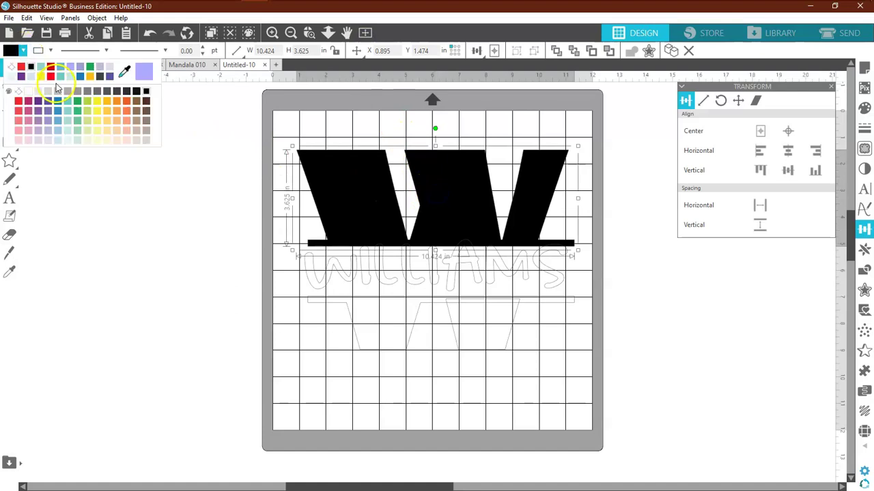
left_click(14, 69)
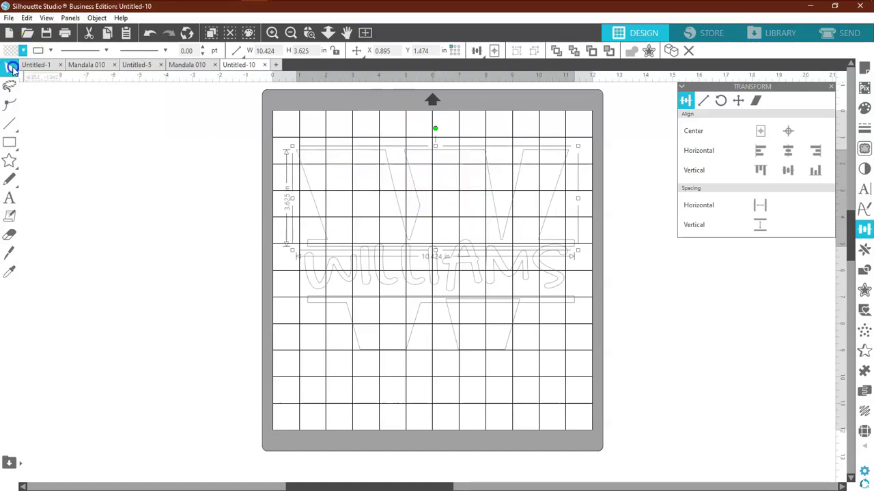
left_click(223, 218)
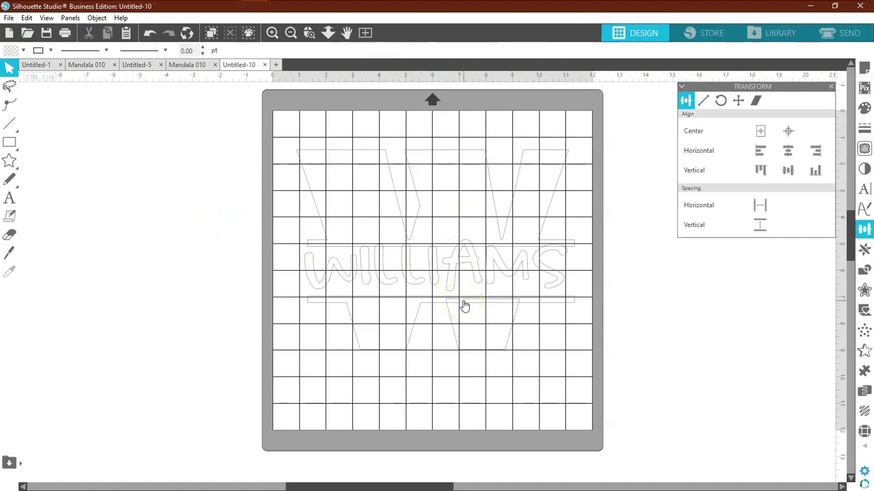
Weld the lower bar to the lower W piece and reposition WILLIAMS between the bars.
left_click(534, 365)
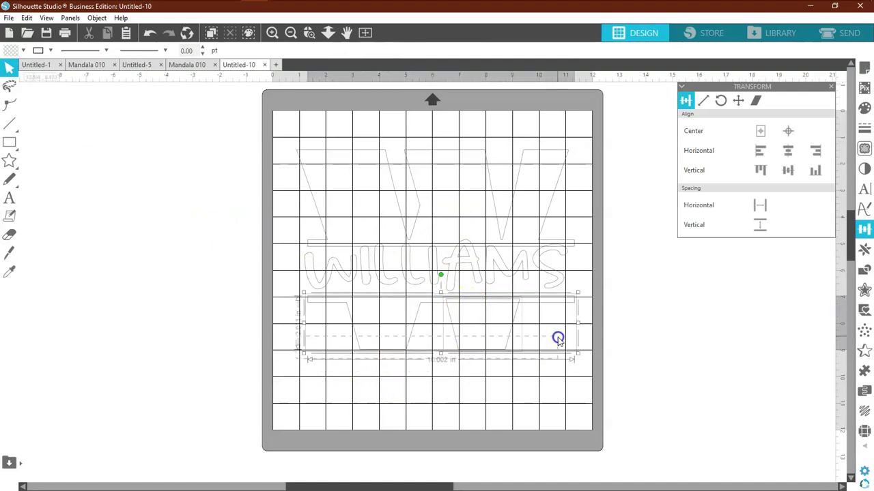
right_click(513, 337)
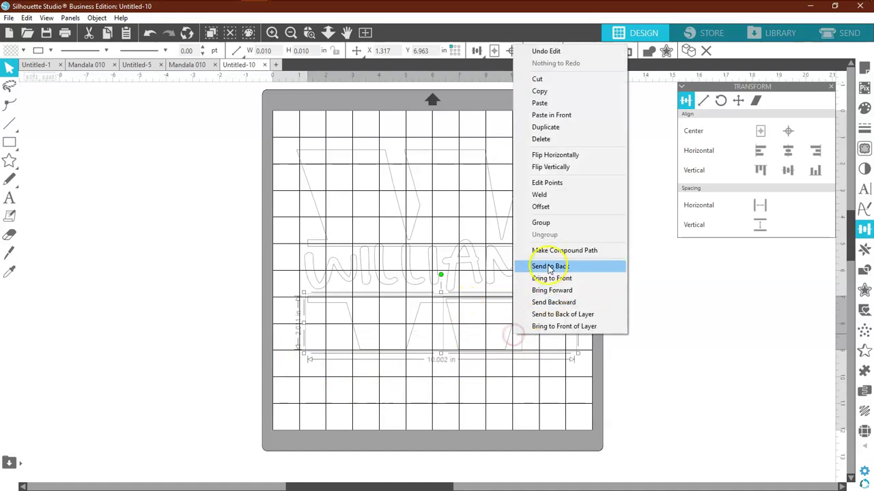
left_click(539, 195)
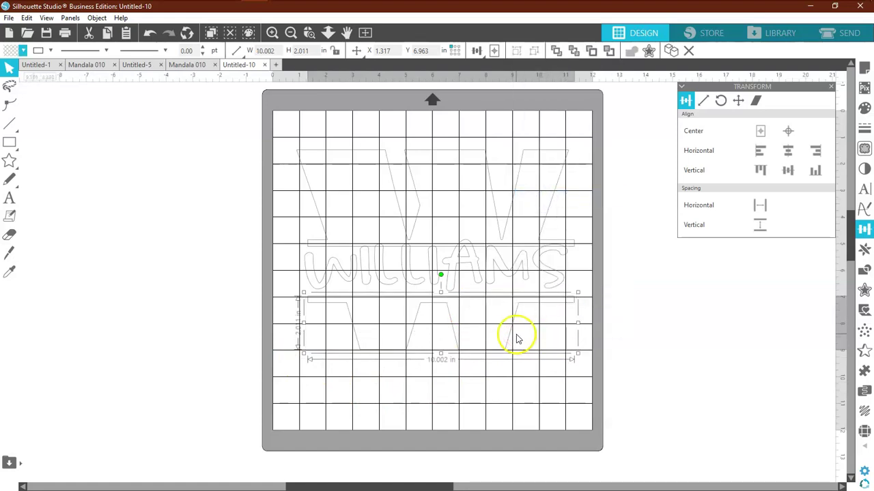
left_click(462, 360)
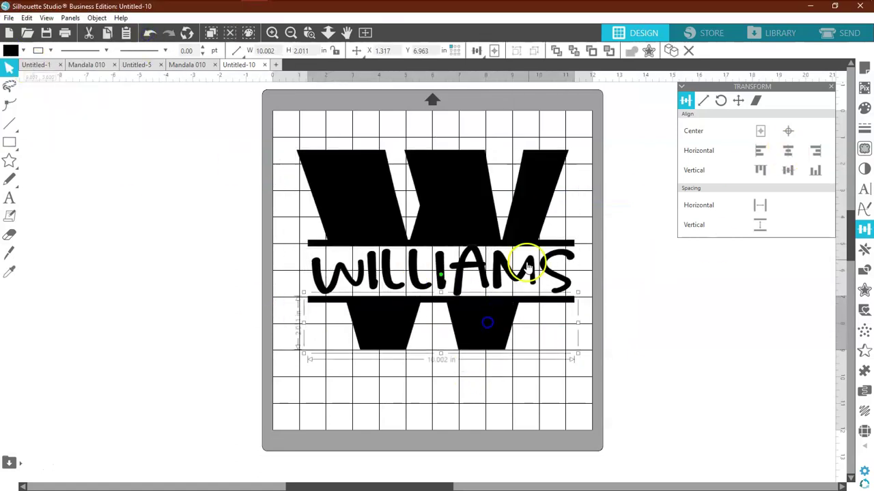
left_click_drag(492, 309, 270, 282)
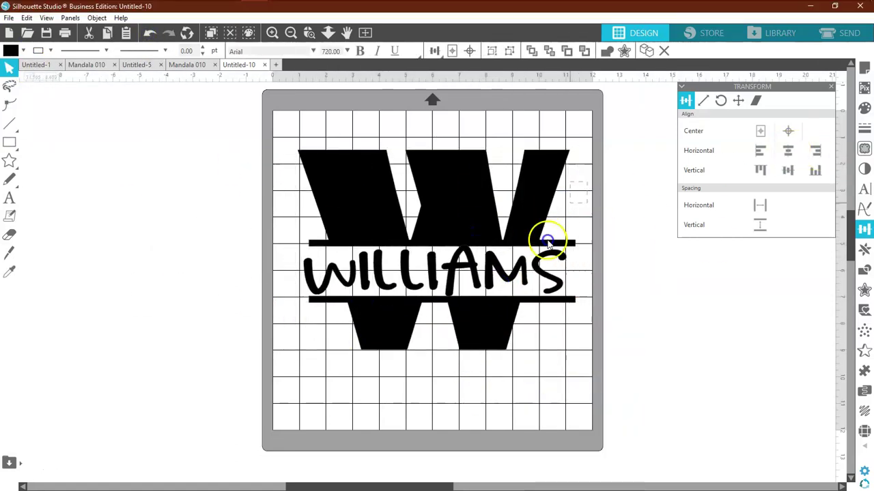
Deselect everything and return to the Untitled-1 'Splitting Designs and Letters' mandala title design.
left_click(561, 301)
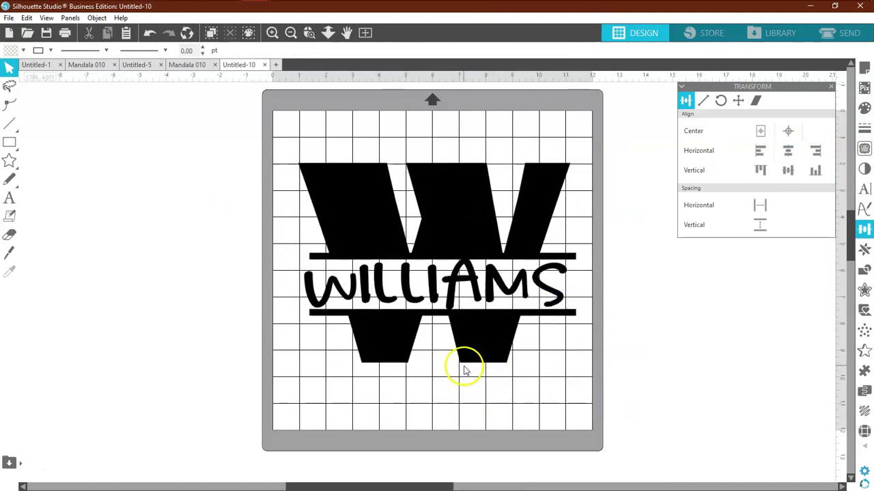
left_click(37, 65)
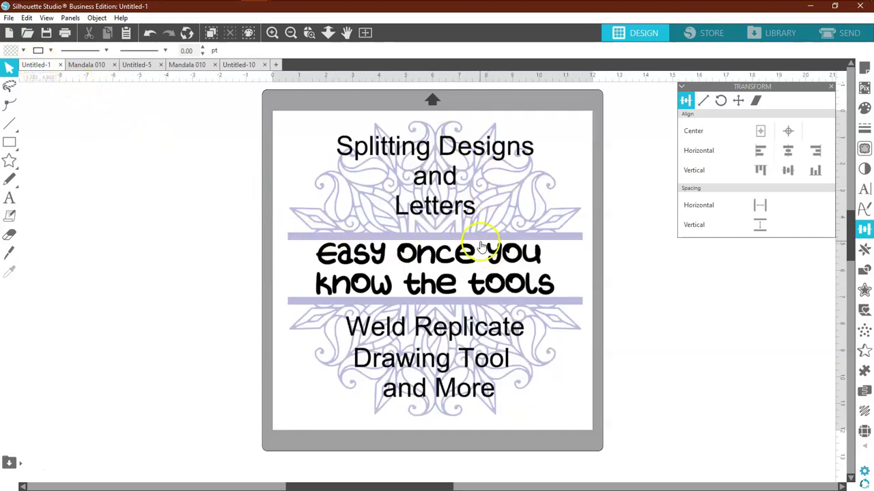